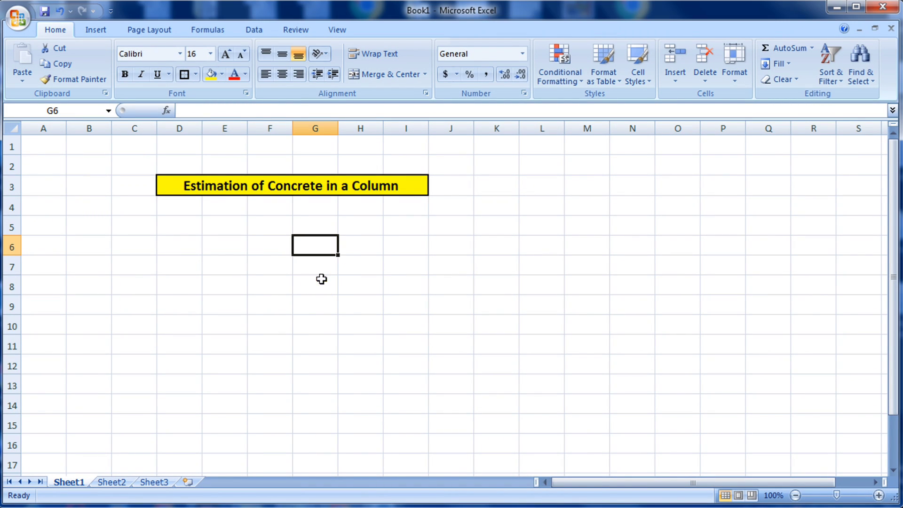
# Step: Switch to the SketchUp model, examine its round and square columns from several angles, and return to the Excel sheet
pyautogui.click(218, 190)
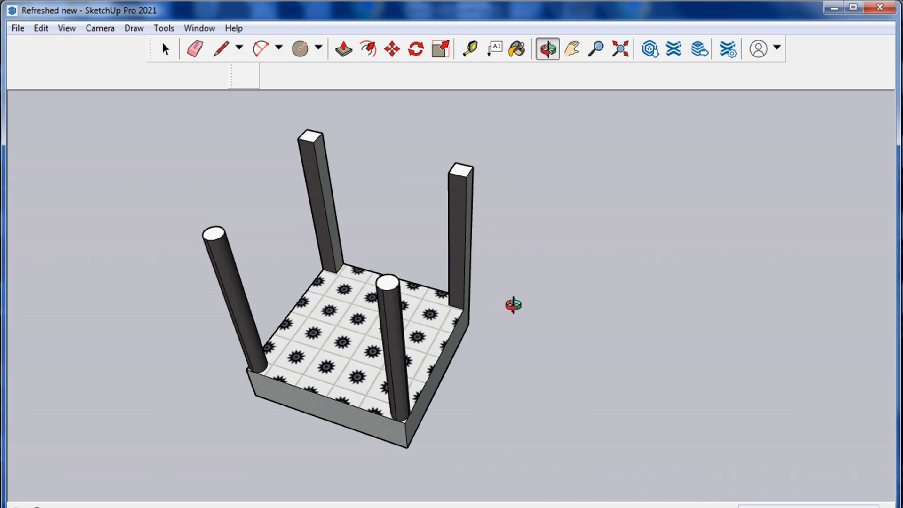
pyautogui.moveTo(484, 302)
pyautogui.mouseDown()
pyautogui.moveTo(430, 353)
pyautogui.moveTo(408, 256)
pyautogui.moveTo(346, 178)
pyautogui.moveTo(339, 148)
pyautogui.moveTo(343, 164)
pyautogui.mouseUp()
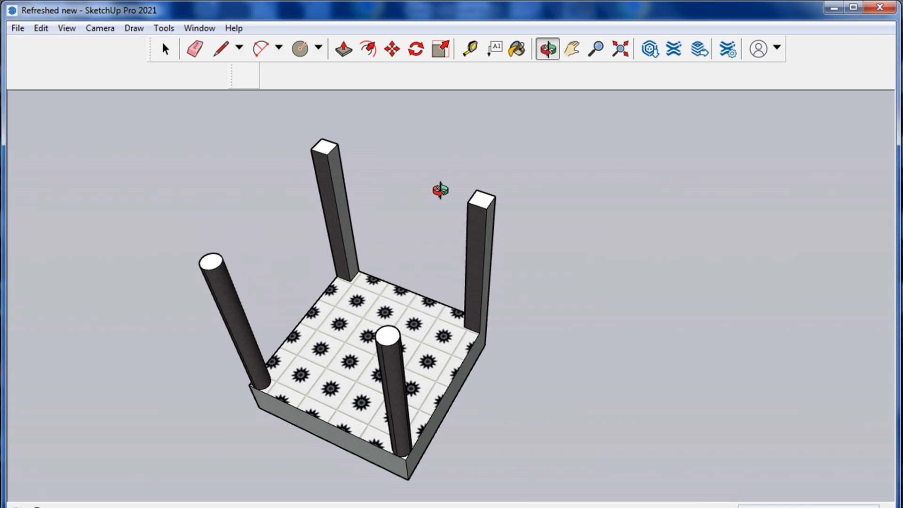
pyautogui.moveTo(490, 226); pyautogui.dragTo(222, 258)
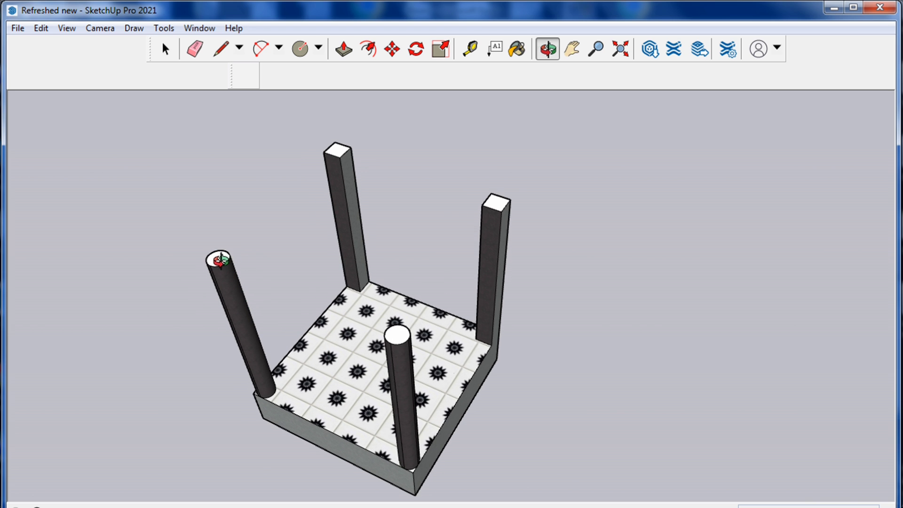
pyautogui.scroll(-3, 382, 278)
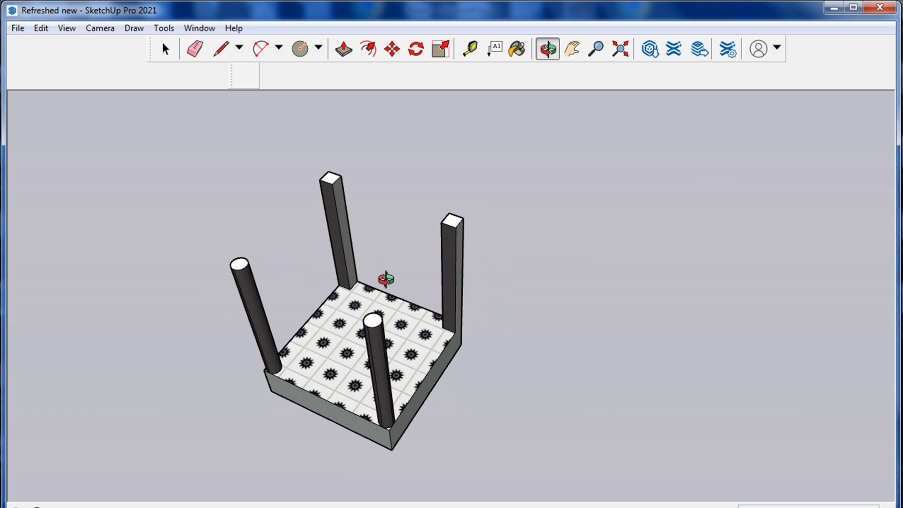
pyautogui.scroll(3, 362, 318)
pyautogui.scroll(-1, 362, 318)
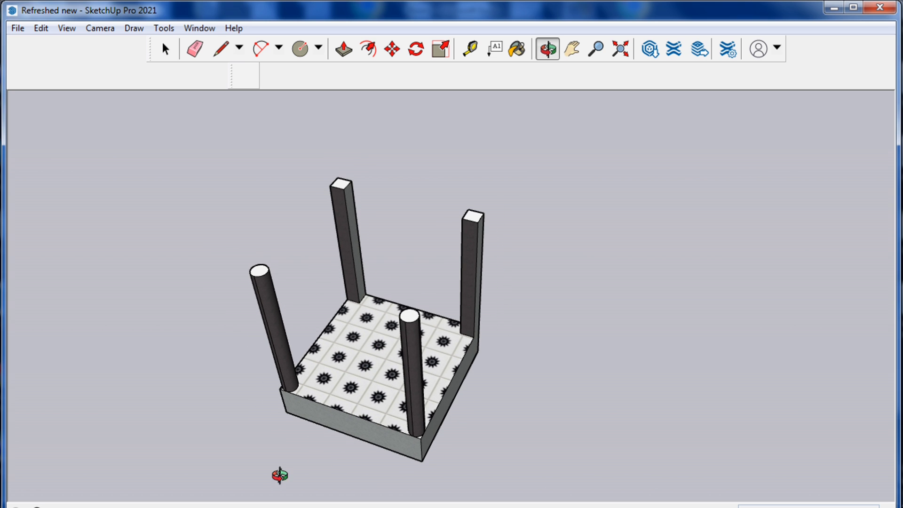
pyautogui.click(832, 14)
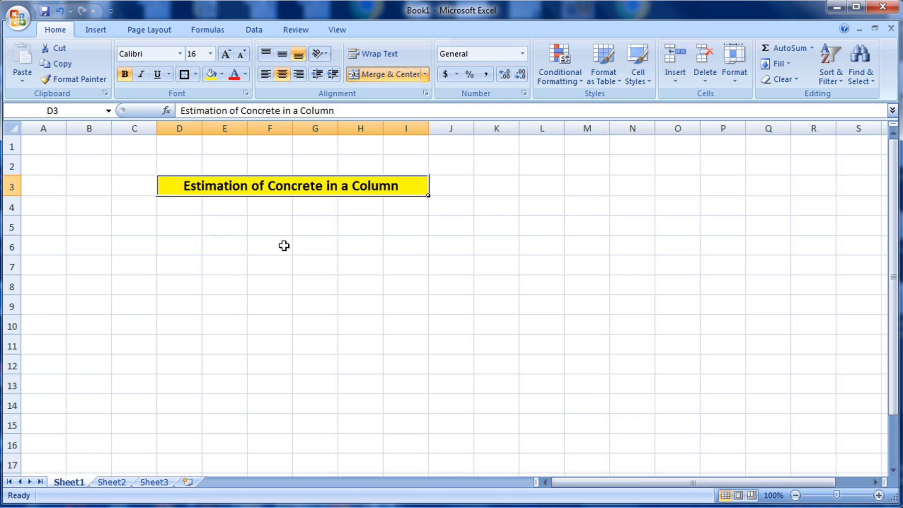
pyautogui.click(201, 224)
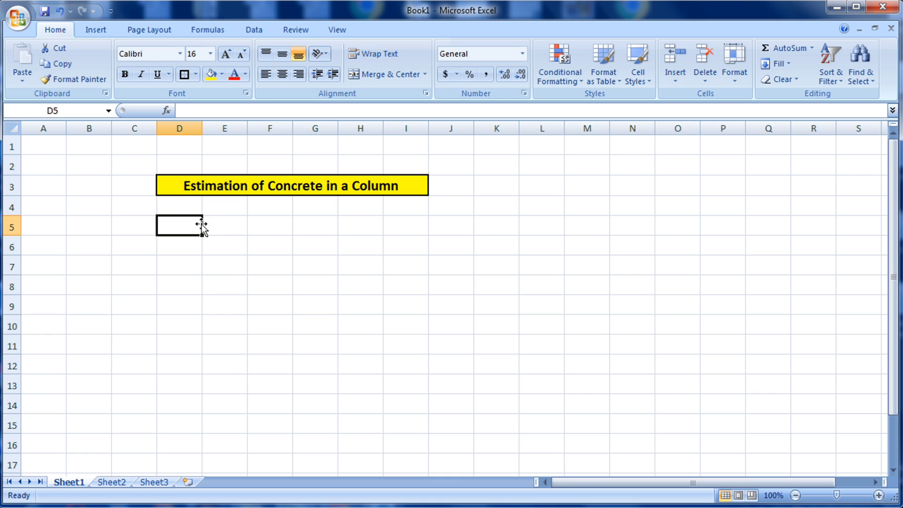
pyautogui.click(243, 231)
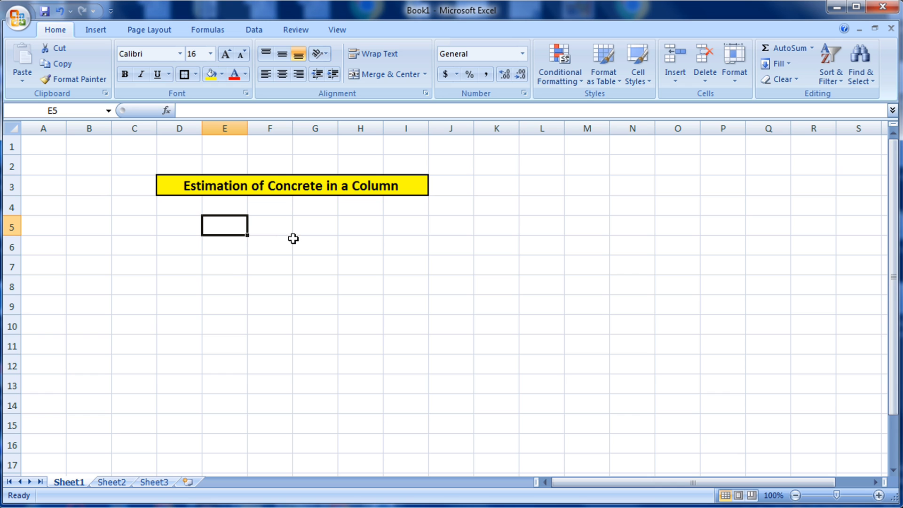
pyautogui.click(278, 250)
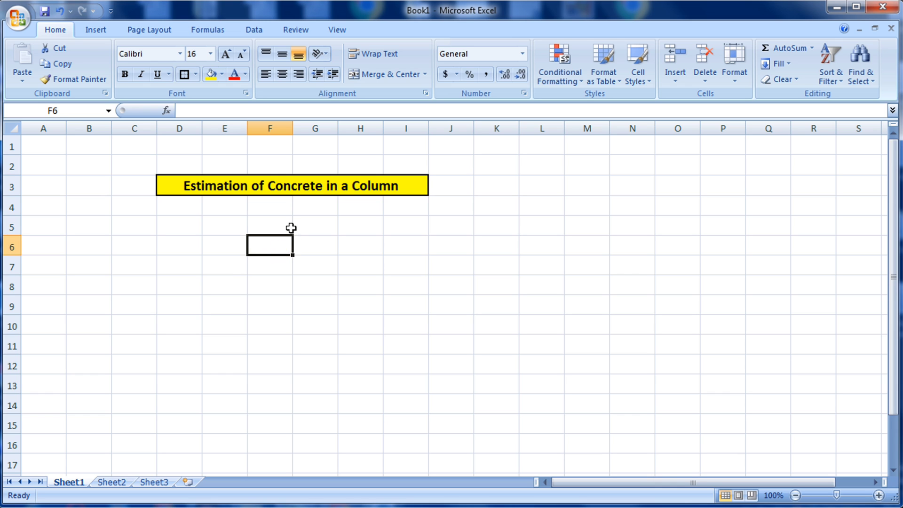
pyautogui.click(220, 227)
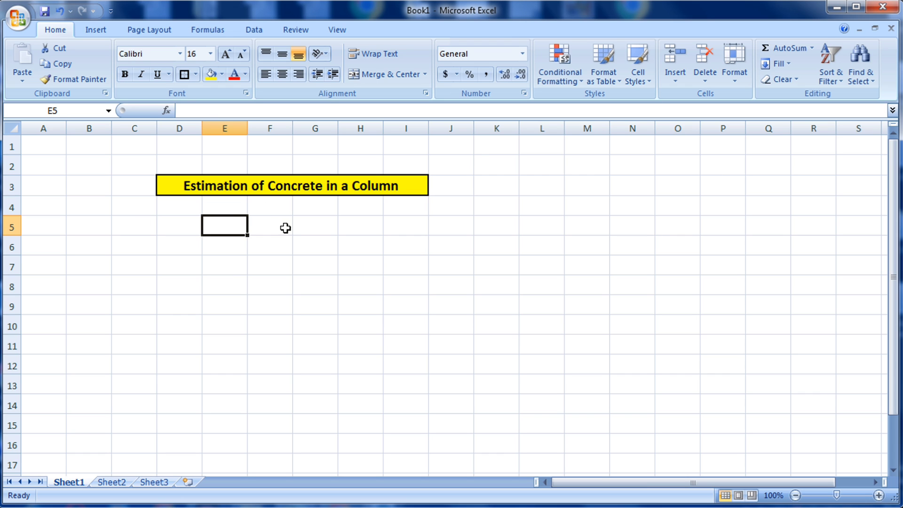
pyautogui.click(218, 250)
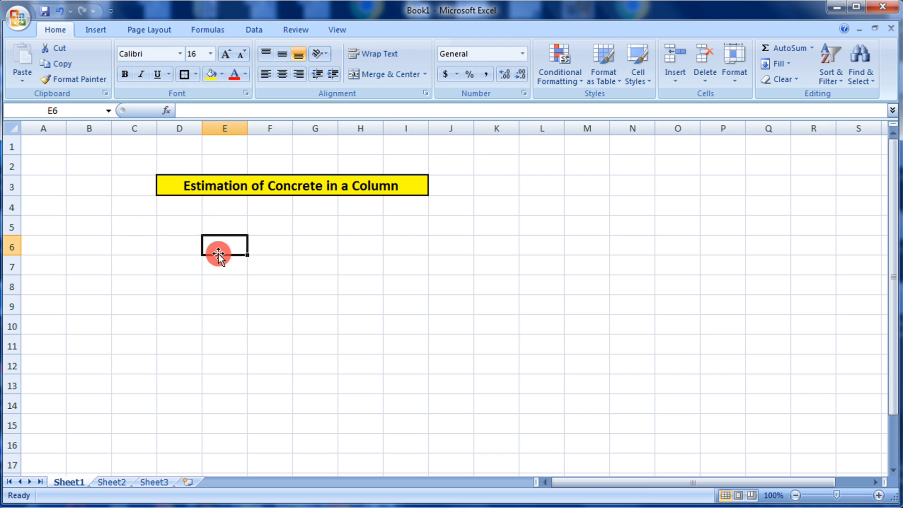
pyautogui.click(151, 228)
pyautogui.click(189, 228)
pyautogui.click(230, 232)
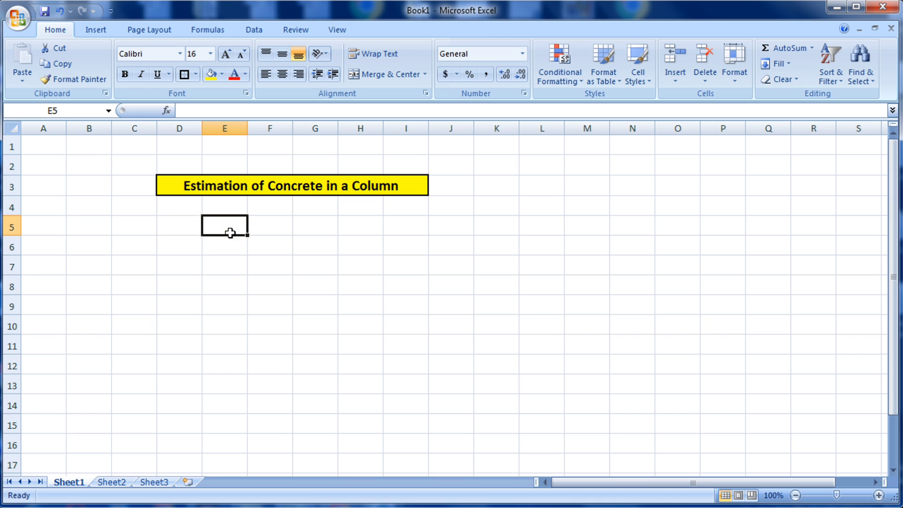
pyautogui.click(283, 233)
pyautogui.click(310, 235)
pyautogui.click(385, 228)
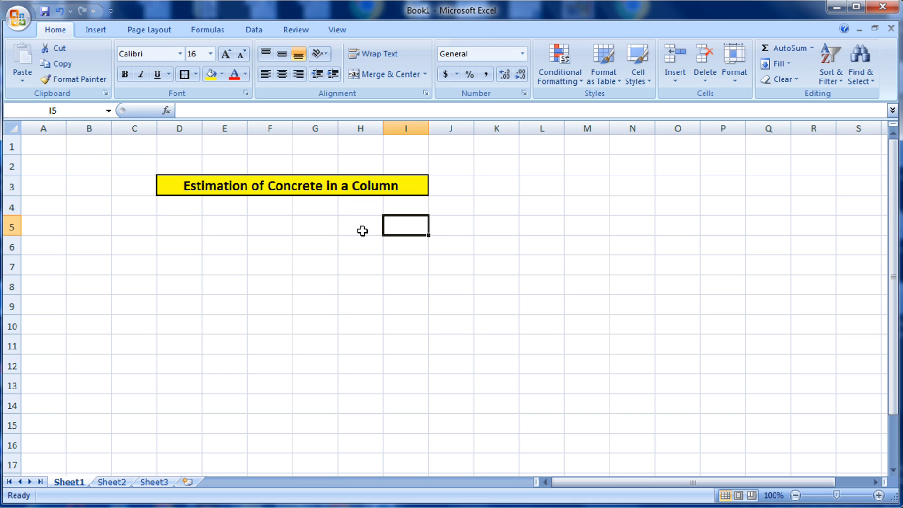
pyautogui.click(363, 230)
pyautogui.click(204, 224)
pyautogui.click(169, 226)
pyautogui.click(99, 222)
pyautogui.click(151, 223)
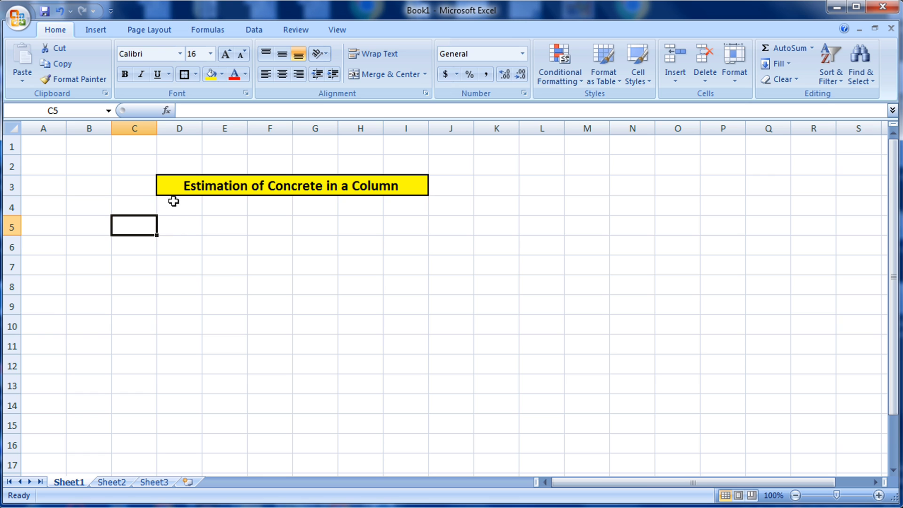
# Step: Adjust the height of row 5 so it is slightly taller than the surrounding rows
pyautogui.moveTo(18, 235); pyautogui.dragTo(16, 231)
pyautogui.click(164, 224)
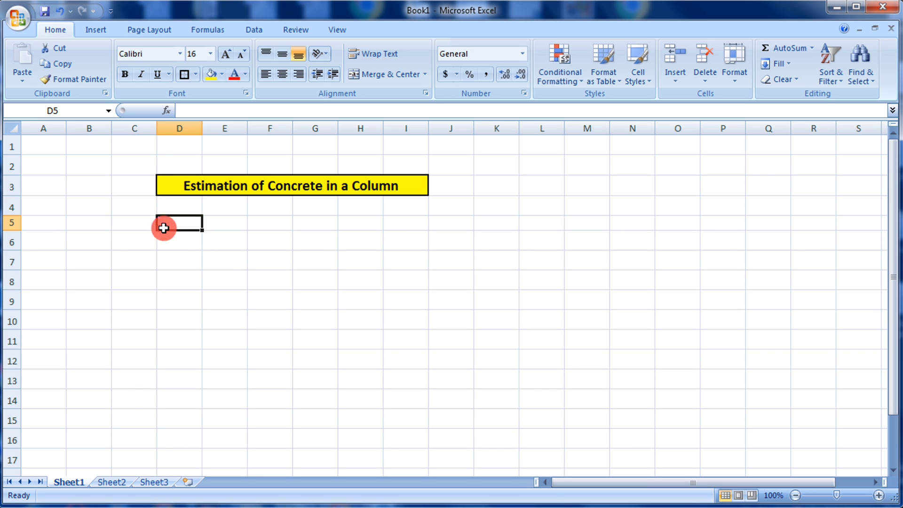
pyautogui.click(225, 225)
pyautogui.click(252, 225)
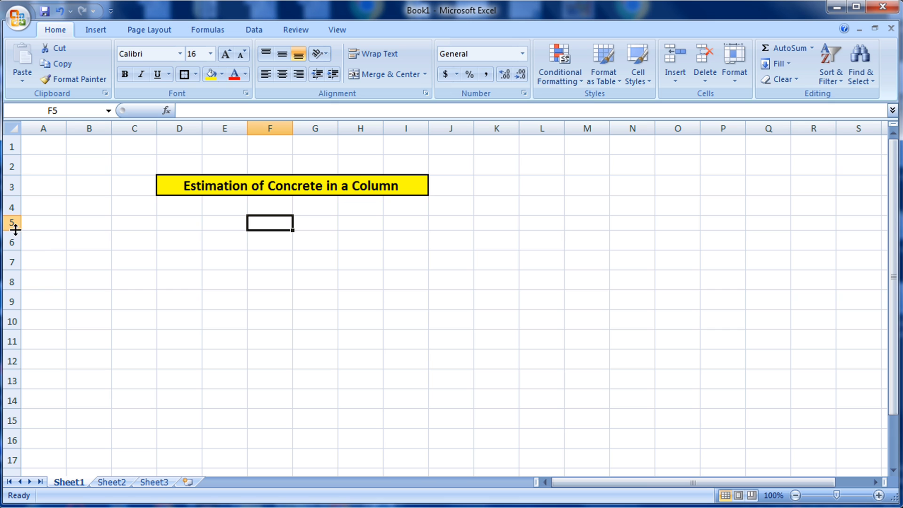
pyautogui.moveTo(16, 230); pyautogui.dragTo(16, 238)
pyautogui.click(335, 229)
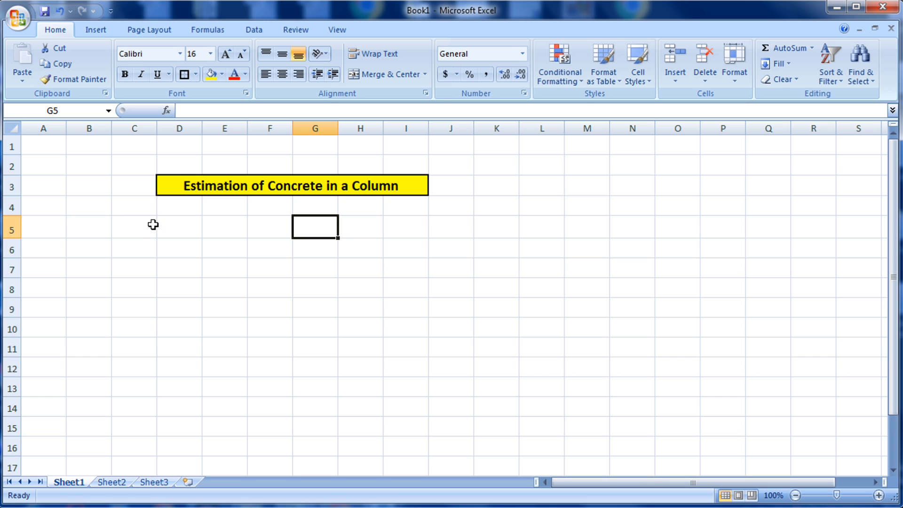
# Step: Narrow column C slightly and enter the heading "S.N" in cell C5
pyautogui.click(139, 225)
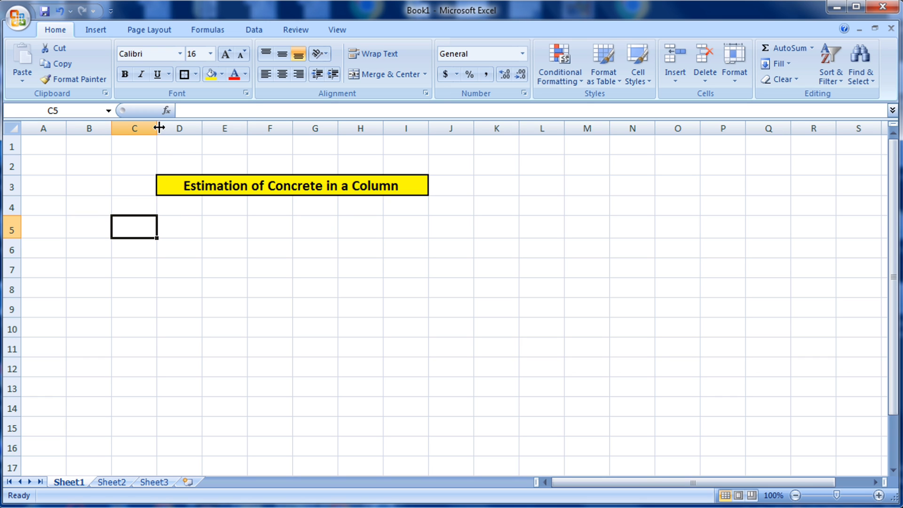
pyautogui.moveTo(159, 127)
pyautogui.mouseDown()
pyautogui.moveTo(208, 127)
pyautogui.moveTo(155, 130)
pyautogui.mouseUp()
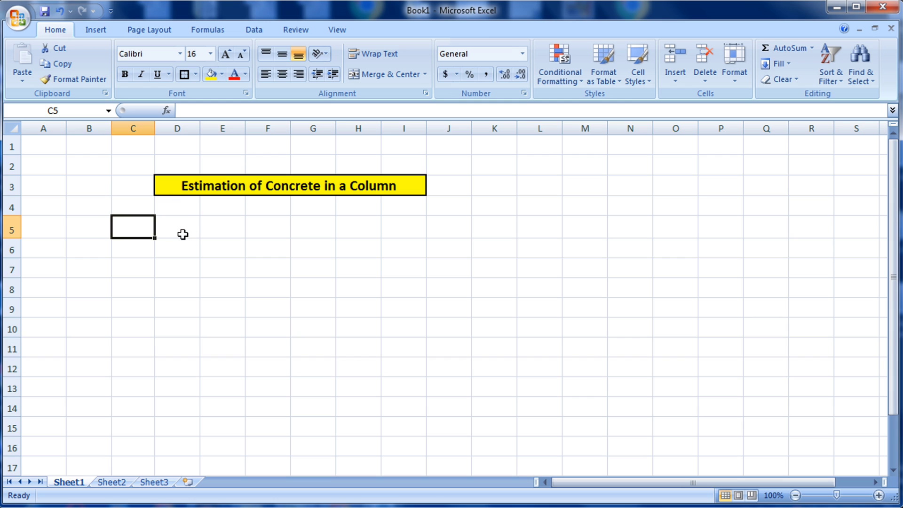
pyautogui.click(256, 266)
pyautogui.click(146, 231)
pyautogui.click(255, 284)
pyautogui.click(141, 230)
pyautogui.click(229, 273)
pyautogui.click(149, 229)
pyautogui.write('S.')
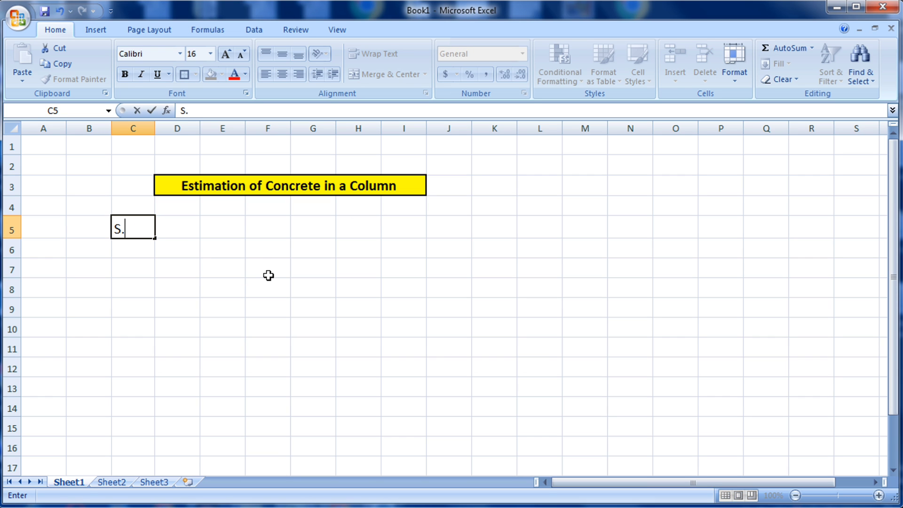
pyautogui.write('N')
pyautogui.click(268, 276)
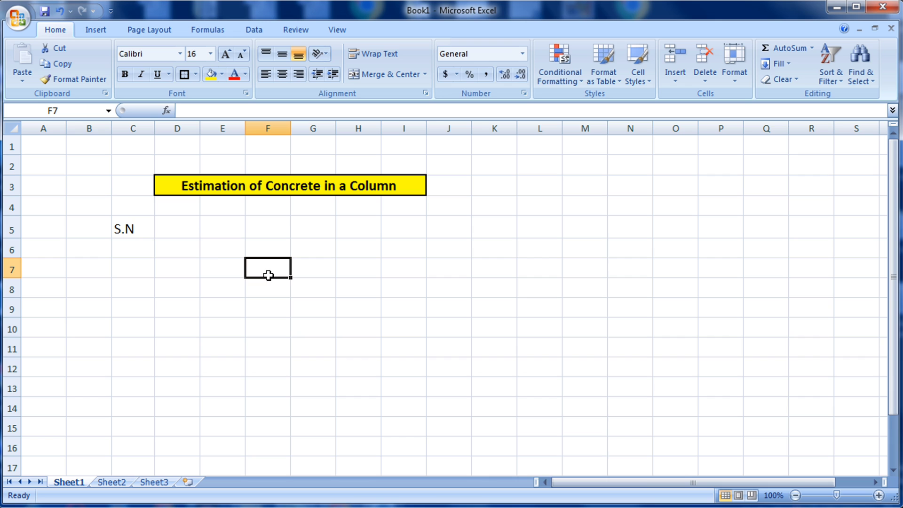
# Step: Enter the heading "Item Discription" in cell D5
pyautogui.click(189, 230)
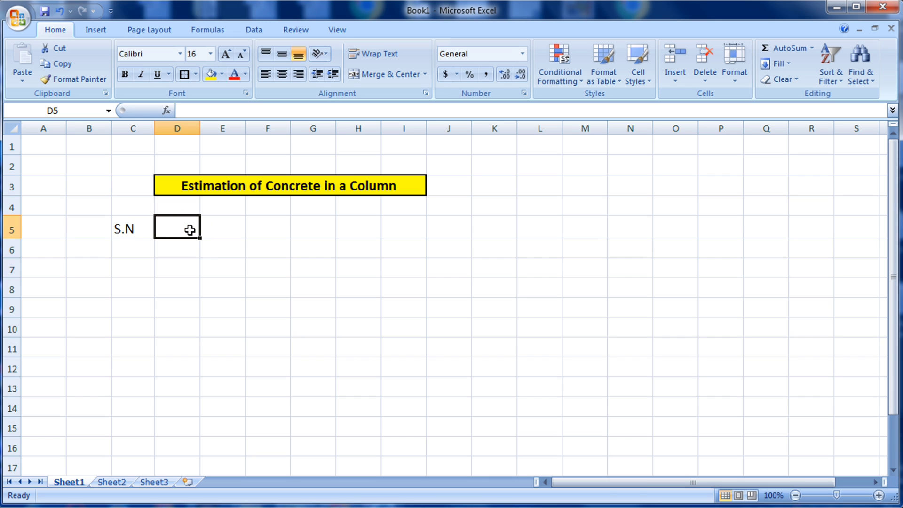
pyautogui.write('Ite')
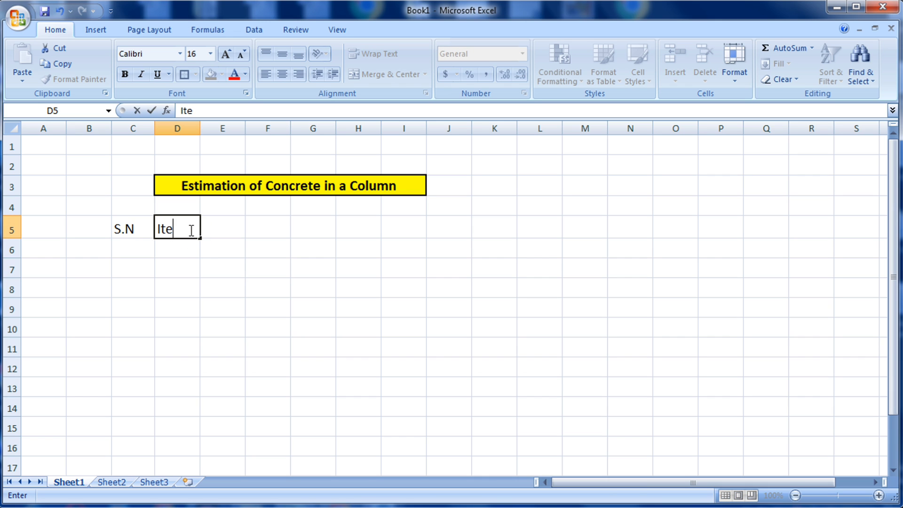
pyautogui.write('m Dis')
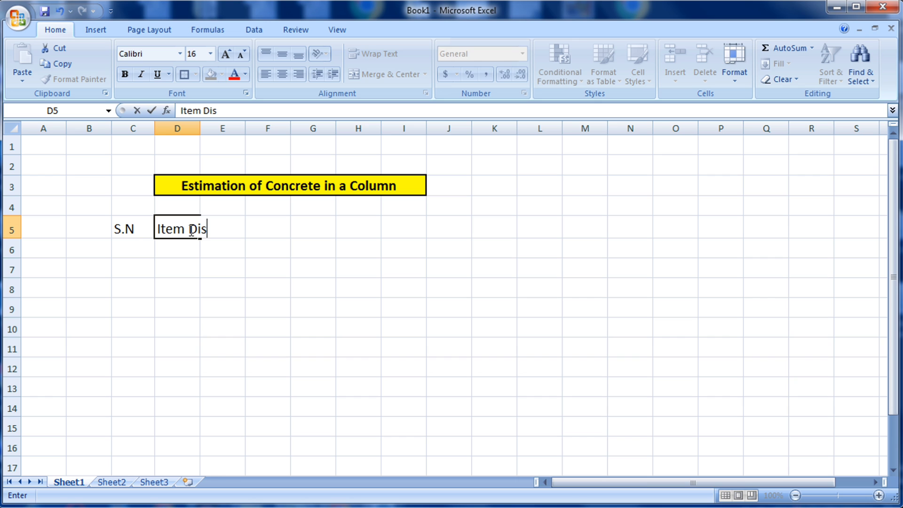
pyautogui.write('cription')
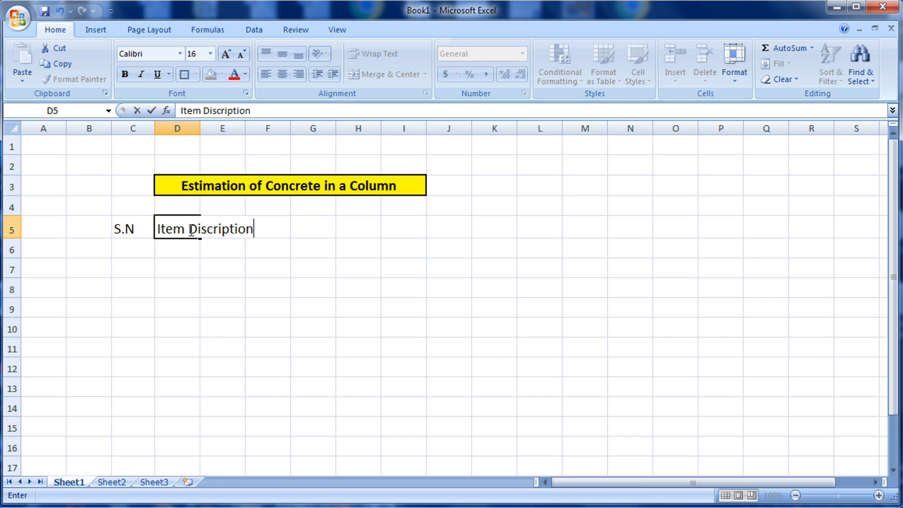
pyautogui.click(223, 326)
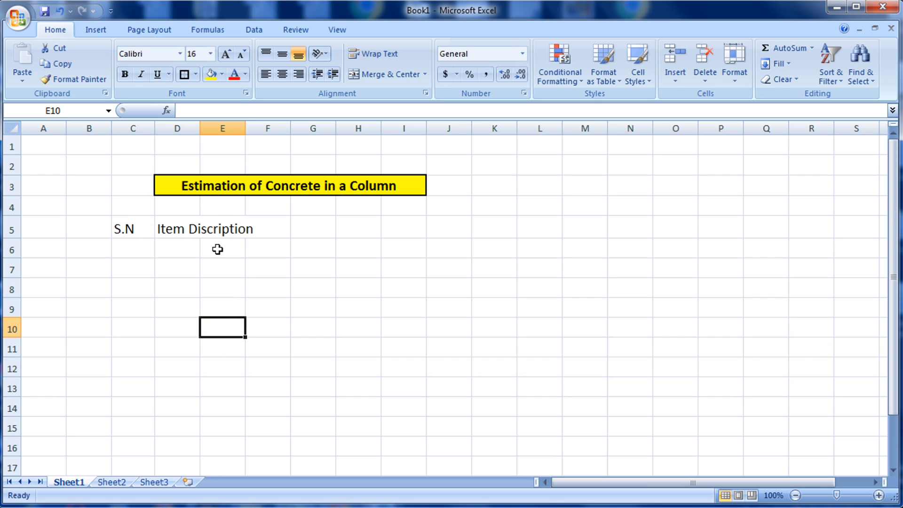
# Step: Widen column D so that the whole Item Discription heading fits inside cell D5
pyautogui.click(191, 211)
pyautogui.click(216, 207)
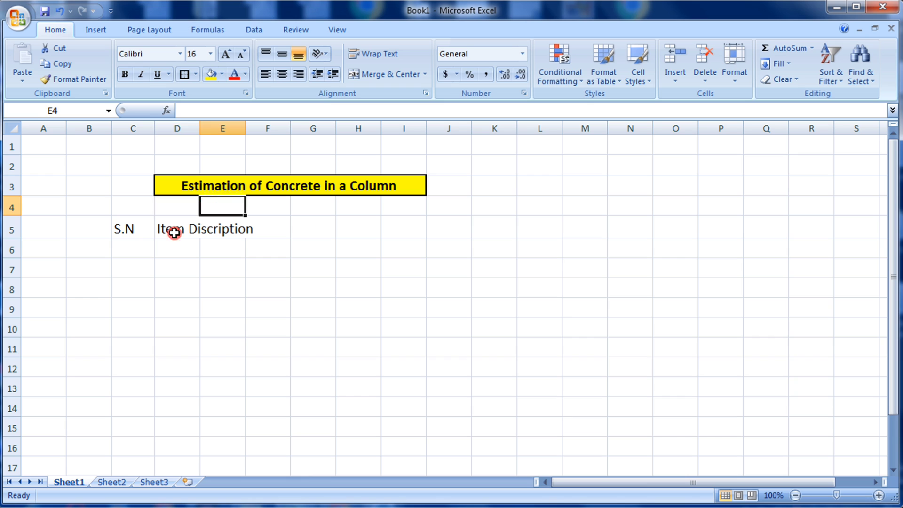
pyautogui.click(220, 228)
pyautogui.click(275, 232)
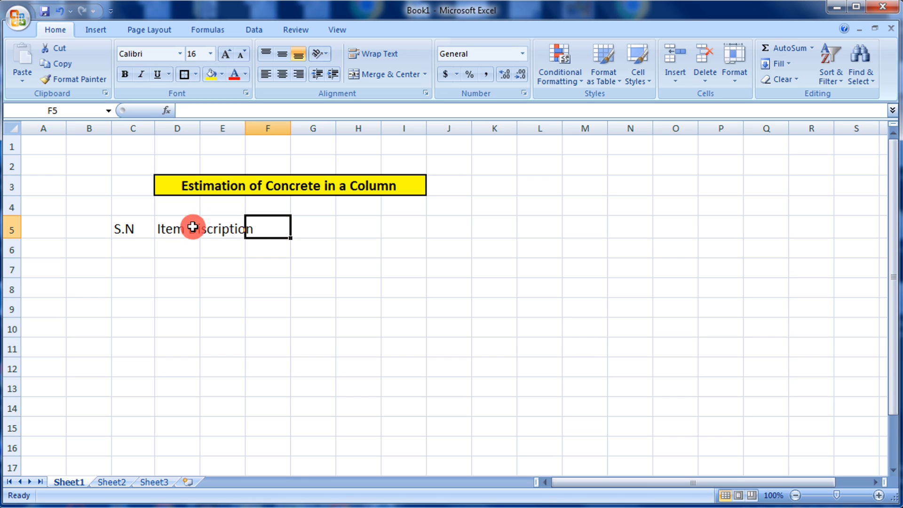
pyautogui.click(193, 228)
pyautogui.click(219, 228)
pyautogui.click(254, 228)
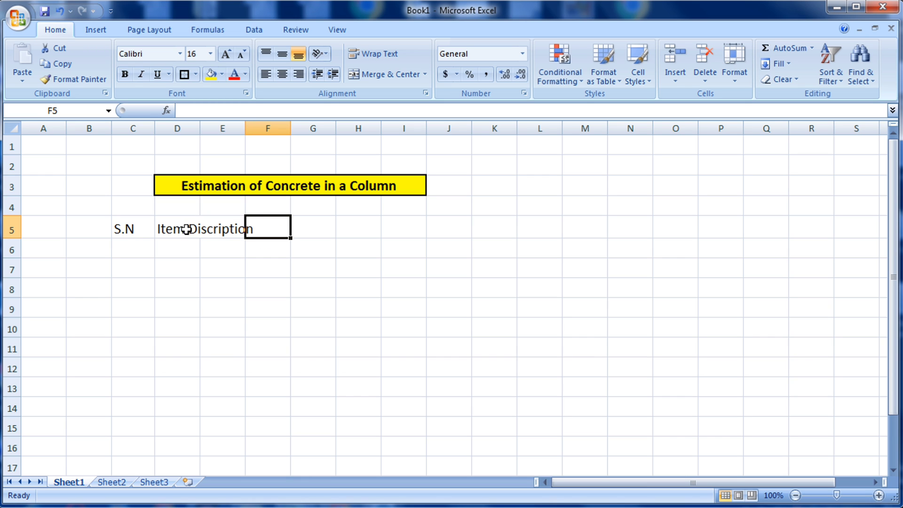
pyautogui.click(182, 228)
pyautogui.moveTo(182, 228); pyautogui.dragTo(234, 226)
pyautogui.click(268, 228)
pyautogui.click(279, 229)
pyautogui.moveTo(199, 125); pyautogui.dragTo(273, 140)
pyautogui.click(353, 272)
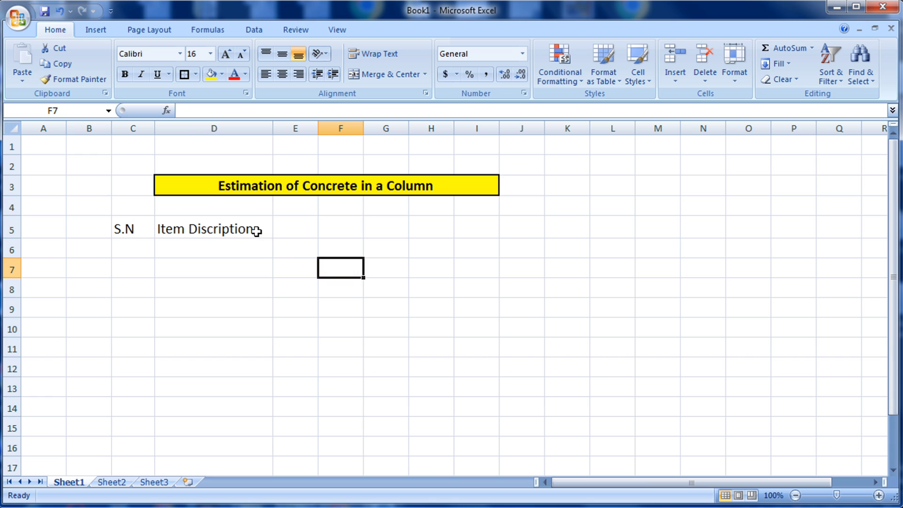
# Step: Widen column D a little further to leave spare room after the Item Discription heading
pyautogui.click(203, 234)
pyautogui.click(233, 286)
pyautogui.click(230, 234)
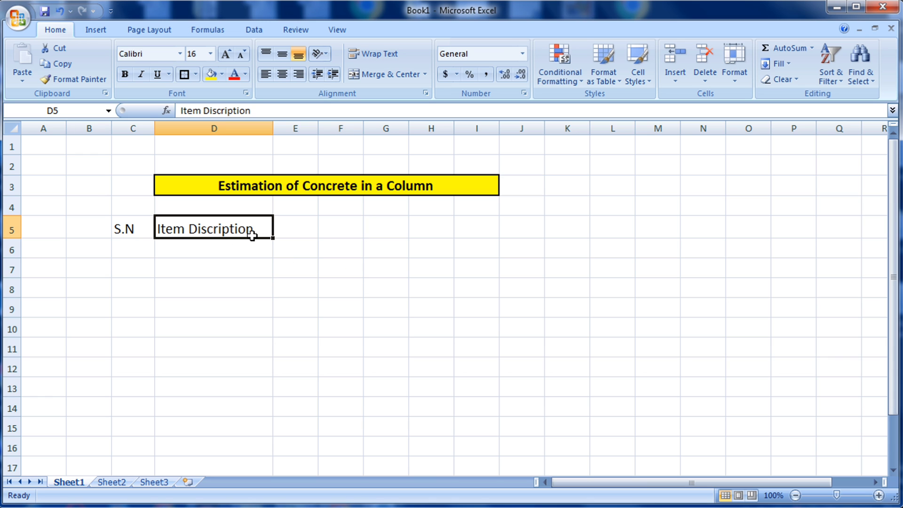
pyautogui.click(289, 252)
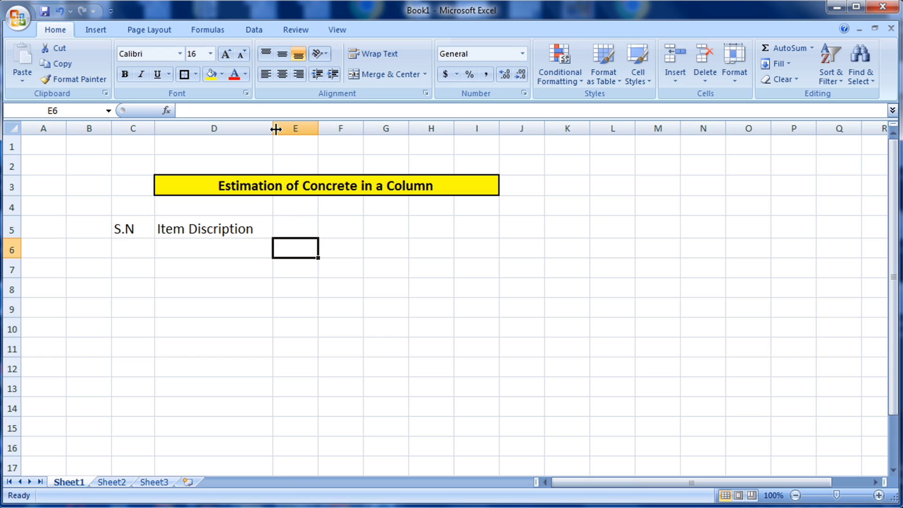
pyautogui.moveTo(276, 129); pyautogui.dragTo(298, 135)
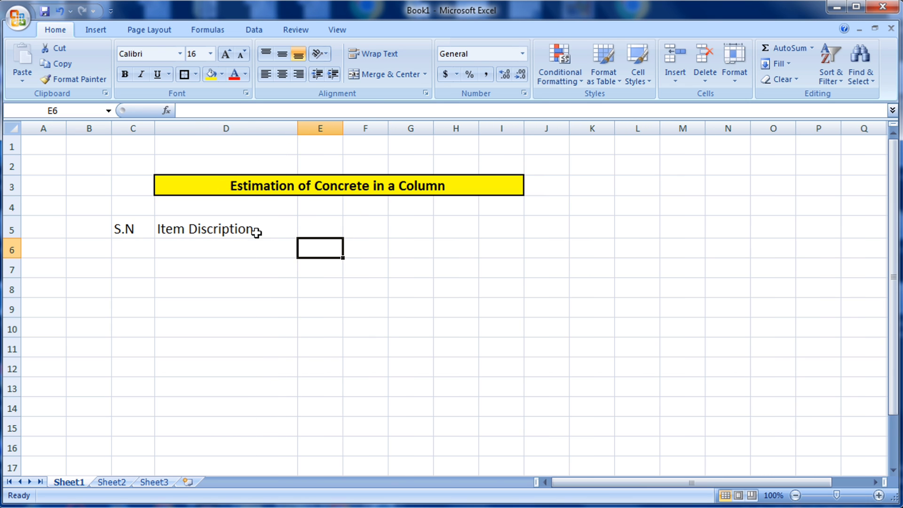
pyautogui.click(318, 230)
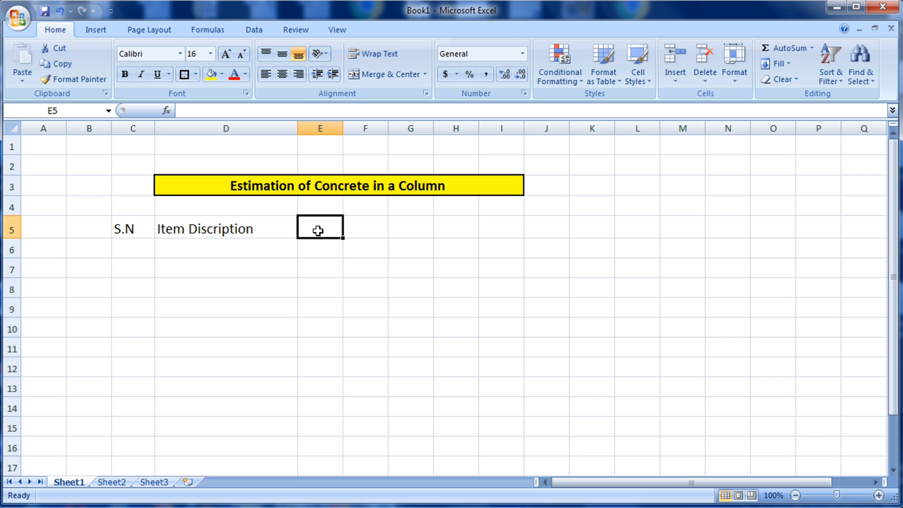
pyautogui.click(141, 255)
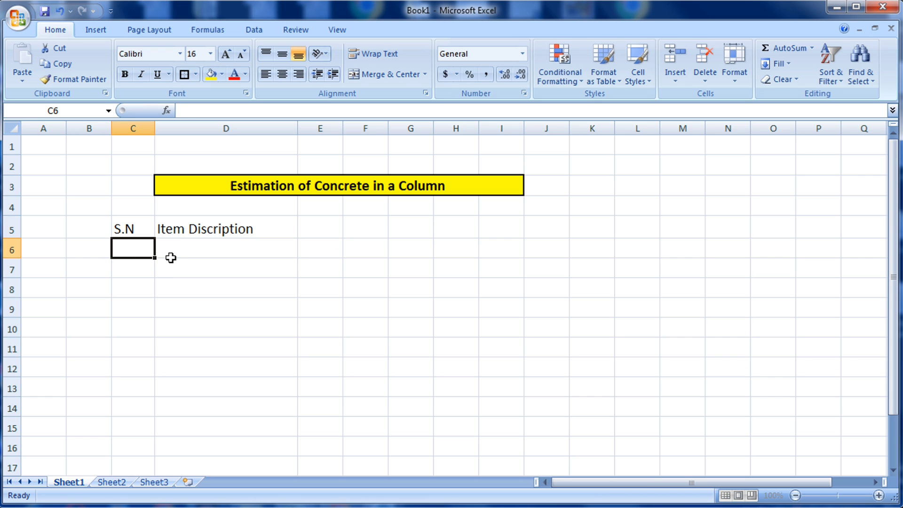
# Step: Fill in the first item row with serial number 1 in cell C6 and "Square Column" in cell D6
pyautogui.write('1.')
pyautogui.press('Tab')
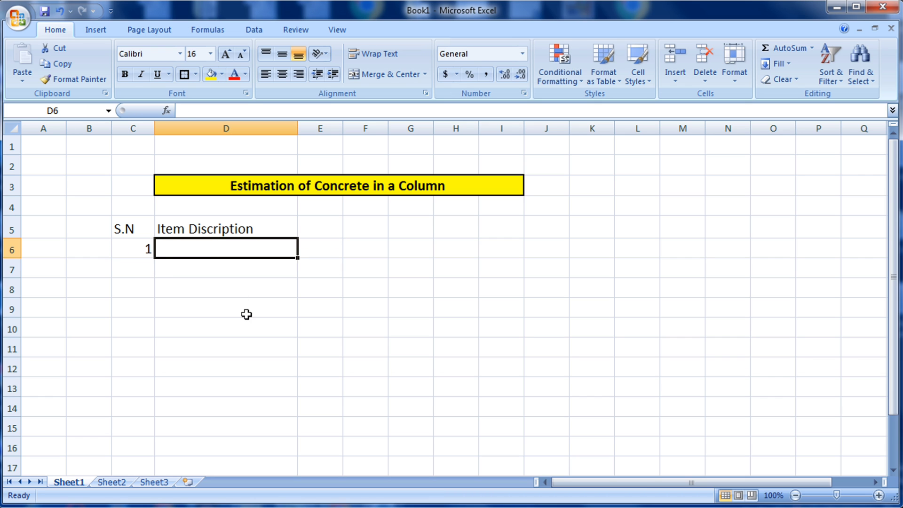
pyautogui.write('R')
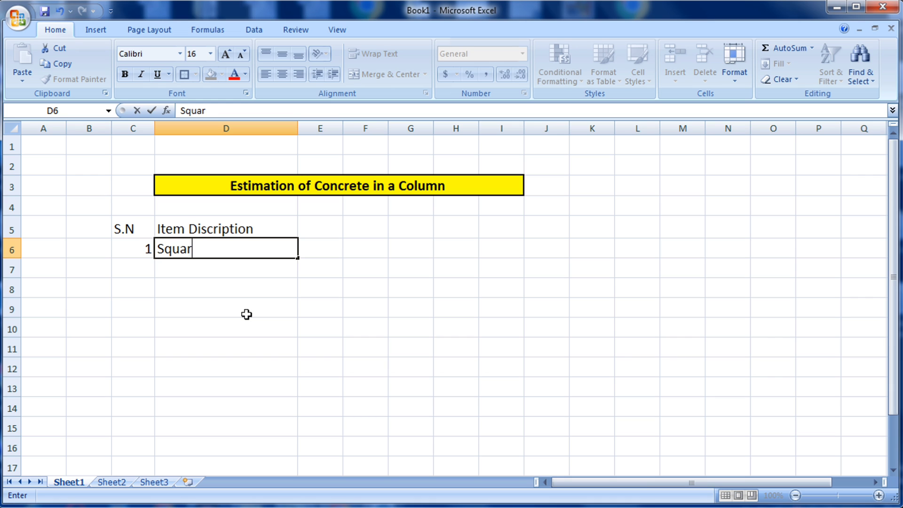
pyautogui.write('quare Column')
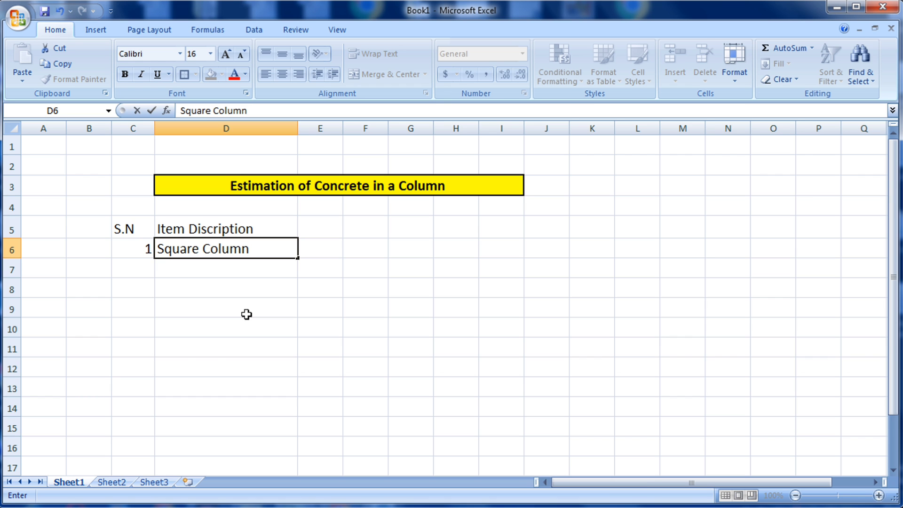
pyautogui.click(247, 314)
# Step: Examine the four columns in the SketchUp model and return to the Excel workbook
pyautogui.click(329, 248)
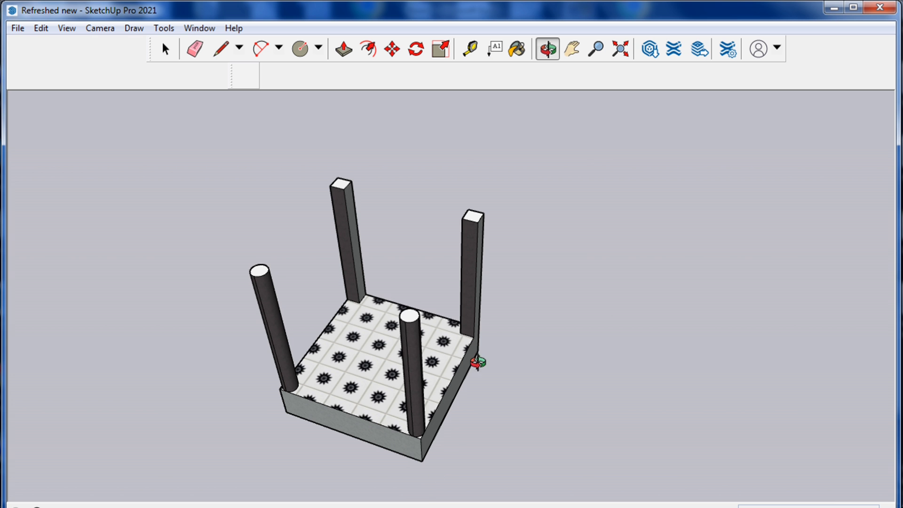
pyautogui.scroll(2, 441, 228)
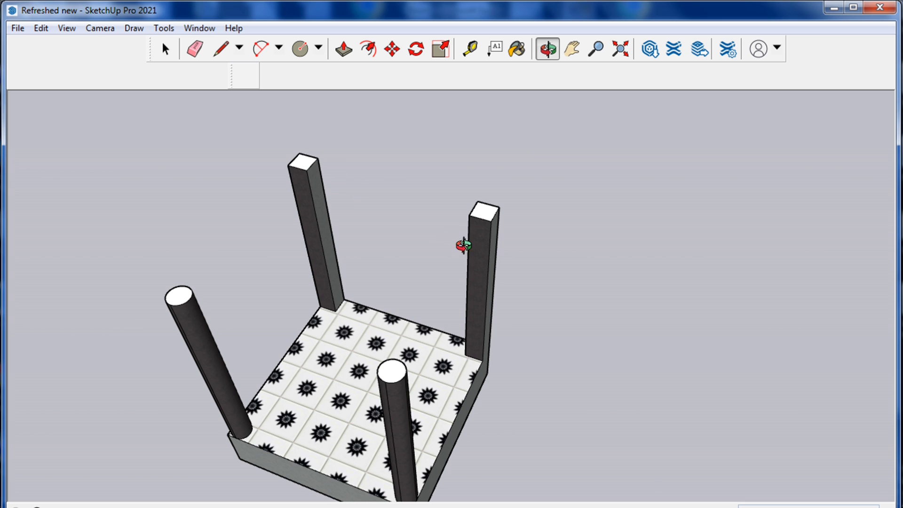
pyautogui.click(832, 11)
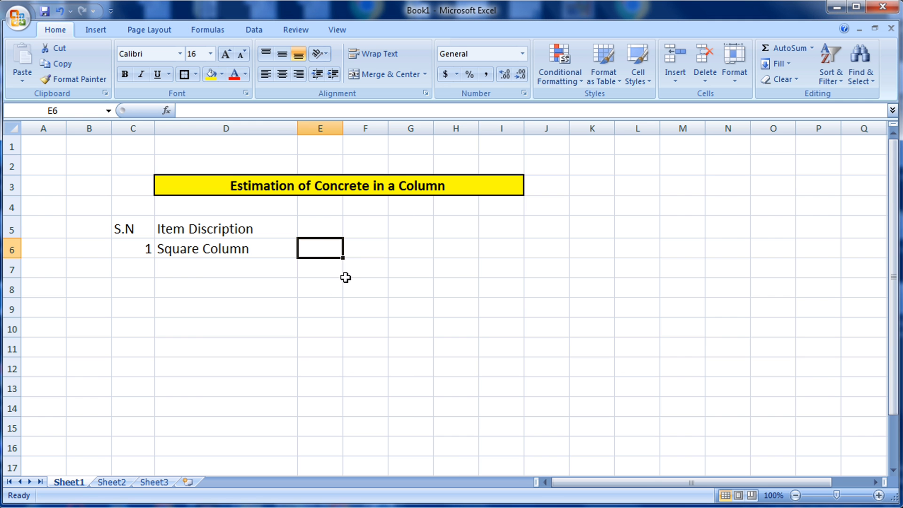
# Step: Enter the heading "Quntity" in cell E5 and widen column E so that the heading fits
pyautogui.click(334, 231)
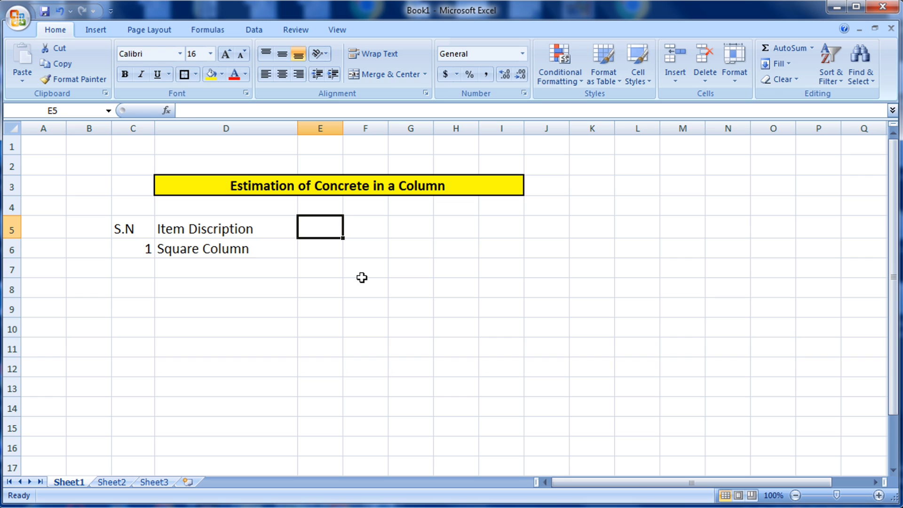
pyautogui.write('Qun')
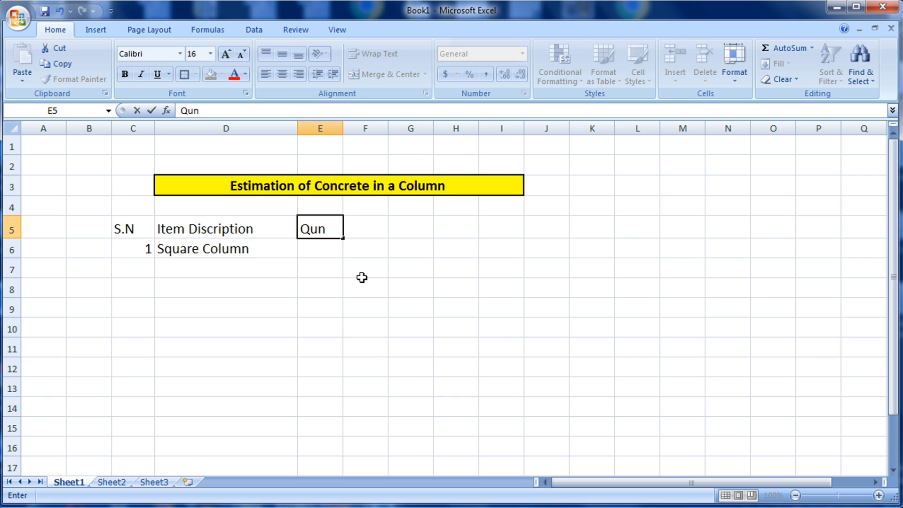
pyautogui.write('tity')
pyautogui.click(361, 277)
pyautogui.moveTo(345, 127); pyautogui.dragTo(357, 127)
pyautogui.click(379, 219)
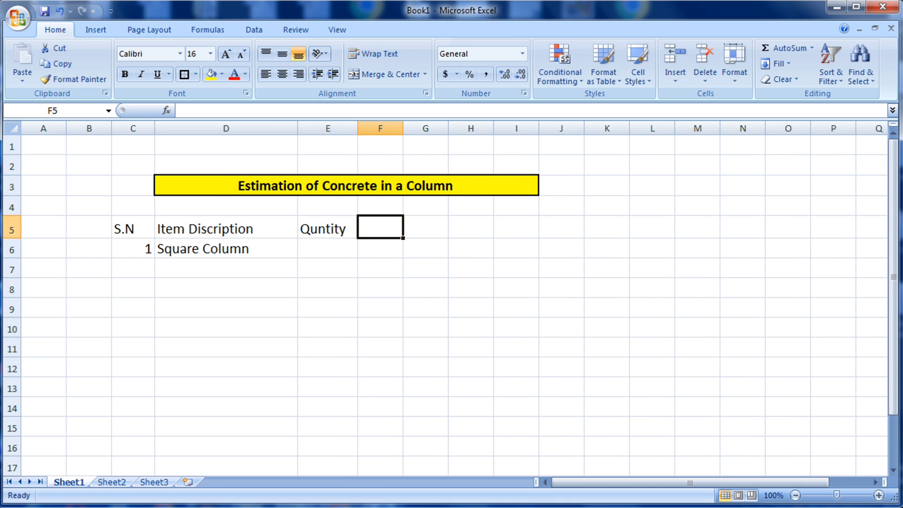
pyautogui.moveTo(381, 506)
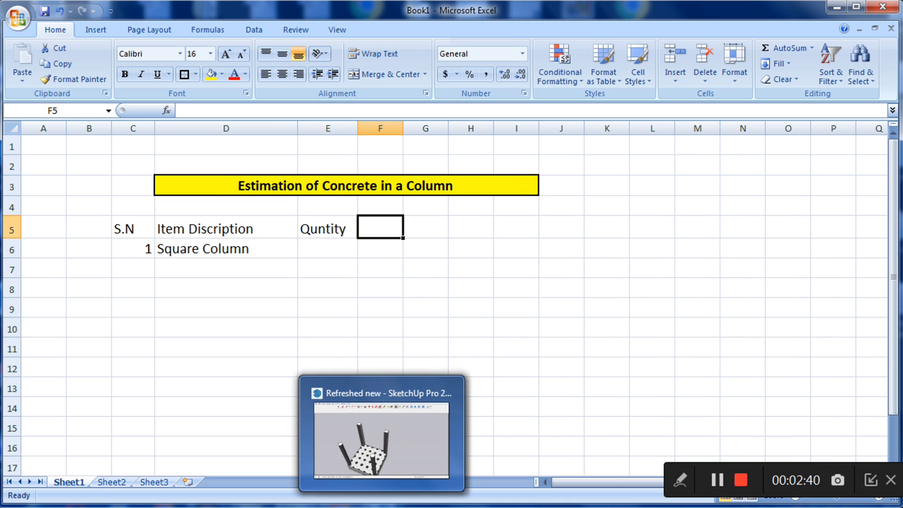
pyautogui.click(334, 255)
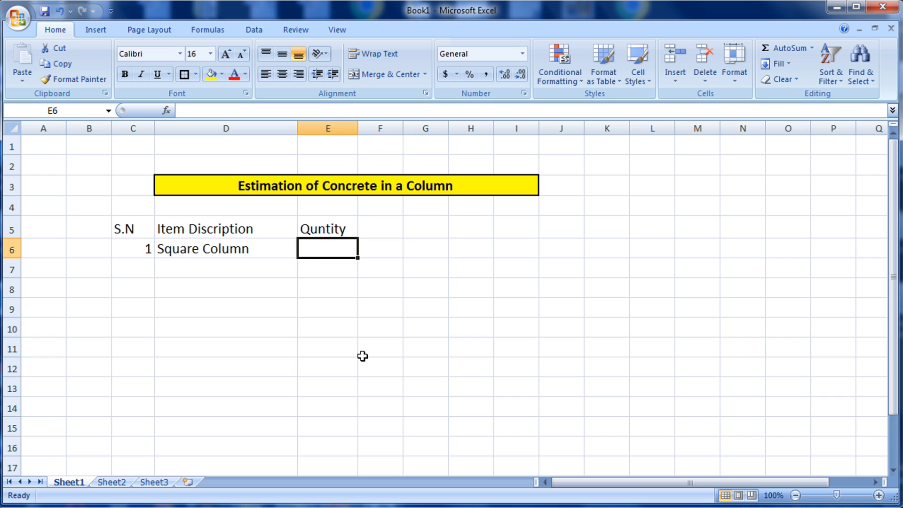
pyautogui.write('2')
pyautogui.click(406, 311)
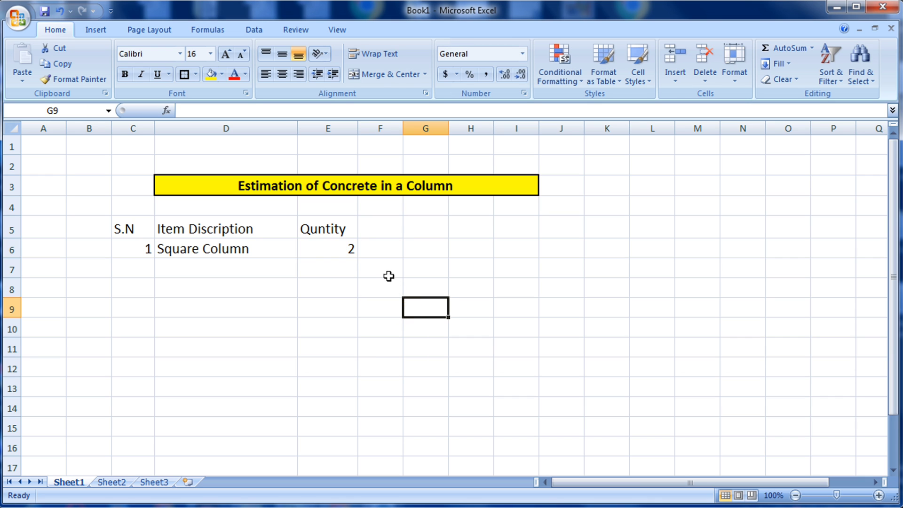
pyautogui.click(351, 248)
pyautogui.press('BackSpace')
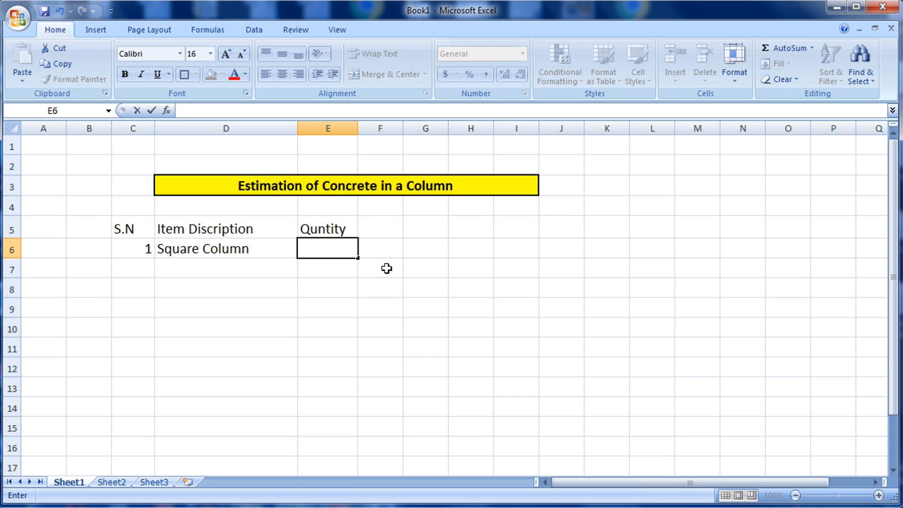
# Step: Enter the heading "Length" in cell F5 and widen column F slightly to fit it
pyautogui.click(388, 229)
pyautogui.write('L')
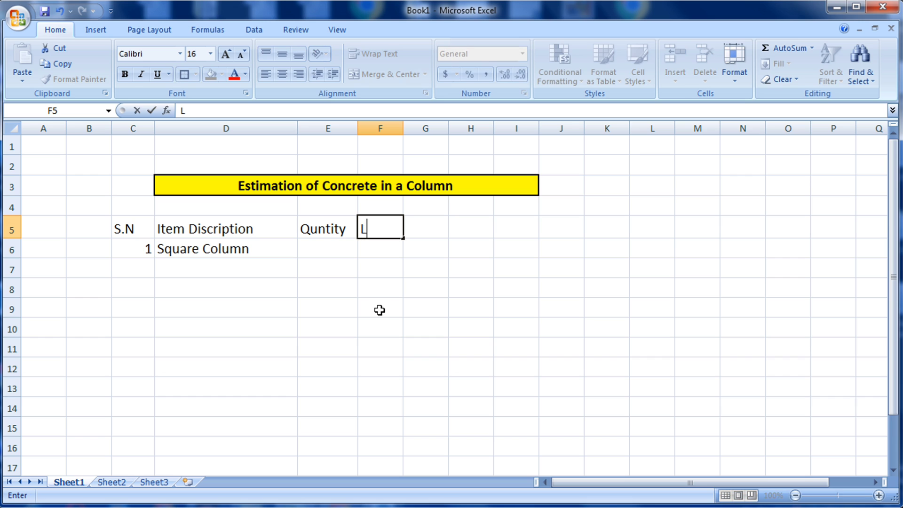
pyautogui.write('ength')
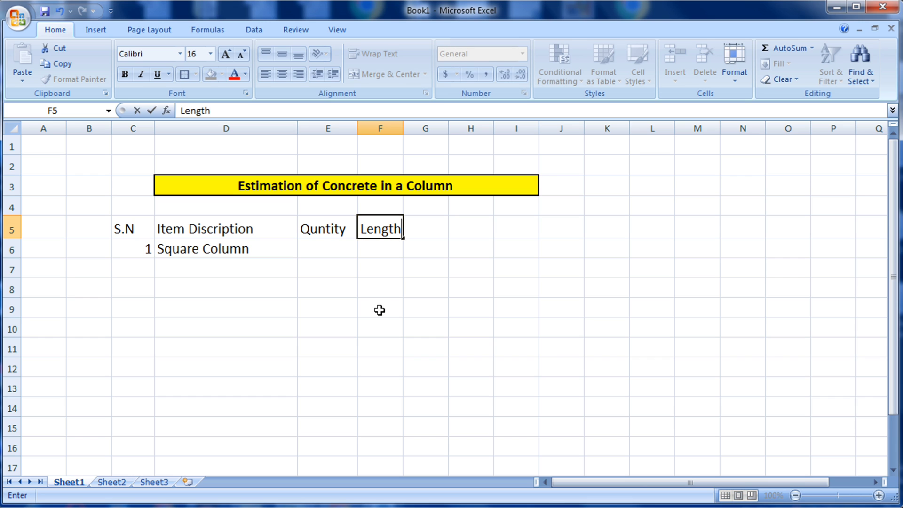
pyautogui.click(412, 281)
pyautogui.moveTo(406, 129); pyautogui.dragTo(409, 129)
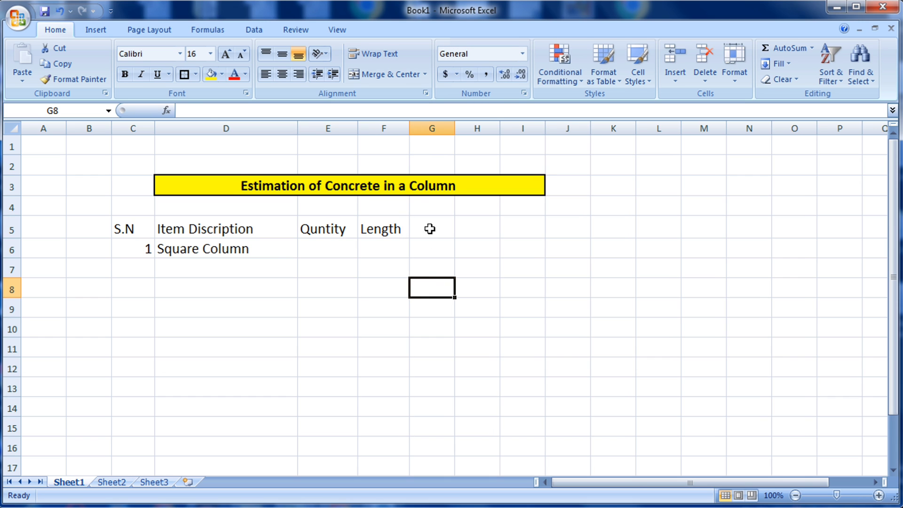
# Step: Enter the heading "Width" in cell G5
pyautogui.click(446, 236)
pyautogui.write('Wi')
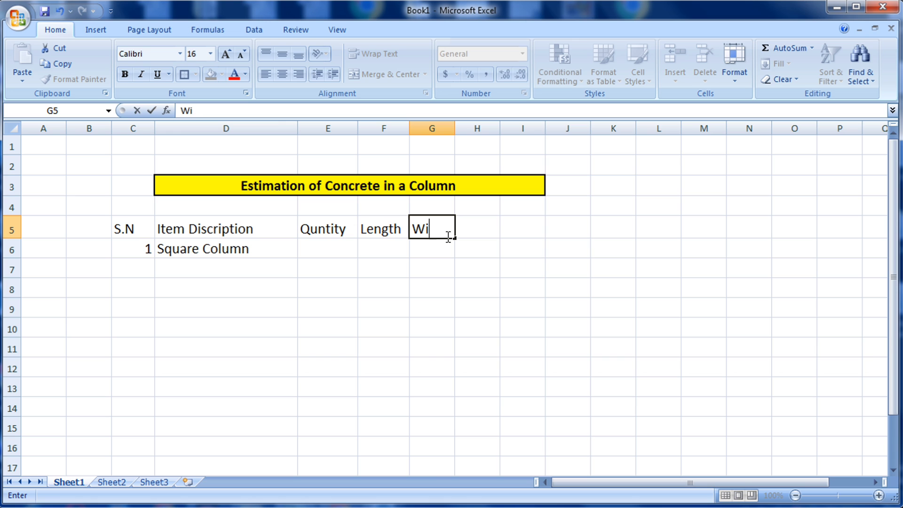
pyautogui.write('dth')
pyautogui.click(442, 264)
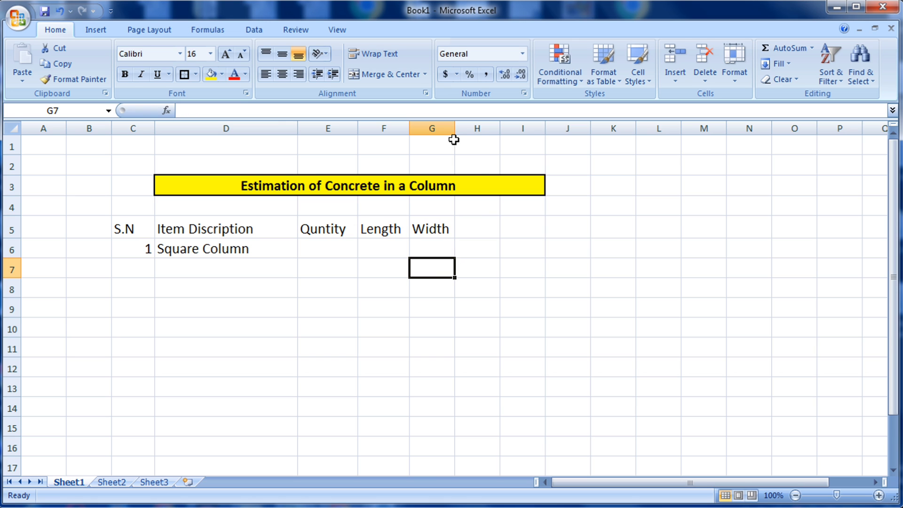
# Step: Enter the heading "Height" in cell H5 and widen column H slightly to fit it
pyautogui.click(479, 227)
pyautogui.write('H')
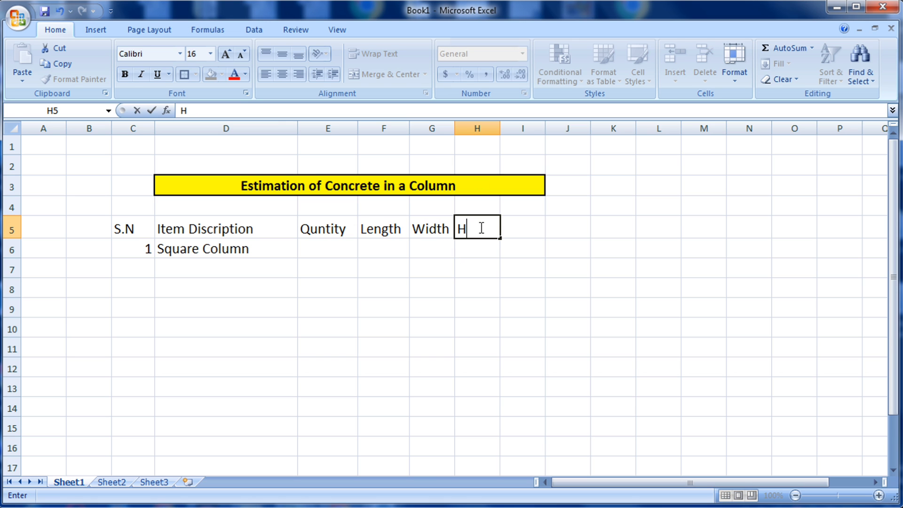
pyautogui.write('eight')
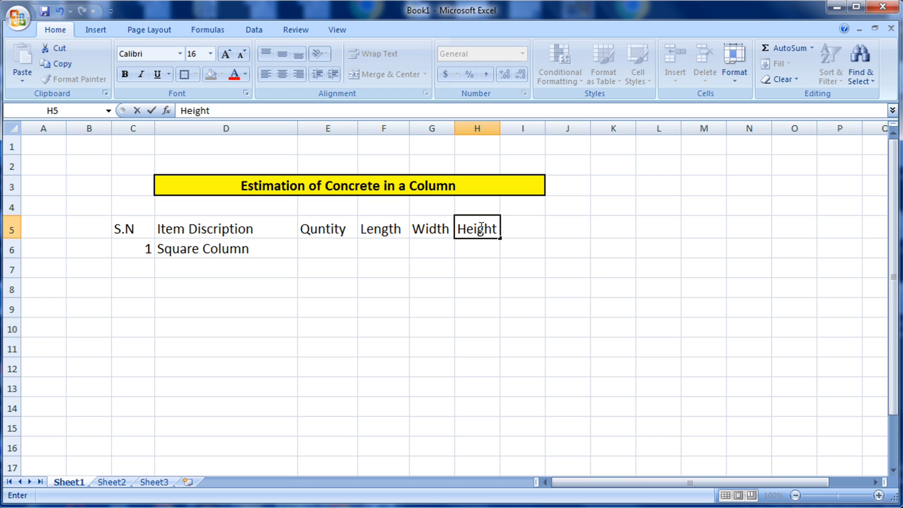
pyautogui.click(527, 310)
pyautogui.moveTo(500, 129); pyautogui.dragTo(506, 131)
# Step: Enter the heading "Diameter" in cell I5 and widen column I so that the whole heading fits
pyautogui.click(526, 229)
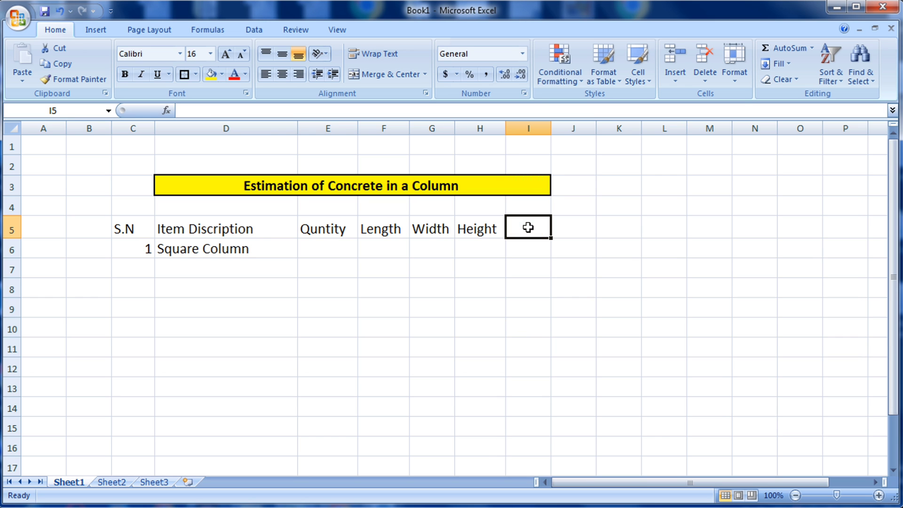
pyautogui.write('Dia')
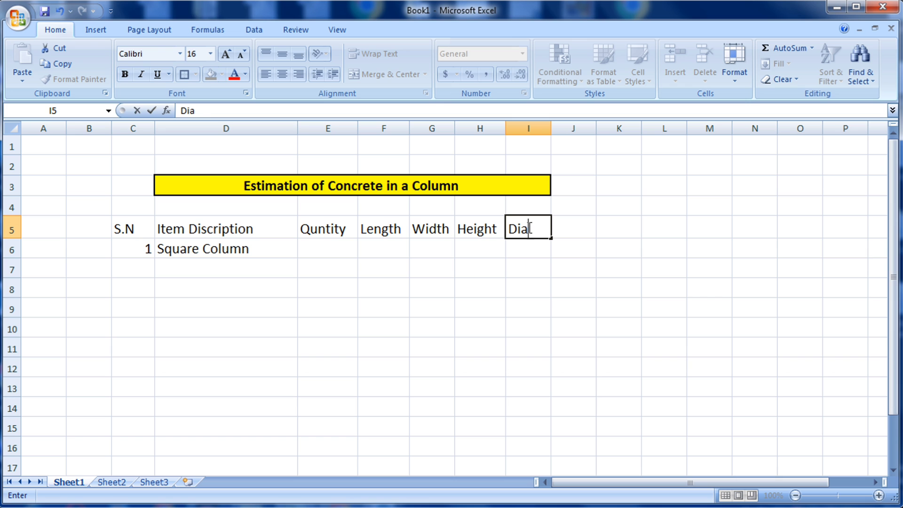
pyautogui.write('meter')
pyautogui.click(584, 400)
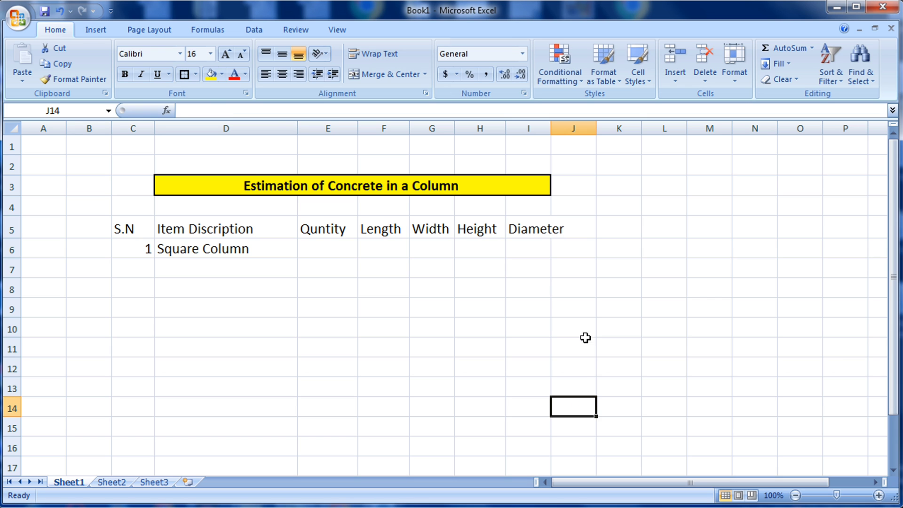
pyautogui.moveTo(551, 127); pyautogui.dragTo(573, 128)
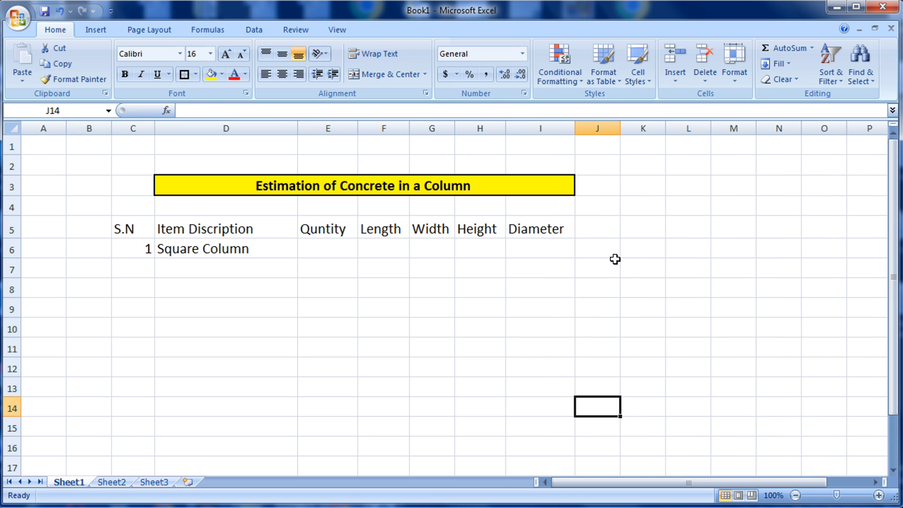
pyautogui.click(582, 260)
pyautogui.click(558, 233)
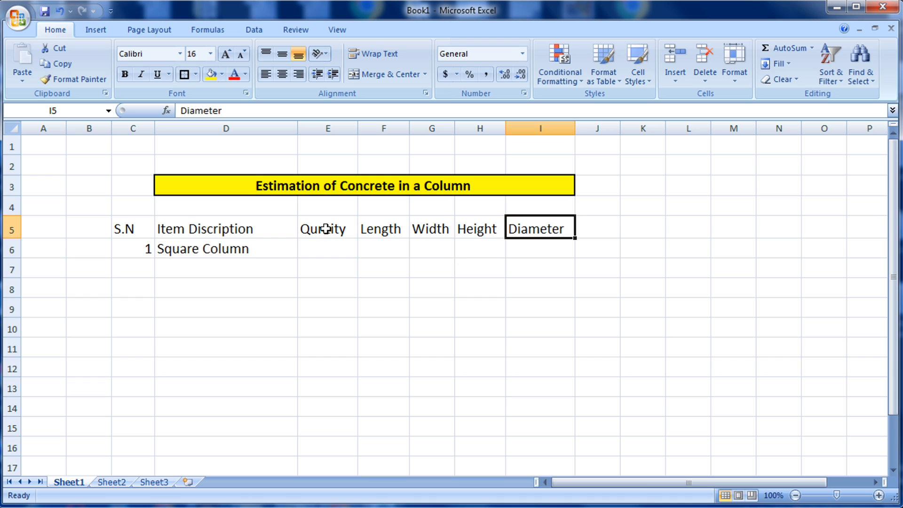
pyautogui.moveTo(322, 229); pyautogui.dragTo(518, 229)
pyautogui.click(514, 268)
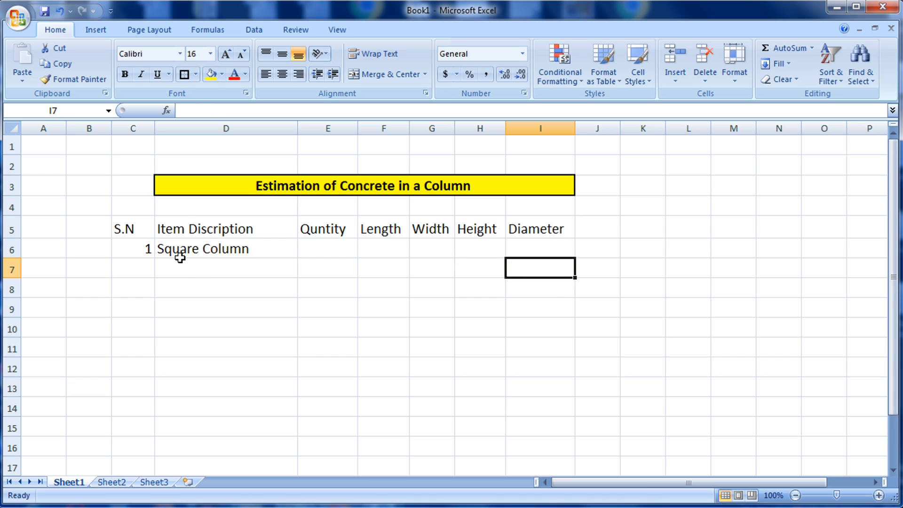
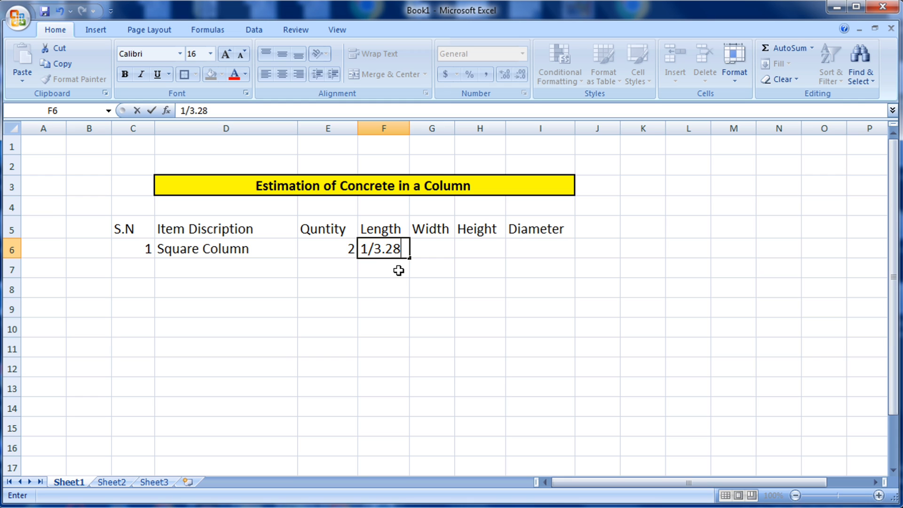
# Step: Enter the square column's length in cell F6 as the formula =1/3.28
pyautogui.press('Return')
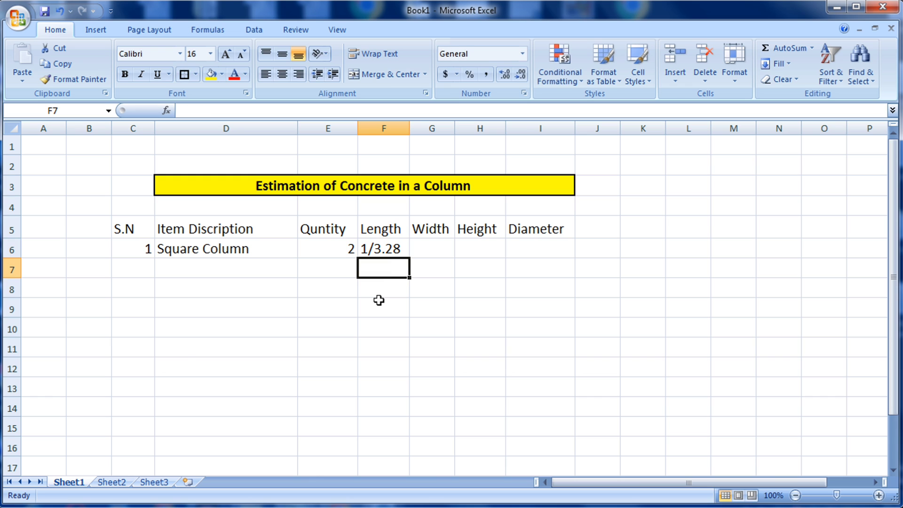
pyautogui.doubleClick(372, 248)
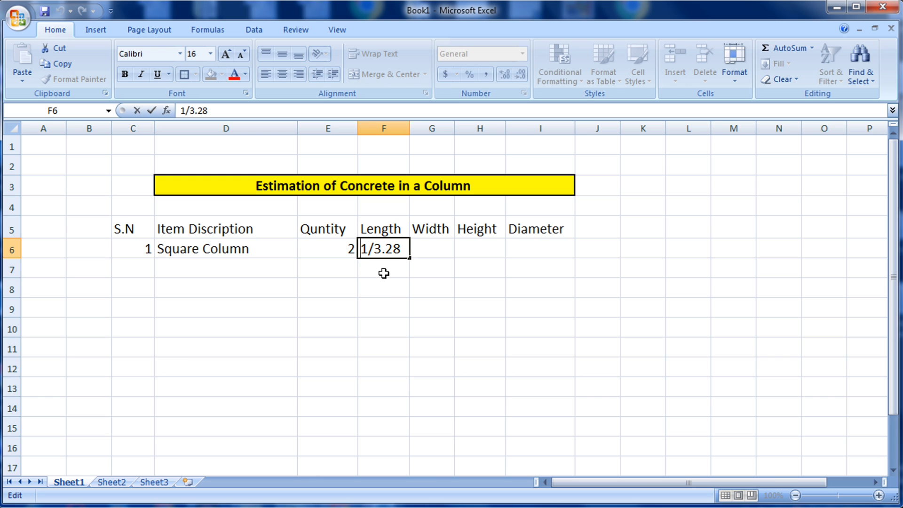
pyautogui.write('=')
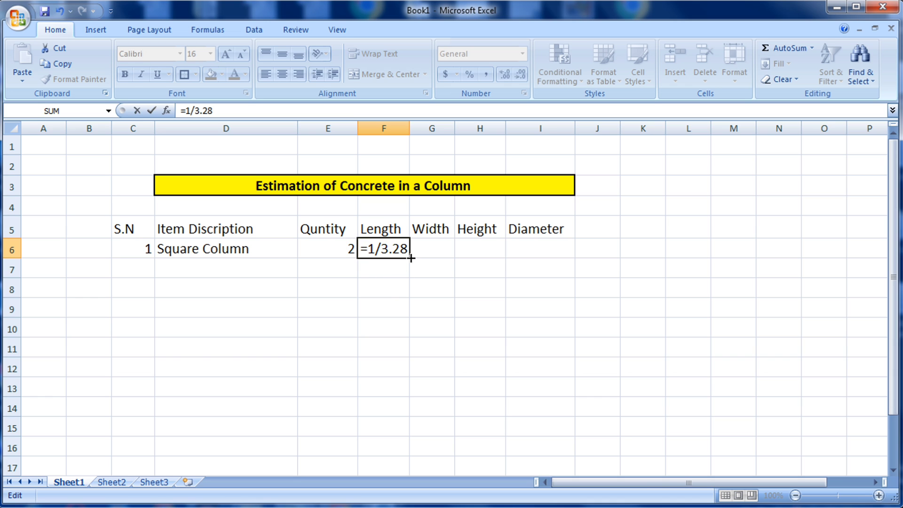
pyautogui.press('Return')
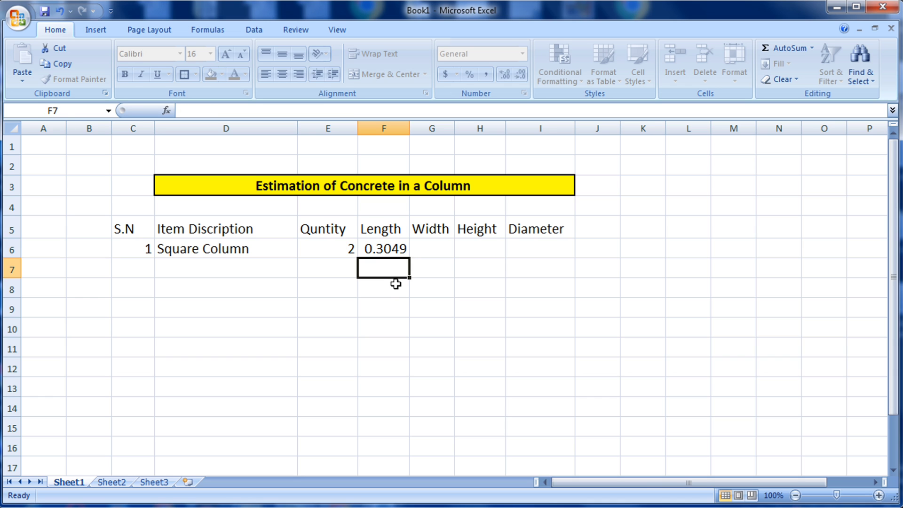
# Step: Examine the formula behind the square column's length in cell F6
pyautogui.click(390, 253)
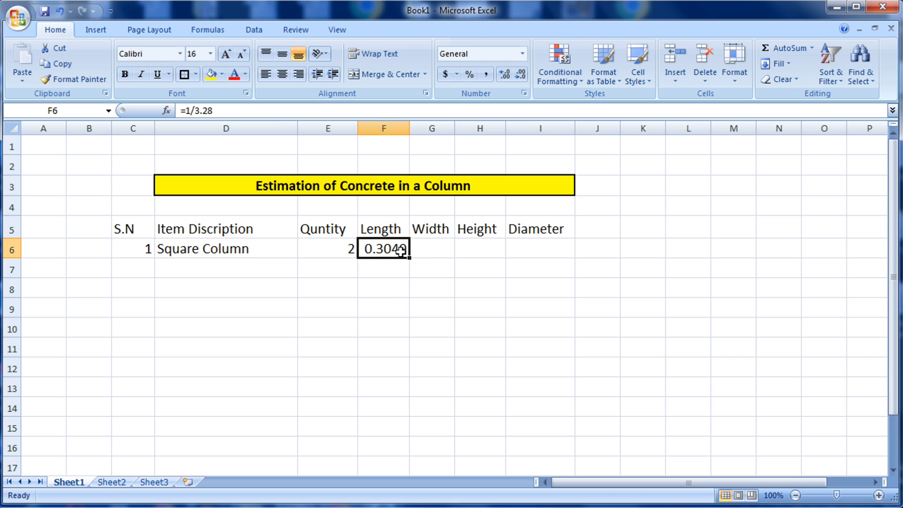
pyautogui.click(182, 111)
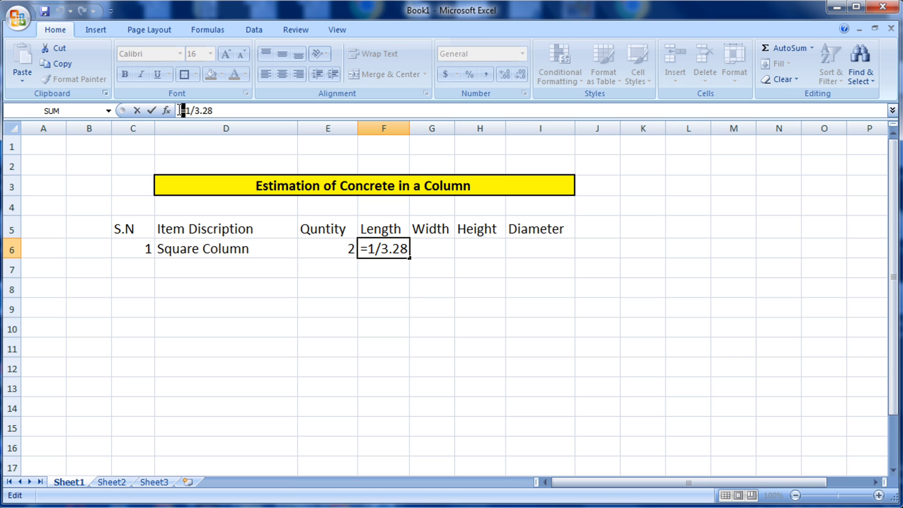
pyautogui.click(231, 110)
pyautogui.moveTo(183, 111); pyautogui.dragTo(228, 110)
pyautogui.click(228, 109)
pyautogui.click(411, 302)
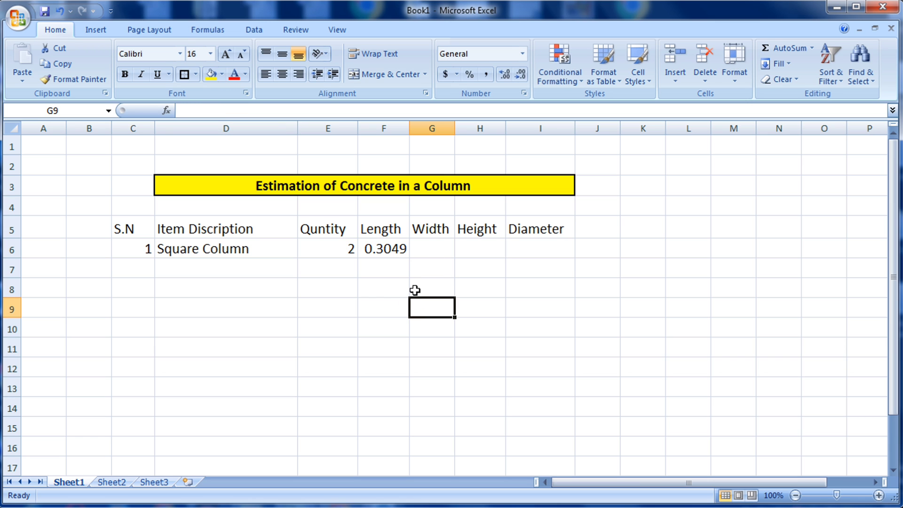
# Step: Check the column's width in the SketchUp model, return to Excel and enter it in cell G6 as the formula =1/3.28
pyautogui.click(436, 247)
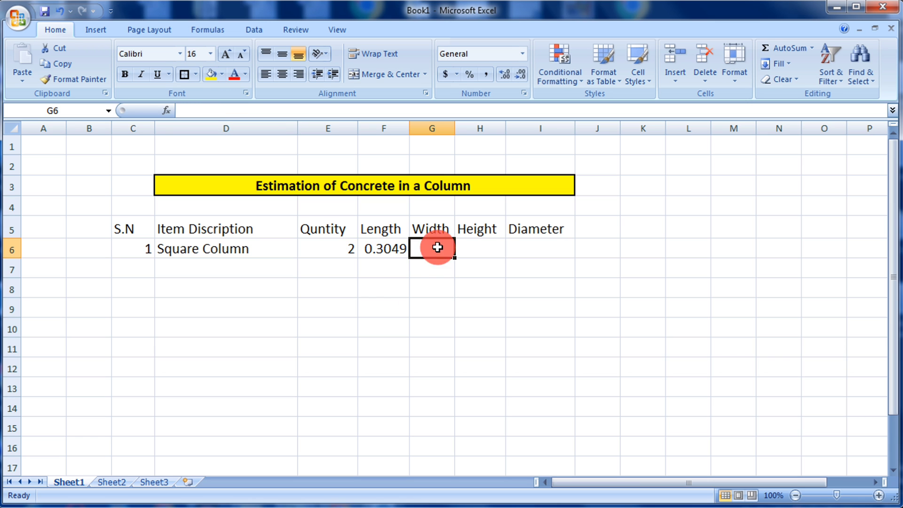
pyautogui.hotkey('alt', 'Tab')
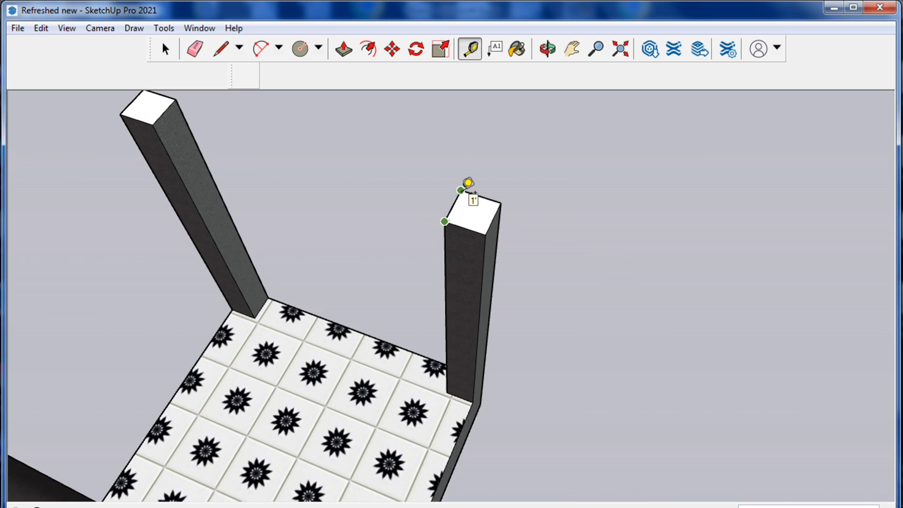
pyautogui.click(833, 7)
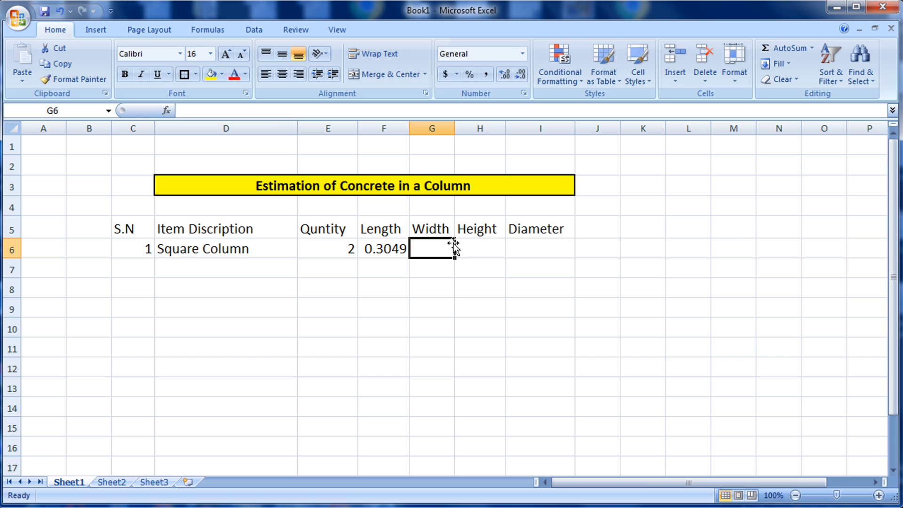
pyautogui.write('1/3.28')
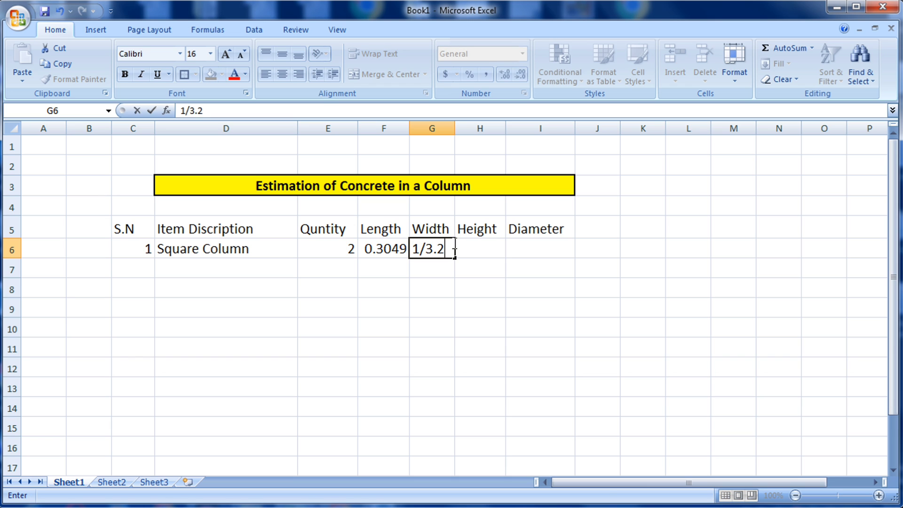
pyautogui.click(416, 246)
pyautogui.write('=')
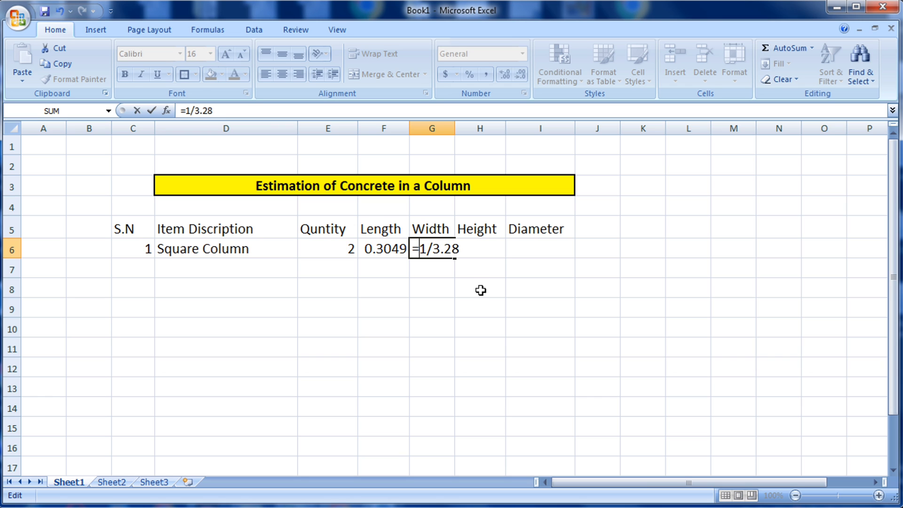
pyautogui.press('Return')
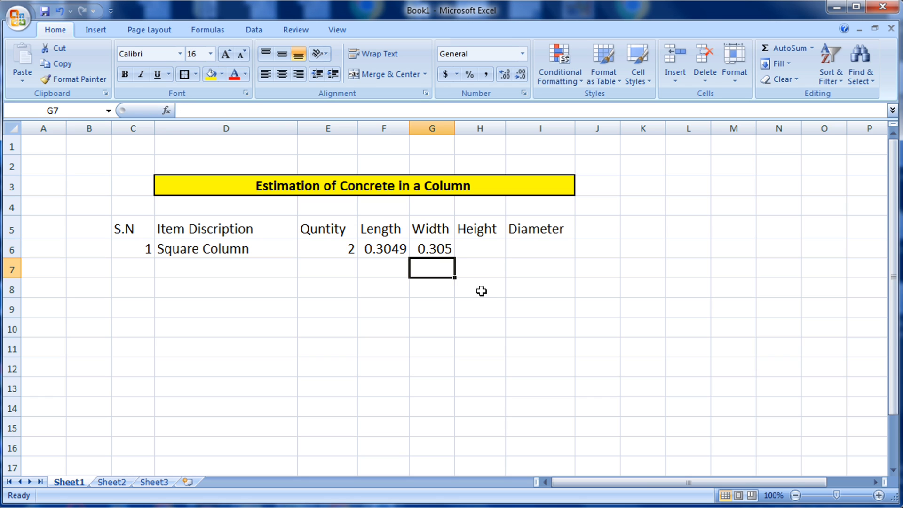
pyautogui.click(444, 251)
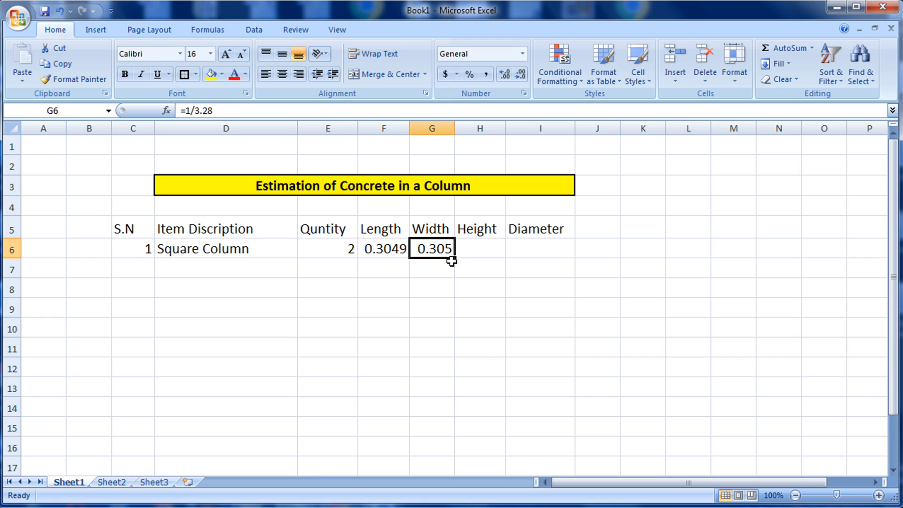
# Step: Enter the unit label "meter" above the Length and Width headings, in cells F4 and G4
pyautogui.click(392, 212)
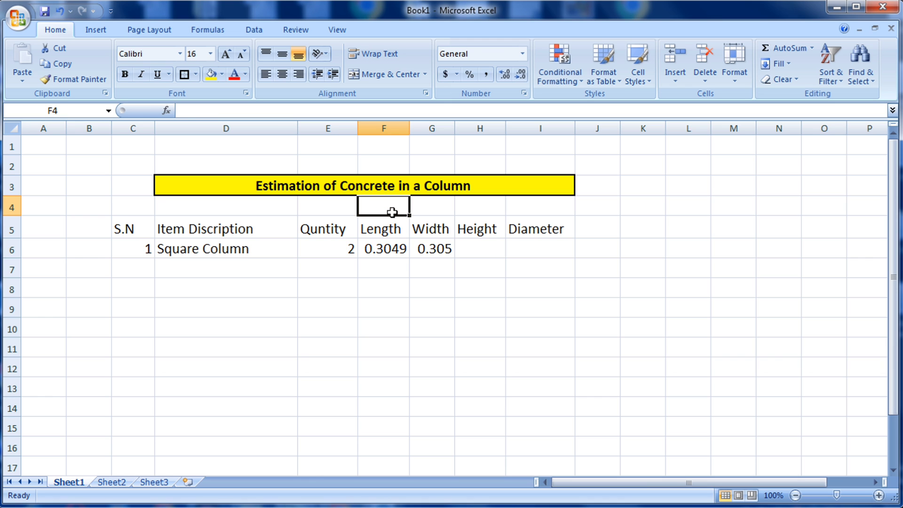
pyautogui.write('meter')
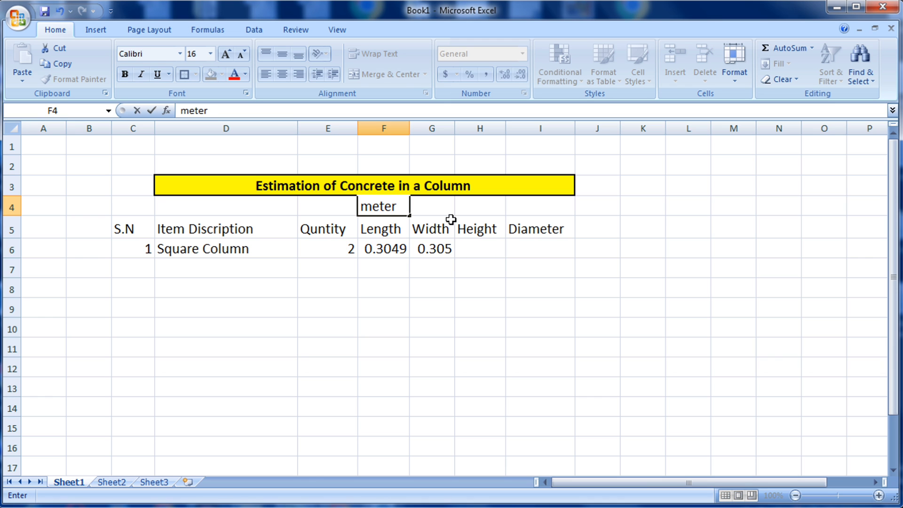
pyautogui.click(443, 205)
pyautogui.write('meter')
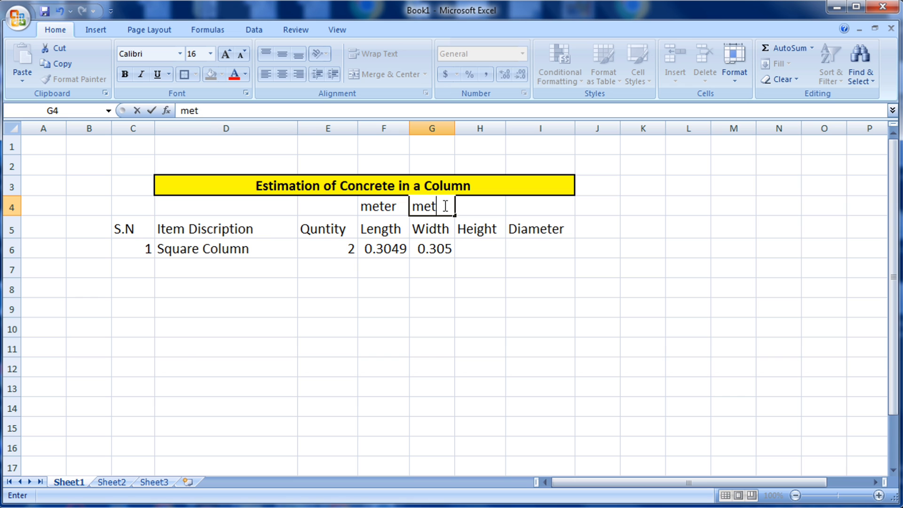
# Step: Enter the square column's height in cell H6 as the formula =10/3.28
pyautogui.click(499, 250)
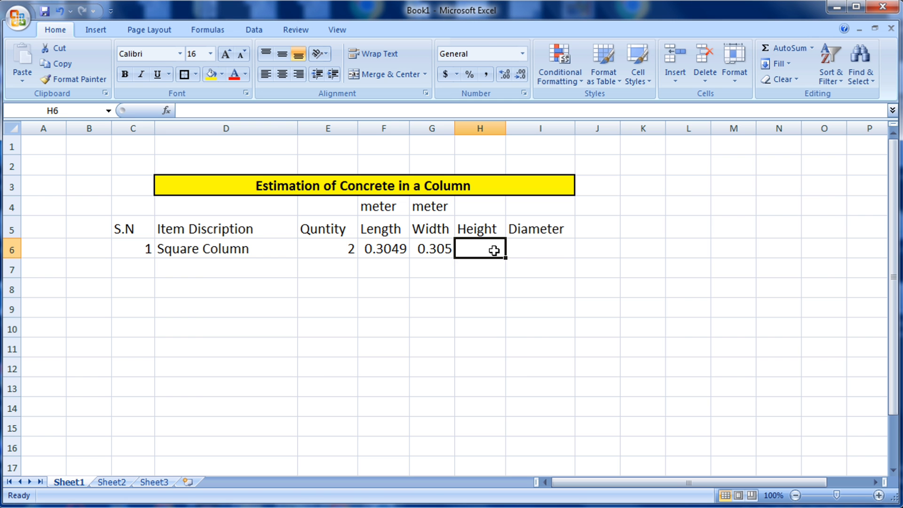
pyautogui.write('10')
pyautogui.press('BackSpace')
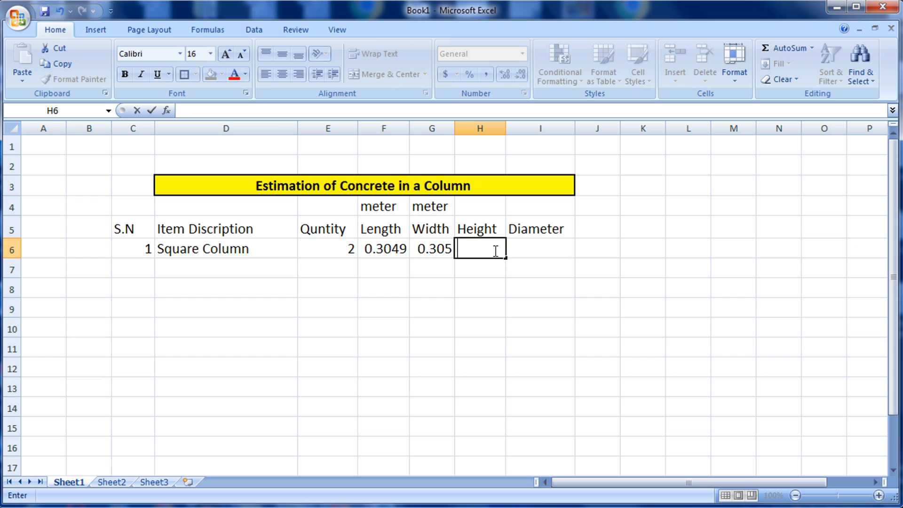
pyautogui.write('=1')
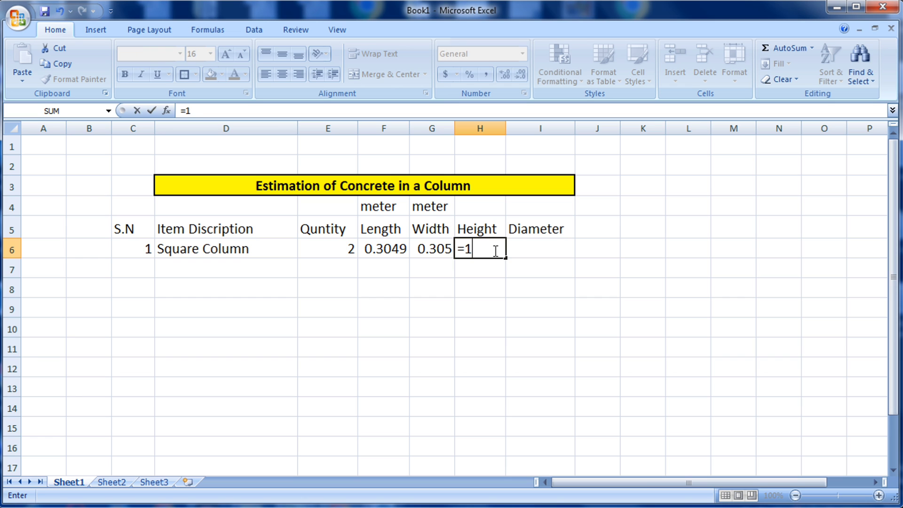
pyautogui.write('0/3.28')
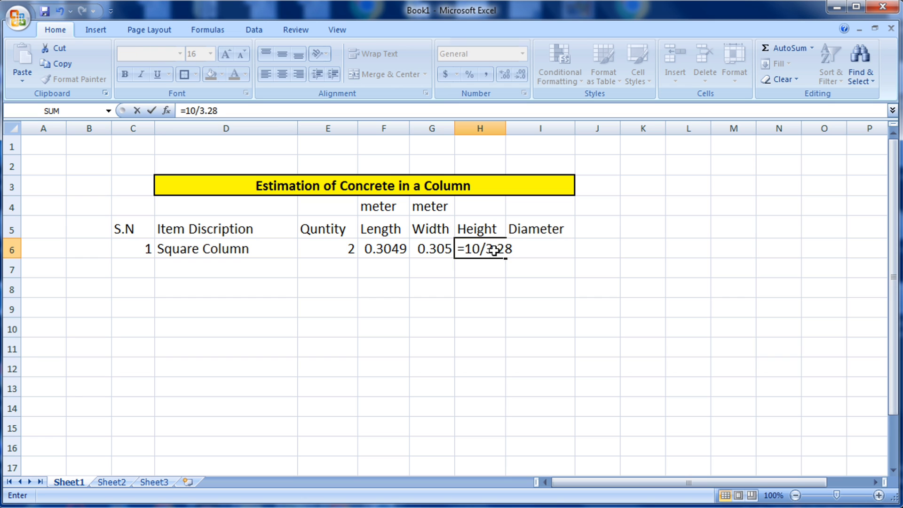
pyautogui.press('Return')
pyautogui.click(493, 250)
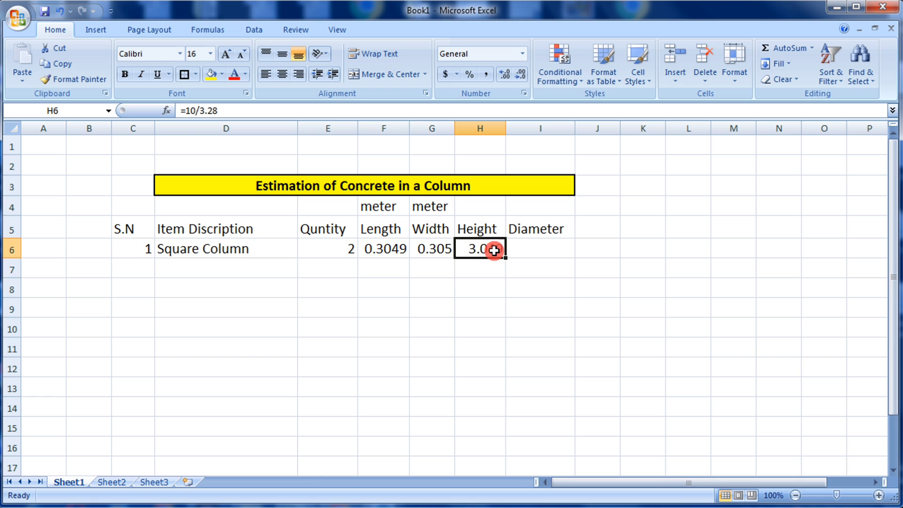
# Step: Enter the unit label "meter" above the Height heading in cell H4
pyautogui.click(482, 206)
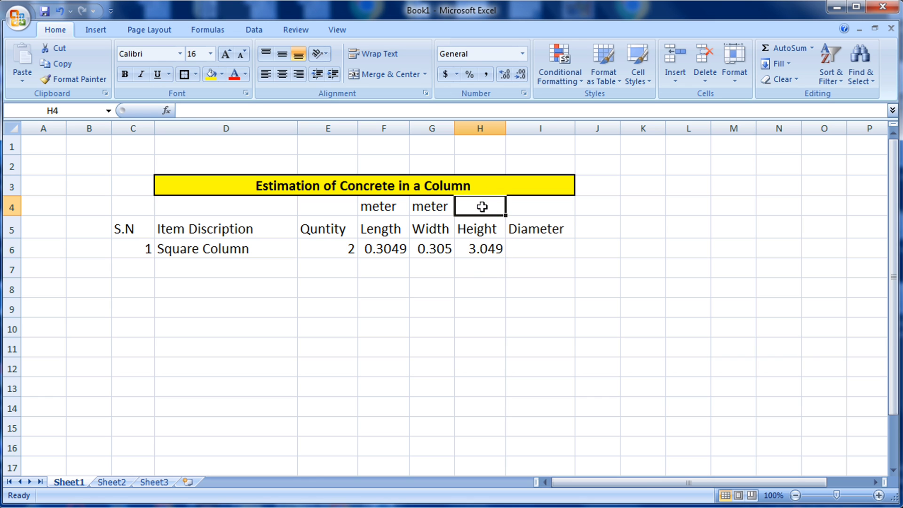
pyautogui.write('meter')
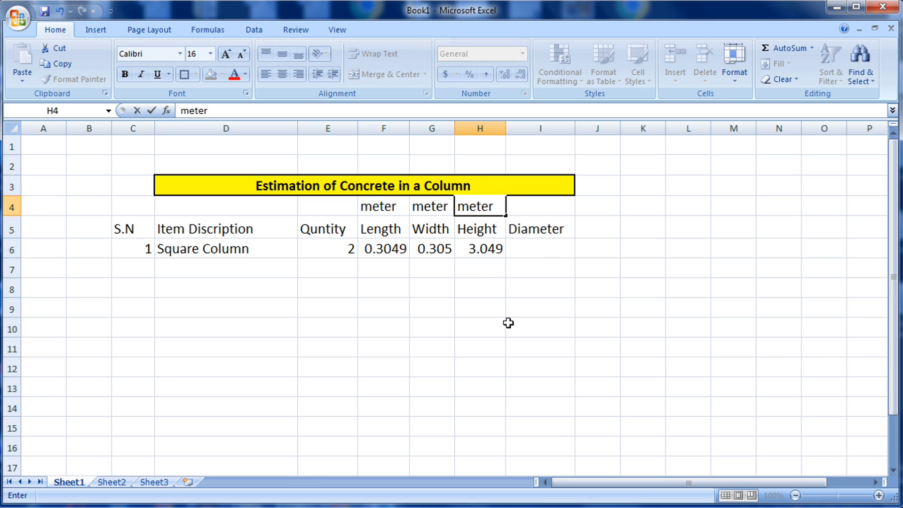
pyautogui.click(508, 323)
pyautogui.click(552, 256)
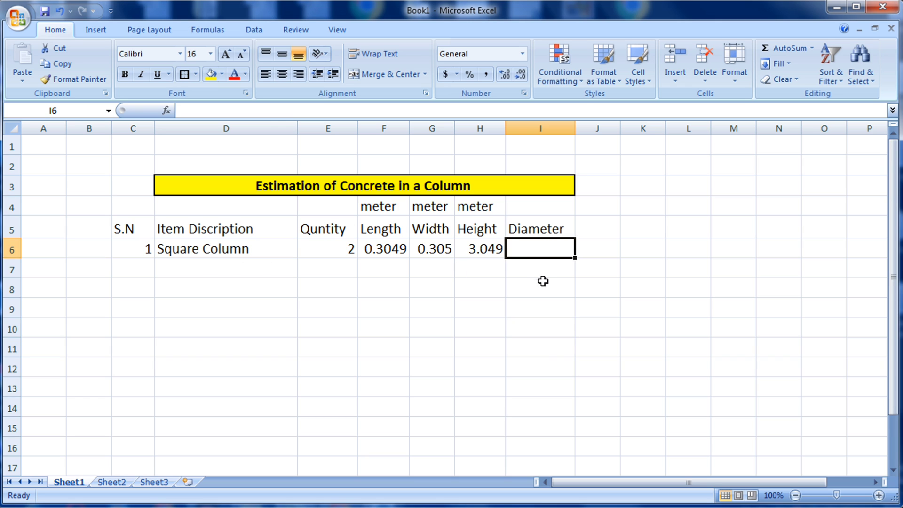
pyautogui.click(491, 311)
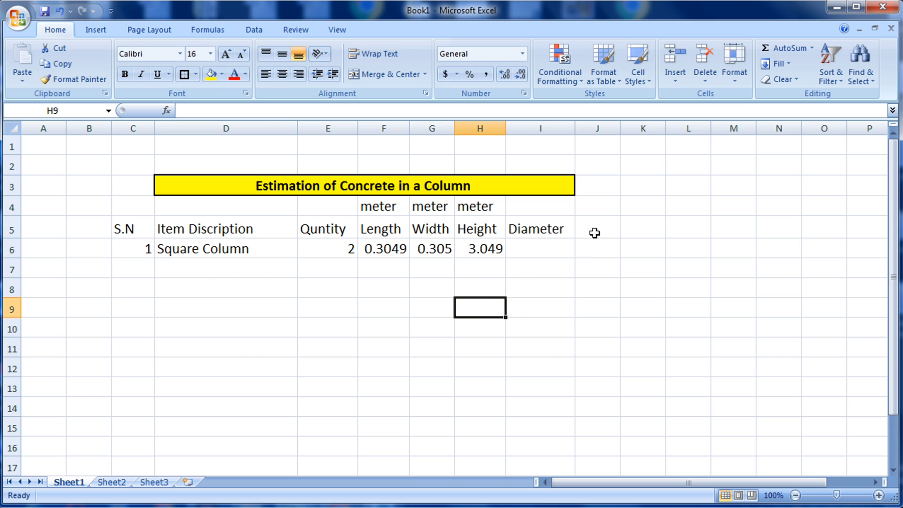
# Step: Widen column J slightly and enter the heading "Volume" in cell J5
pyautogui.click(593, 232)
pyautogui.moveTo(620, 132); pyautogui.dragTo(629, 131)
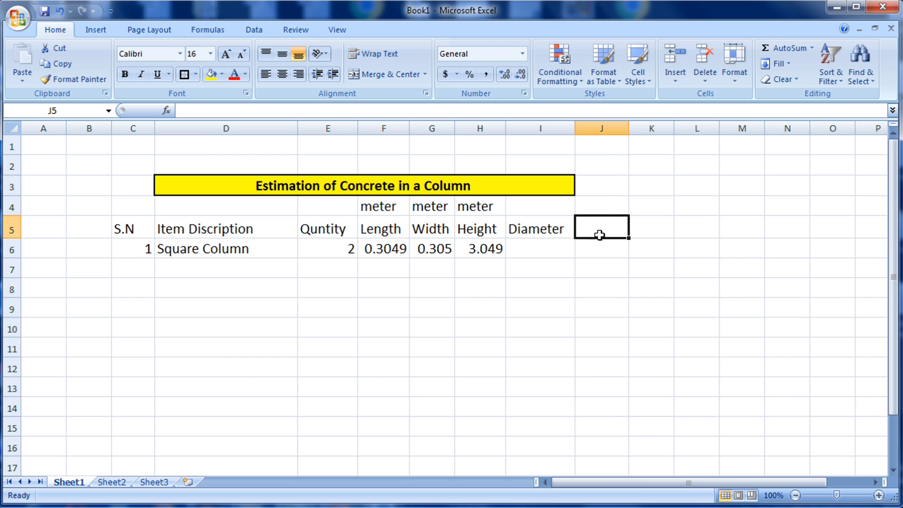
pyautogui.write('V')
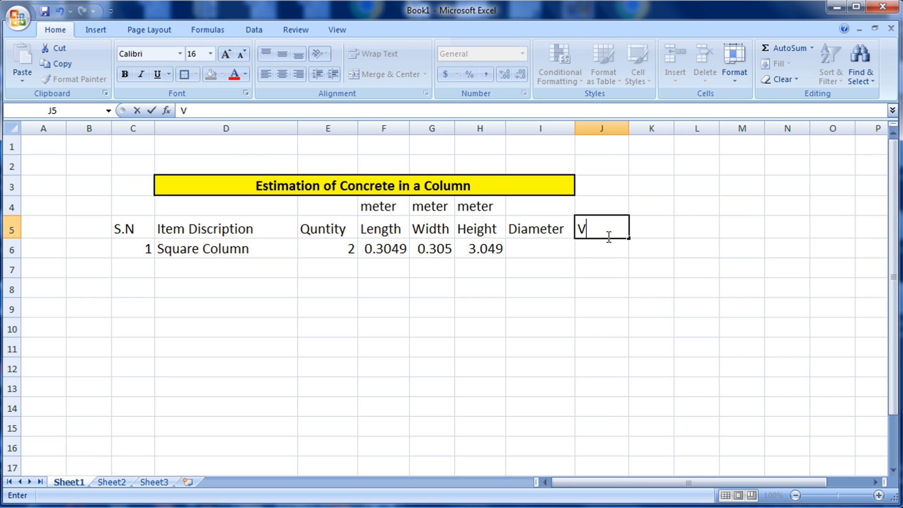
pyautogui.write('olume')
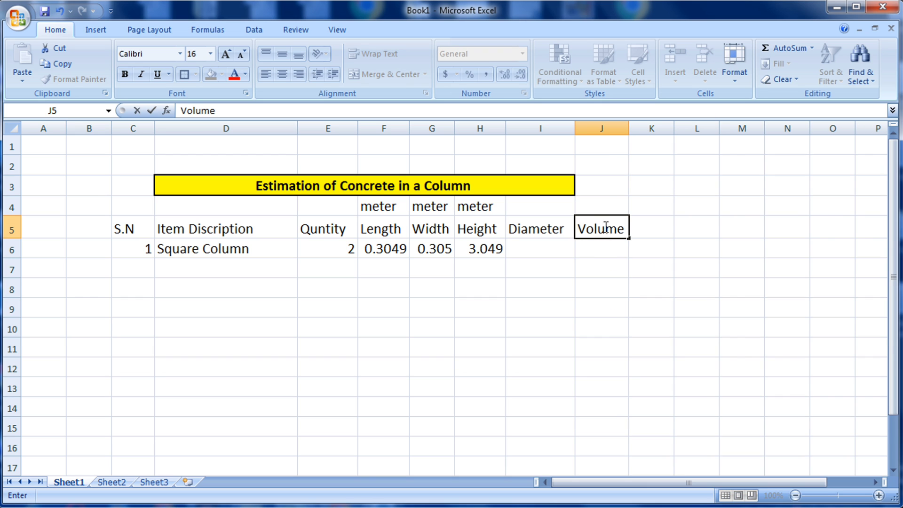
pyautogui.click(621, 212)
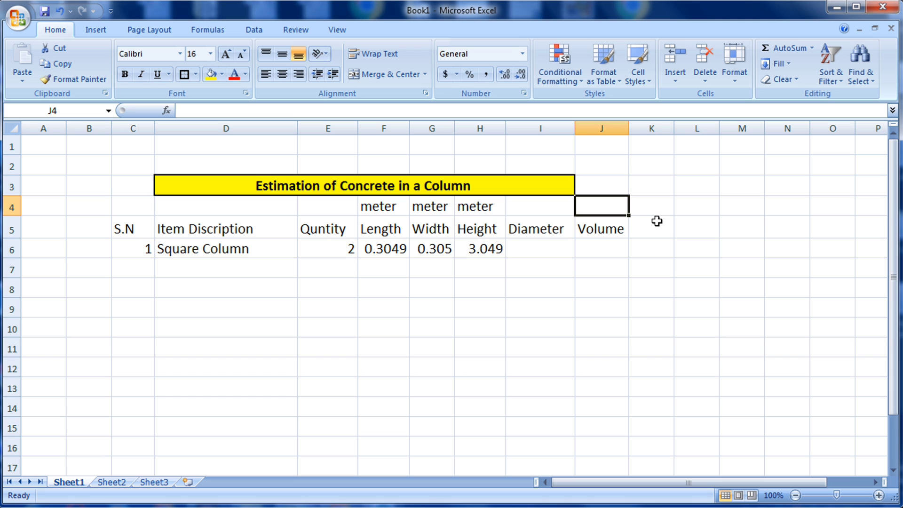
# Step: Enter the heading "Unit" in cell K5 and "m cube." in K6, widening column K to fit the text
pyautogui.click(657, 221)
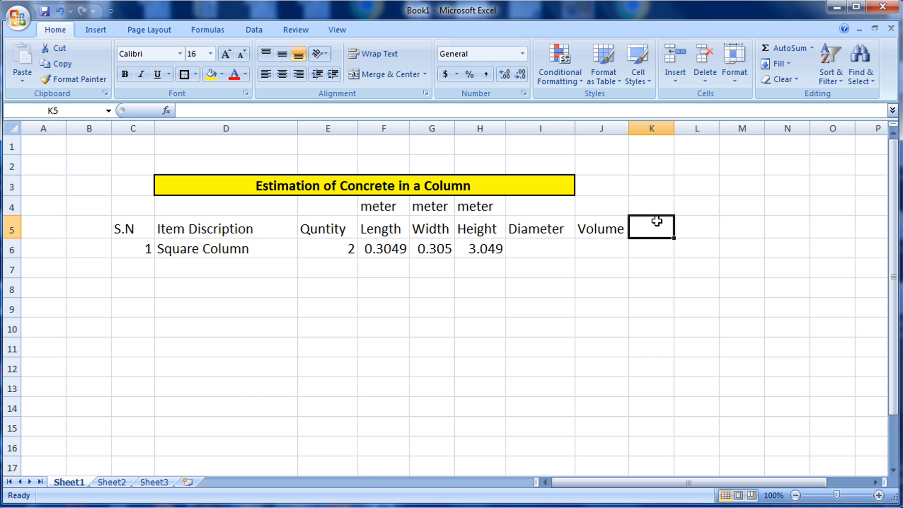
pyautogui.write('Unit')
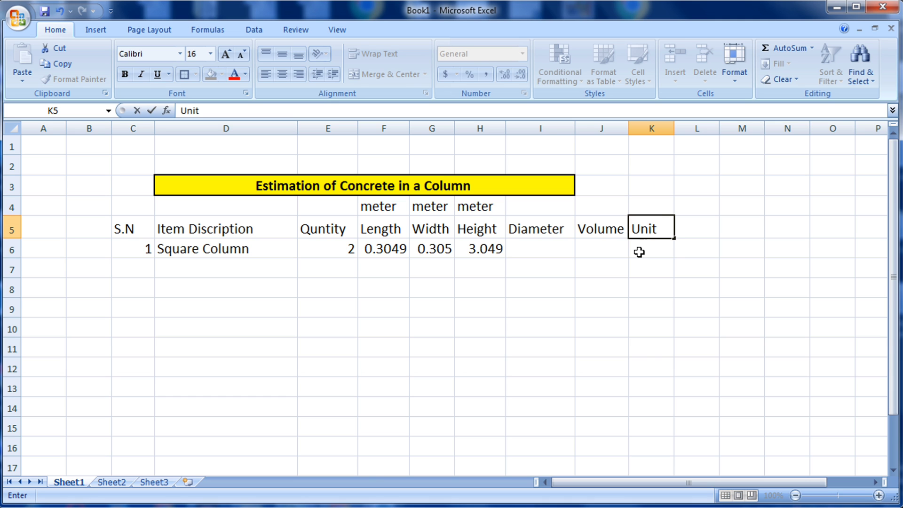
pyautogui.click(641, 251)
pyautogui.write('m c')
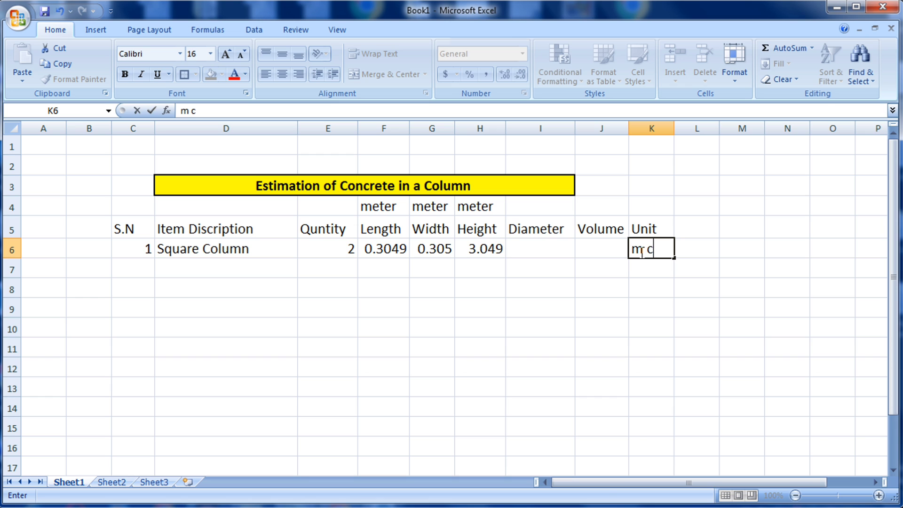
pyautogui.write('ube.')
pyautogui.click(637, 306)
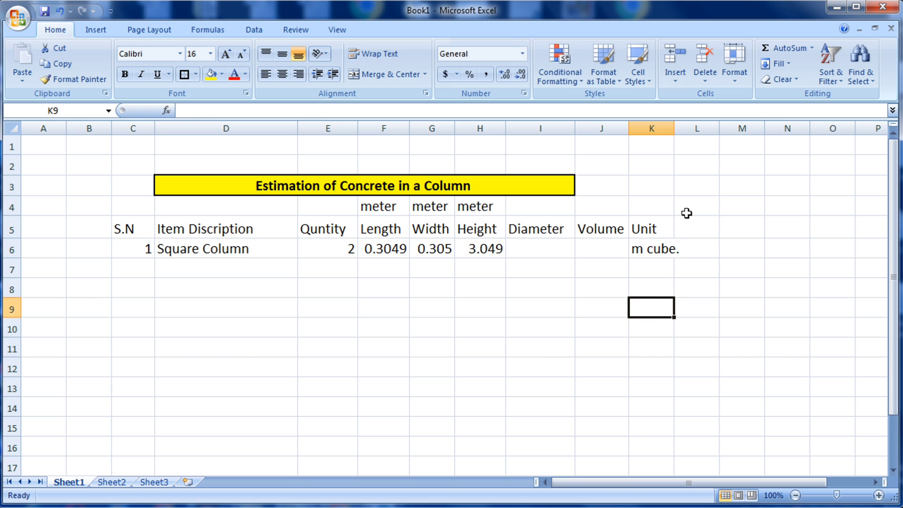
pyautogui.moveTo(674, 129); pyautogui.dragTo(686, 129)
# Step: Calculate the square column's volume in cell J6 by multiplying length, width and height with the formula =F6*G6*H6
pyautogui.click(607, 247)
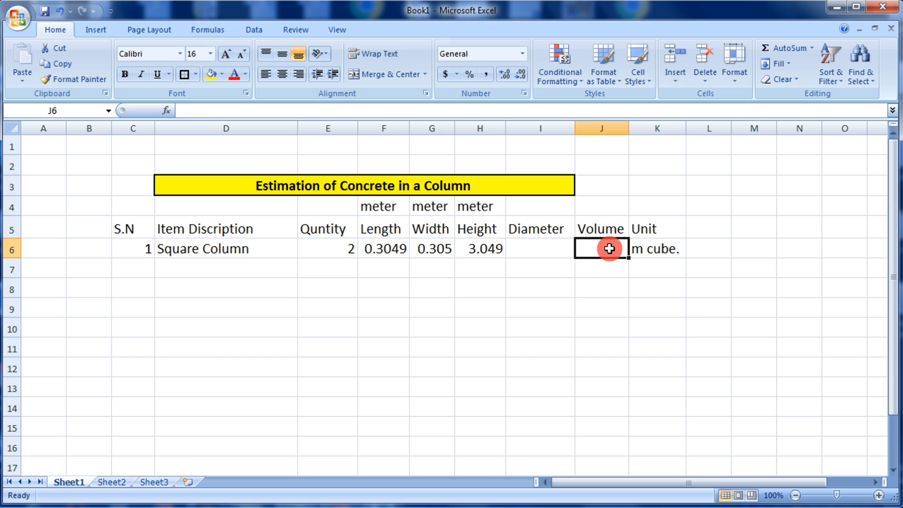
pyautogui.write('=')
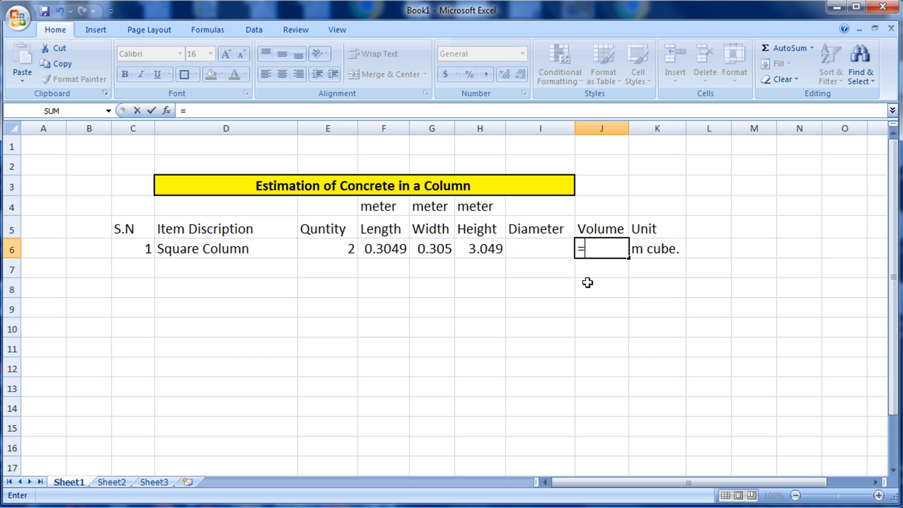
pyautogui.click(367, 251)
pyautogui.write('*')
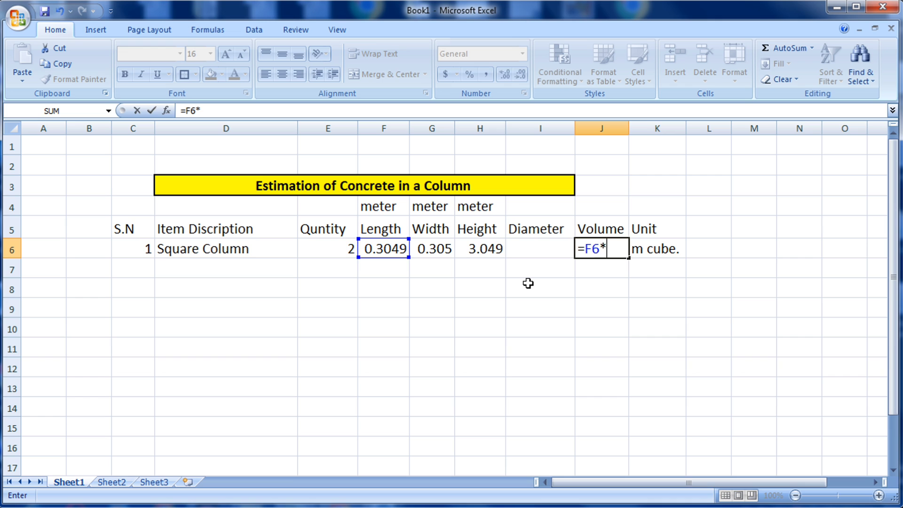
pyautogui.click(431, 241)
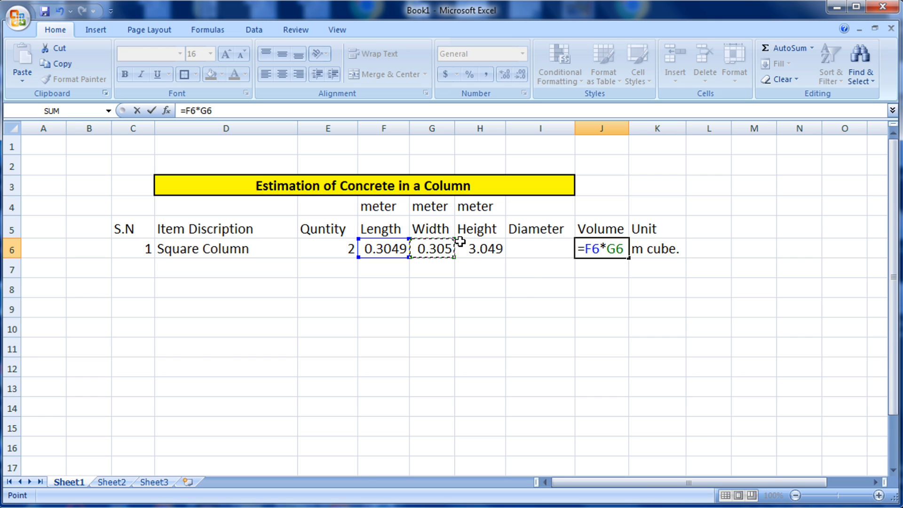
pyautogui.write('*')
pyautogui.click(480, 244)
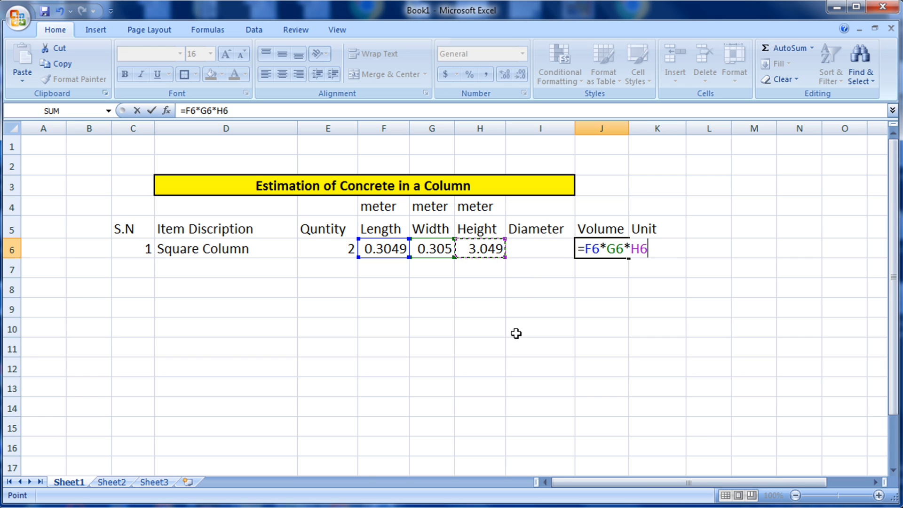
pyautogui.press('Return')
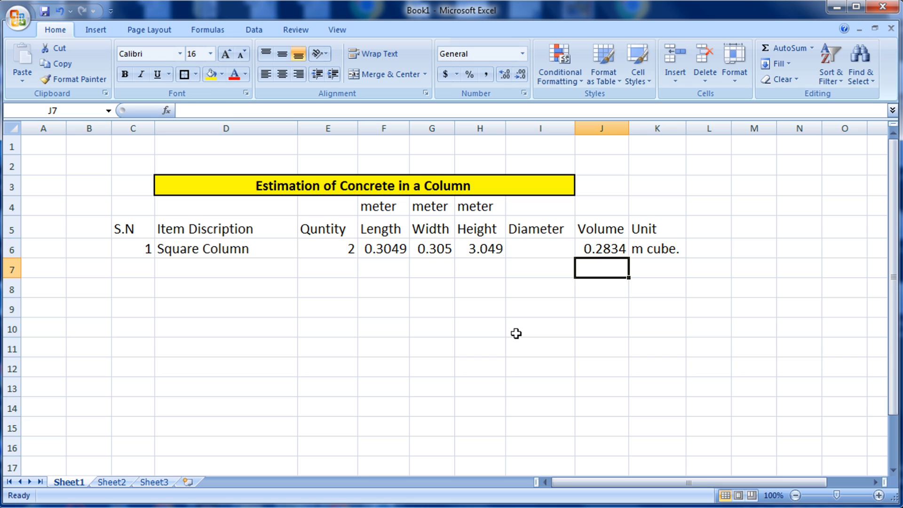
pyautogui.click(596, 249)
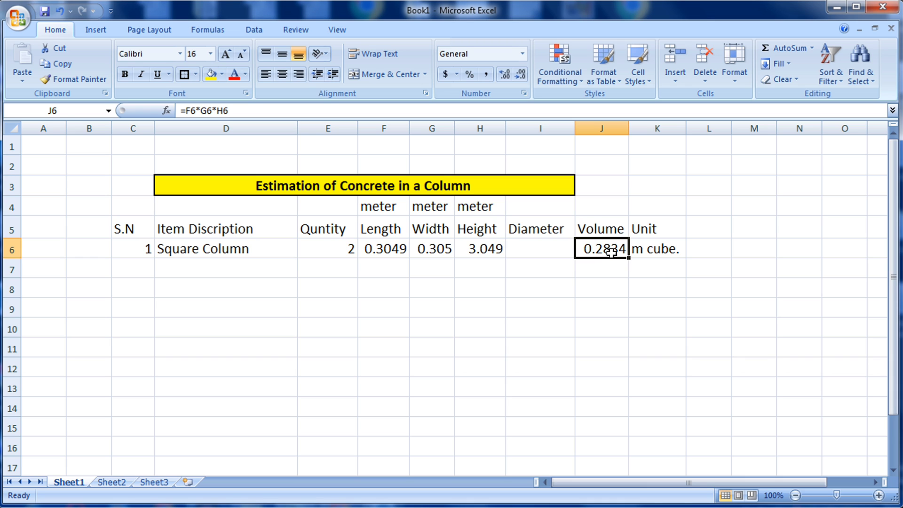
# Step: Correct the heading in cell E5 to "Quantity" and widen column E slightly to fit it
pyautogui.doubleClick(319, 229)
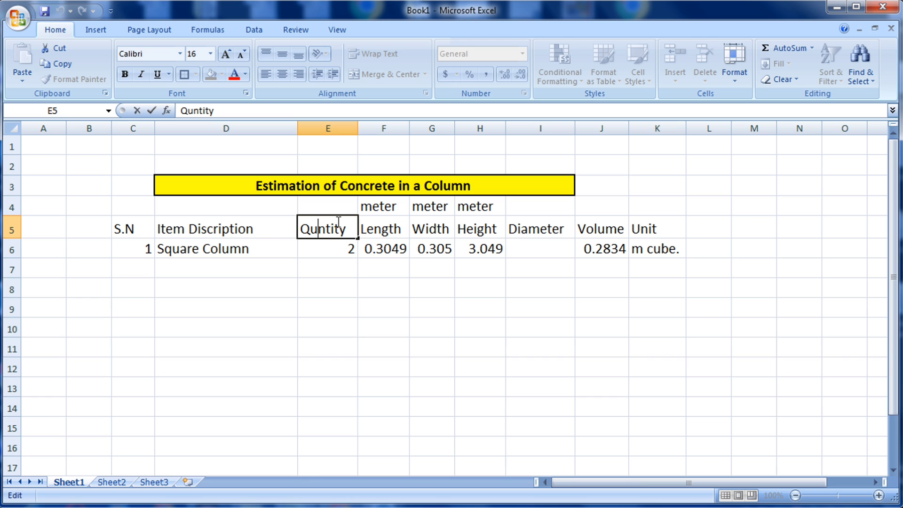
pyautogui.write('a')
pyautogui.click(332, 263)
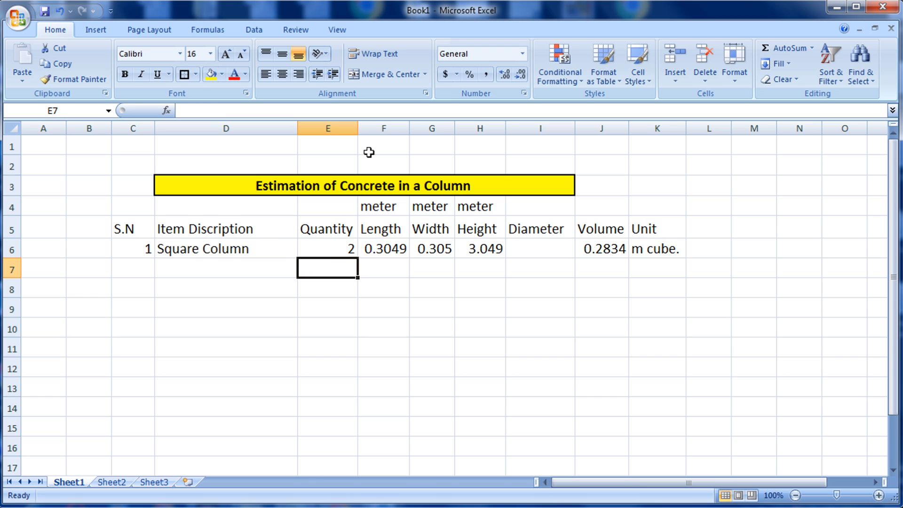
pyautogui.moveTo(360, 128); pyautogui.dragTo(364, 129)
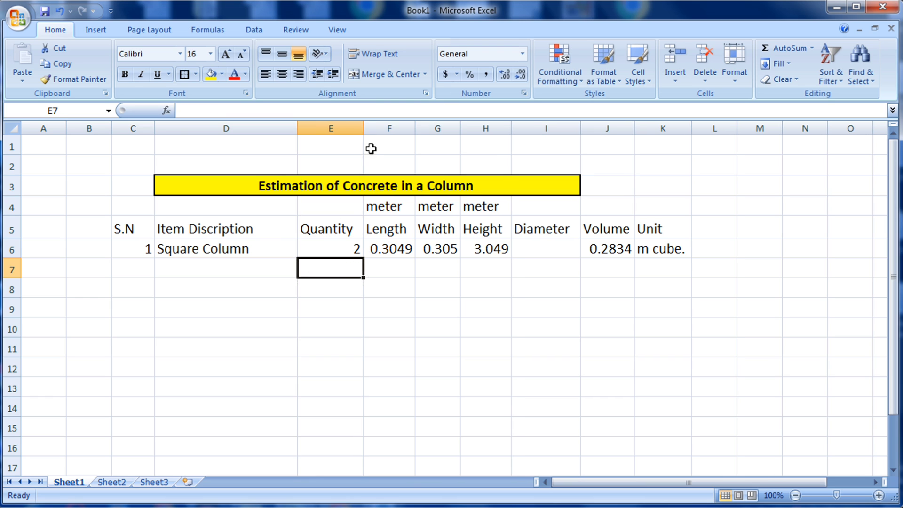
# Step: Extend the square column's volume formula in cell J6 to include the quantity, making it =F6*G6*H6*E6
pyautogui.doubleClick(607, 250)
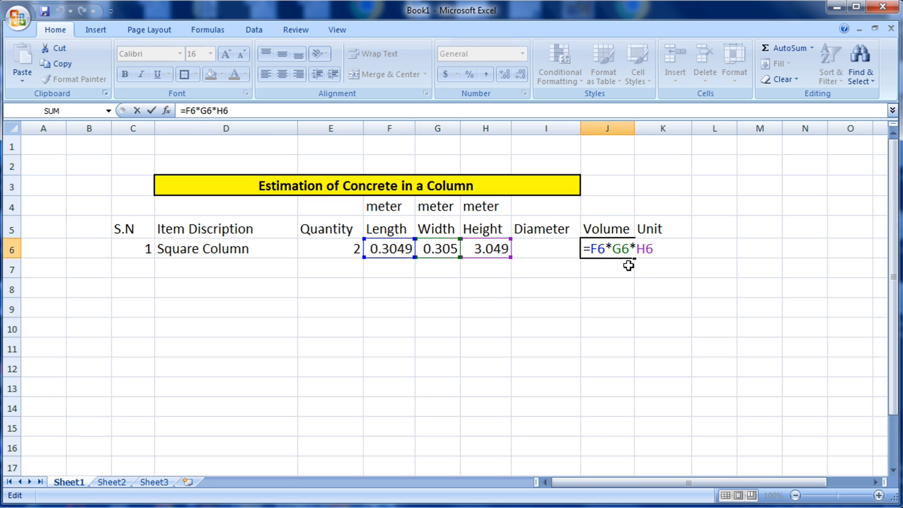
pyautogui.press('Escape')
pyautogui.click(346, 252)
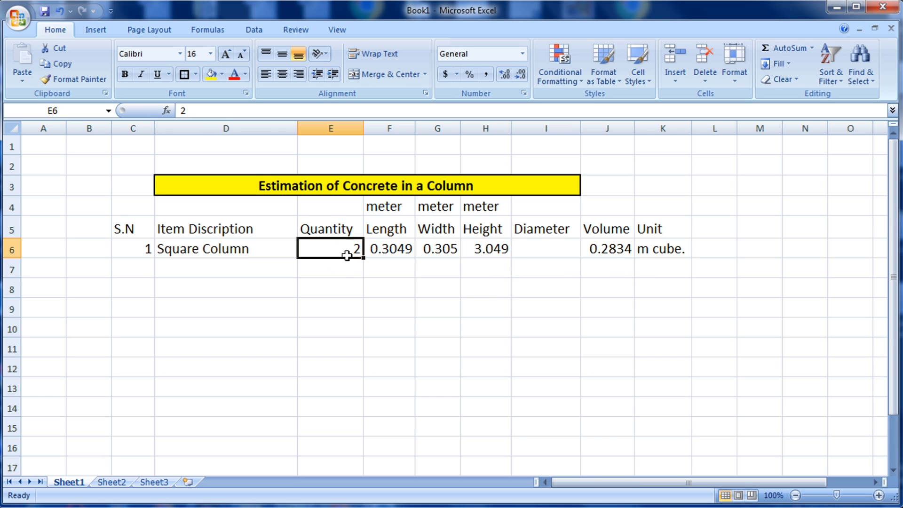
pyautogui.doubleClick(609, 250)
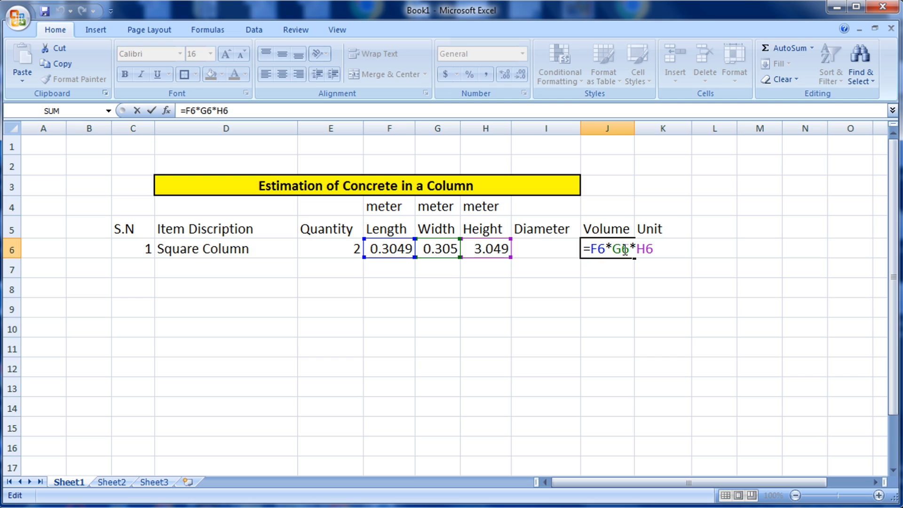
pyautogui.click(239, 113)
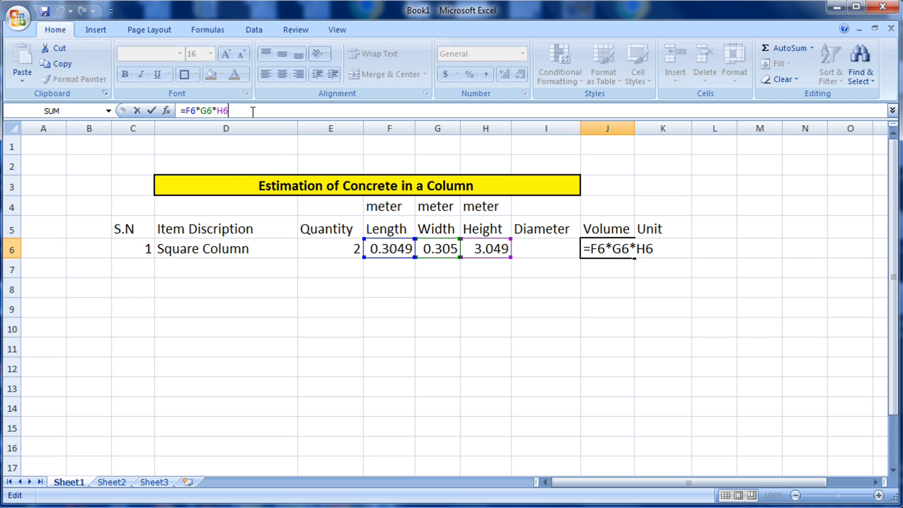
pyautogui.write('*')
pyautogui.click(357, 249)
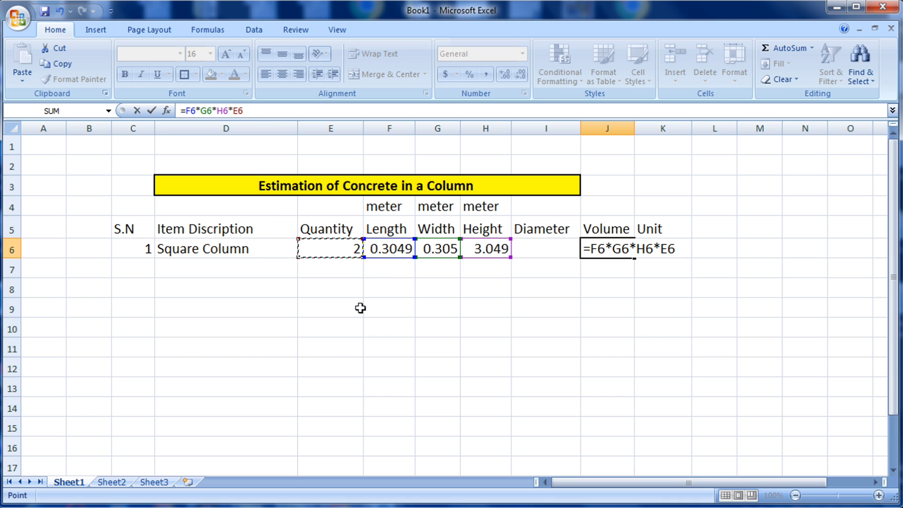
pyautogui.press('Return')
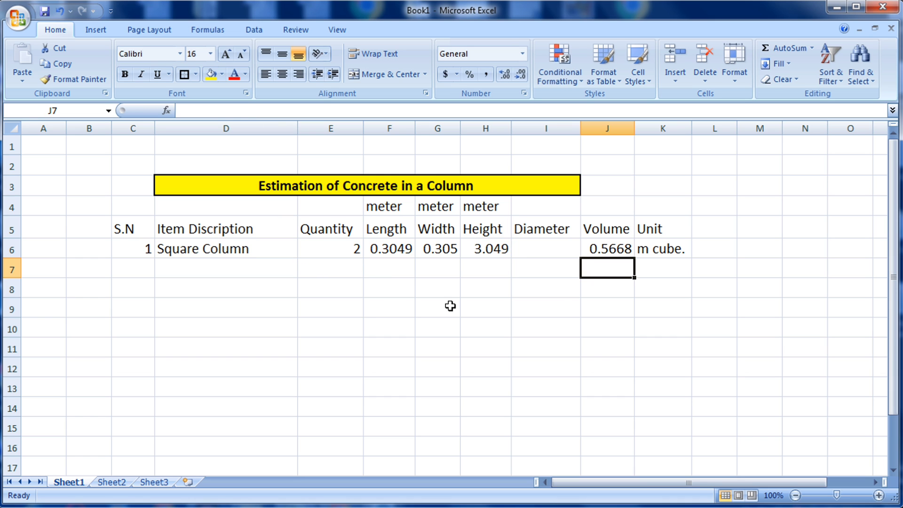
pyautogui.click(610, 250)
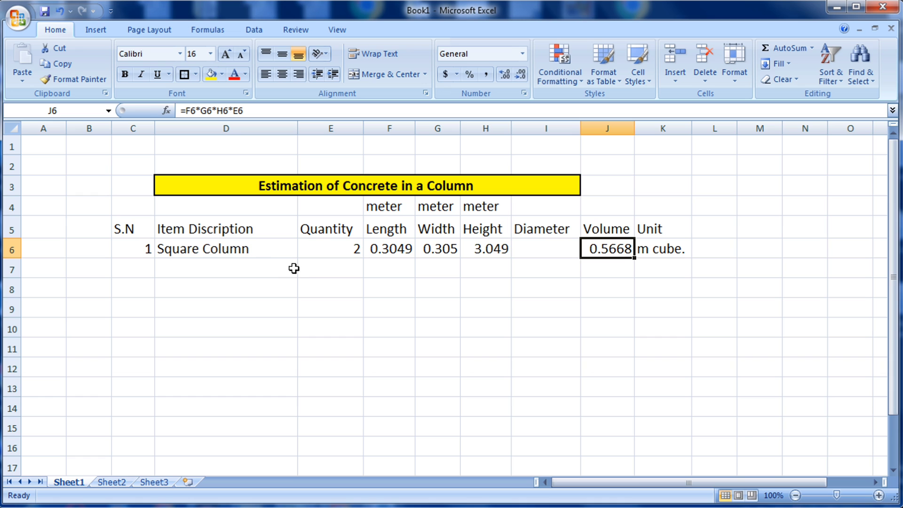
# Step: Add the second item in row 7 with serial number 2, description "Round Column" and quantity 2
pyautogui.click(146, 268)
pyautogui.write('2.')
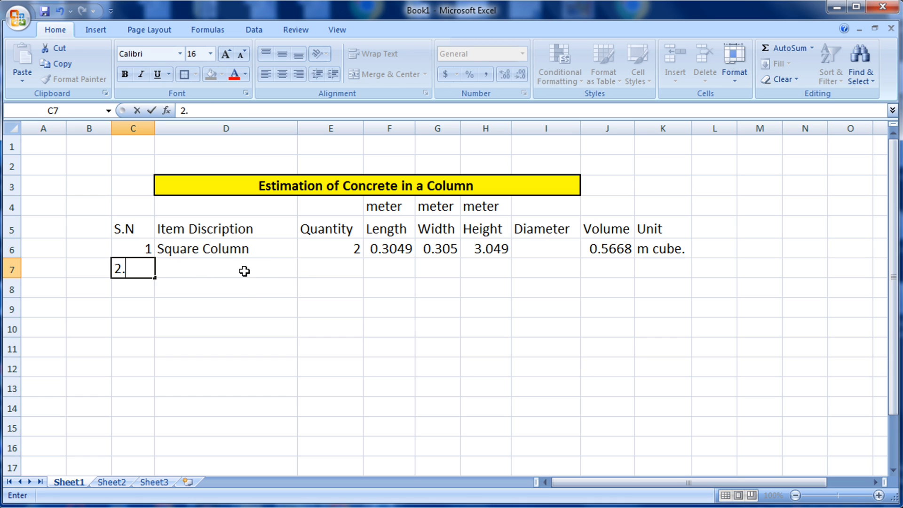
pyautogui.press('Tab')
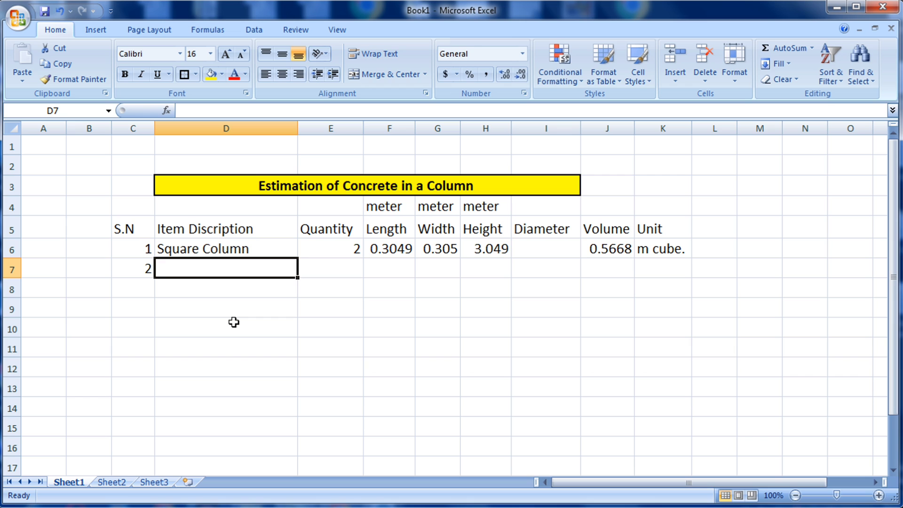
pyautogui.write('Round')
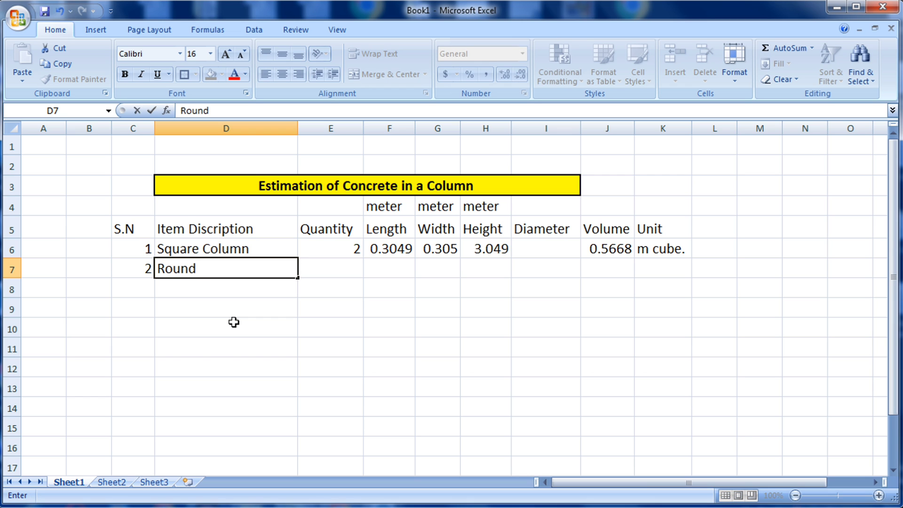
pyautogui.write(' Column')
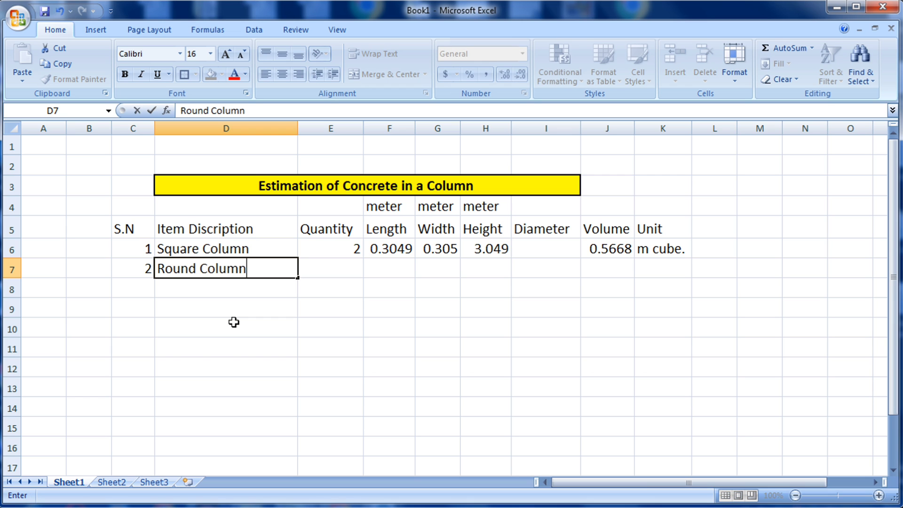
pyautogui.press('Tab')
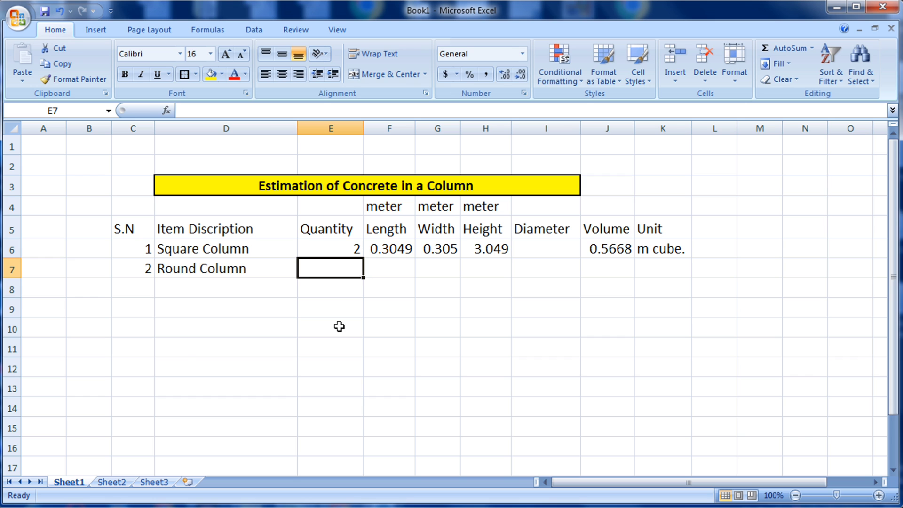
pyautogui.write('2')
pyautogui.click(408, 344)
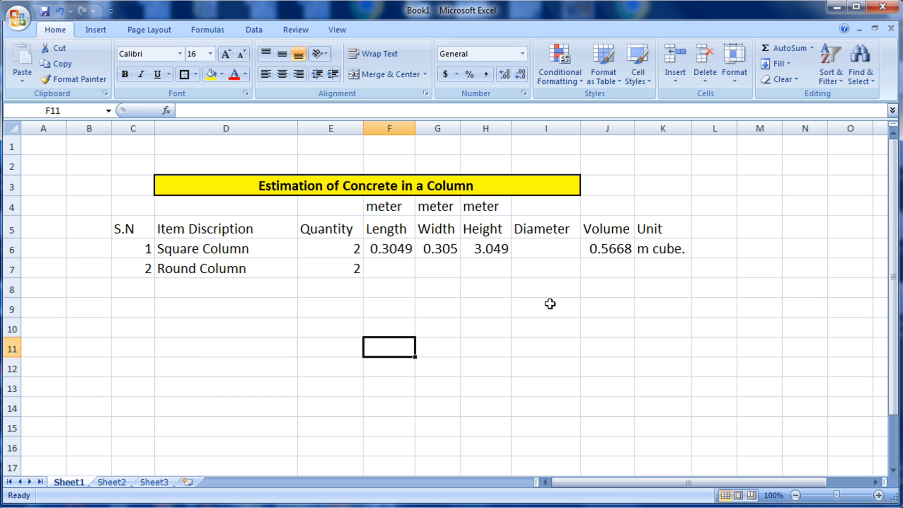
# Step: Switch to the SketchUp model, measure the diameter across the front round column's top face, and return to Excel
pyautogui.click(554, 272)
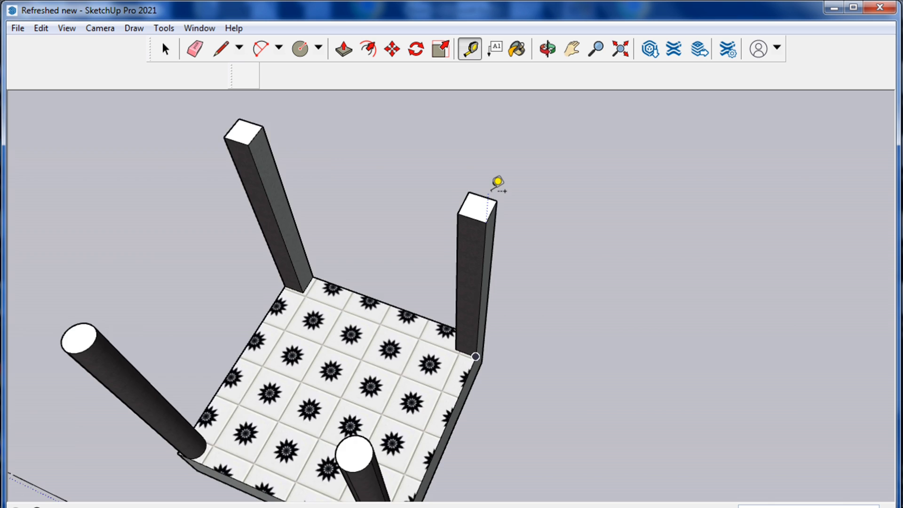
pyautogui.scroll(-3, 433, 333)
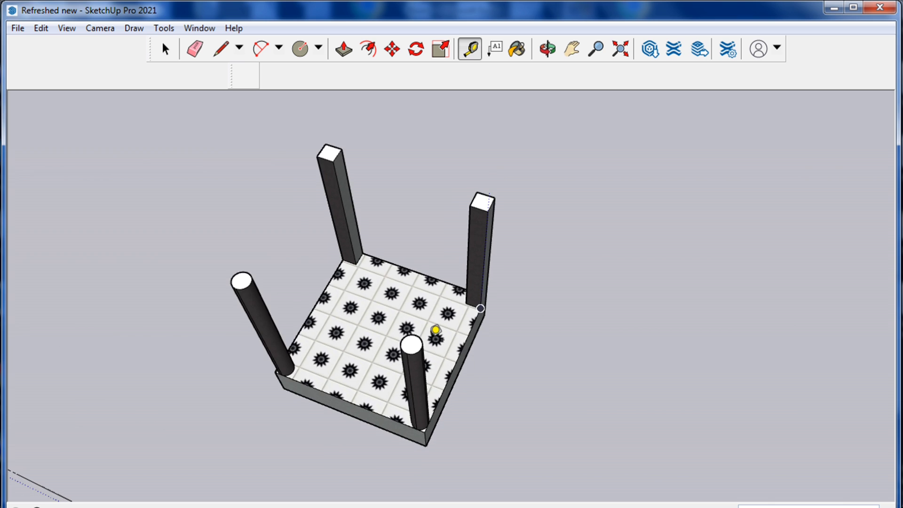
pyautogui.scroll(5, 423, 329)
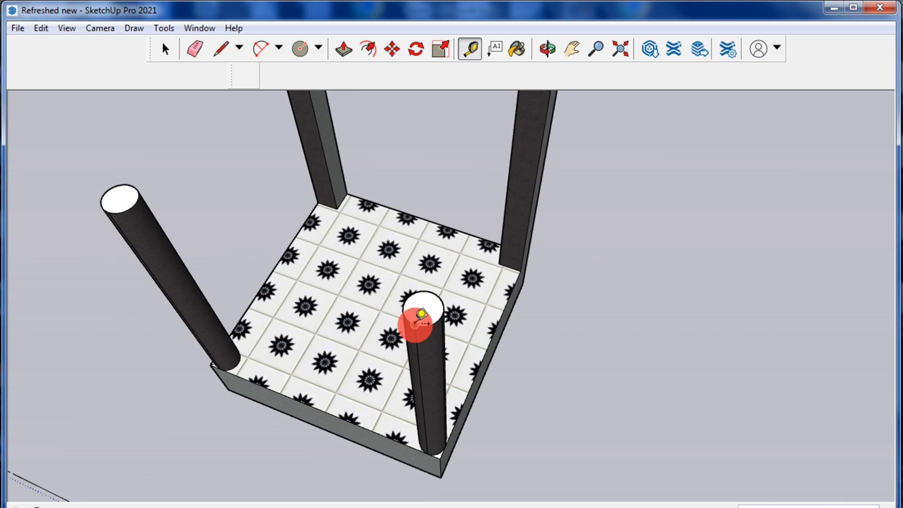
pyautogui.click(414, 324)
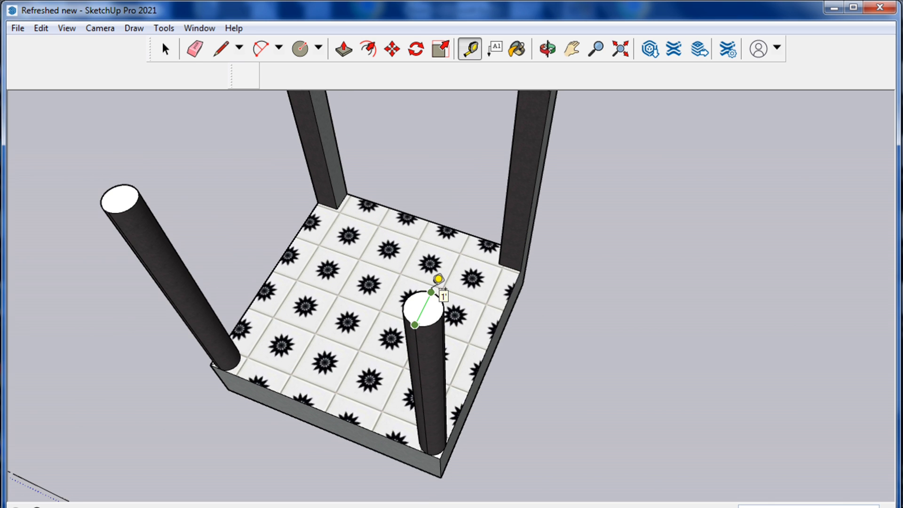
pyautogui.click(834, 7)
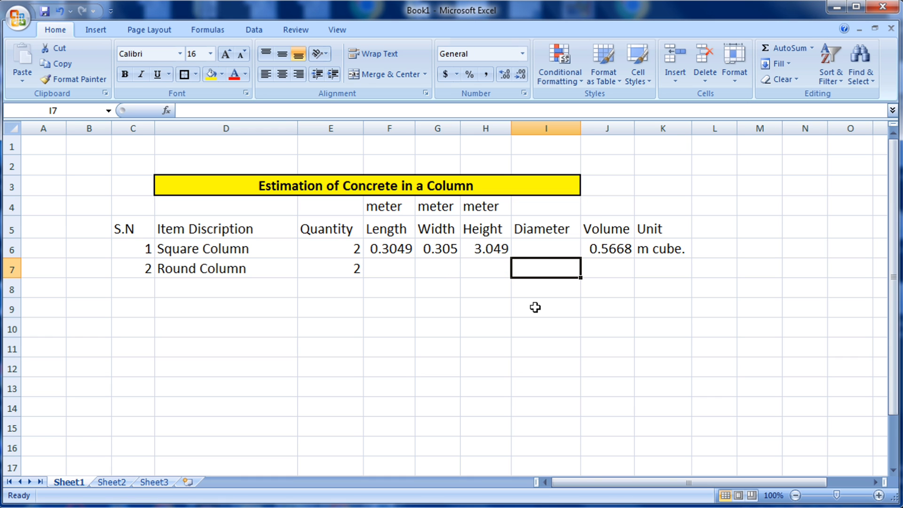
# Step: Enter the round column's diameter in cell I7, converting 1 foot to metres with the formula =1/3.28
pyautogui.write('=')
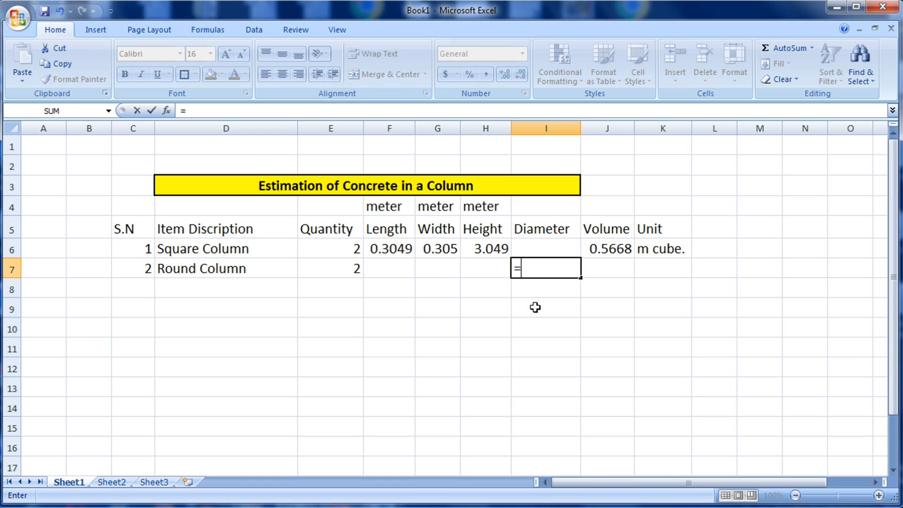
pyautogui.write('1/3.28')
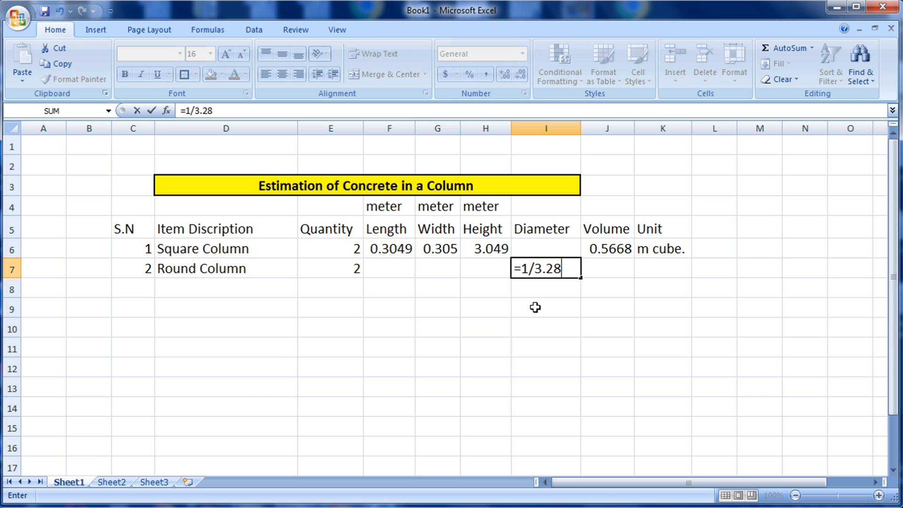
pyautogui.press('Return')
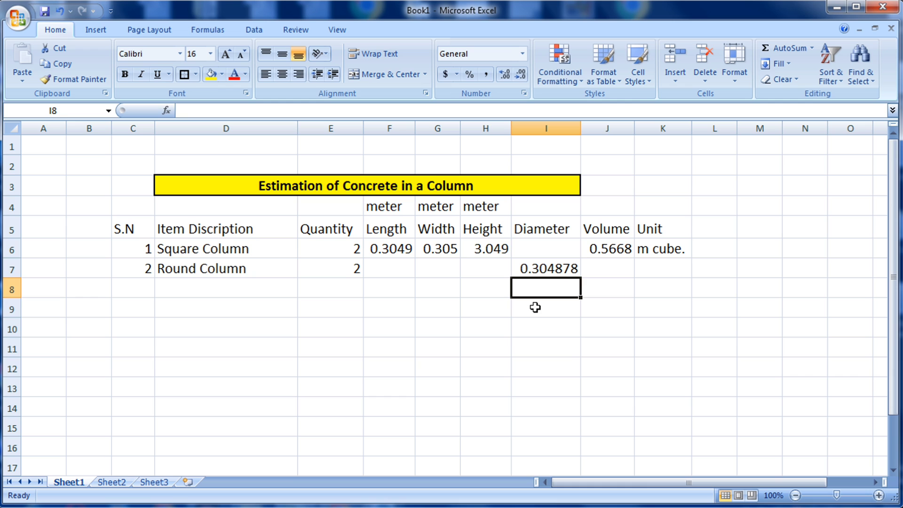
# Step: Format the round column's diameter in cell I7 to show four decimal places
pyautogui.click(553, 269)
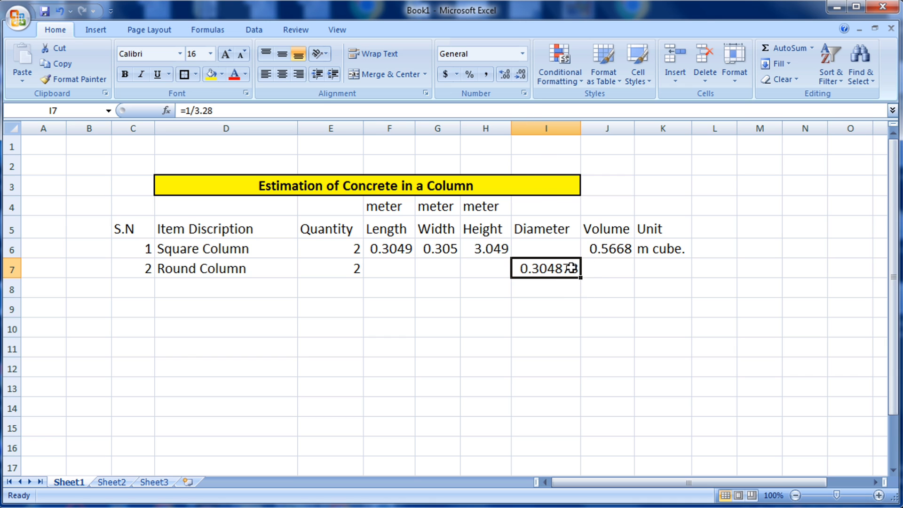
pyautogui.click(518, 79)
pyautogui.click(519, 79)
pyautogui.click(518, 79)
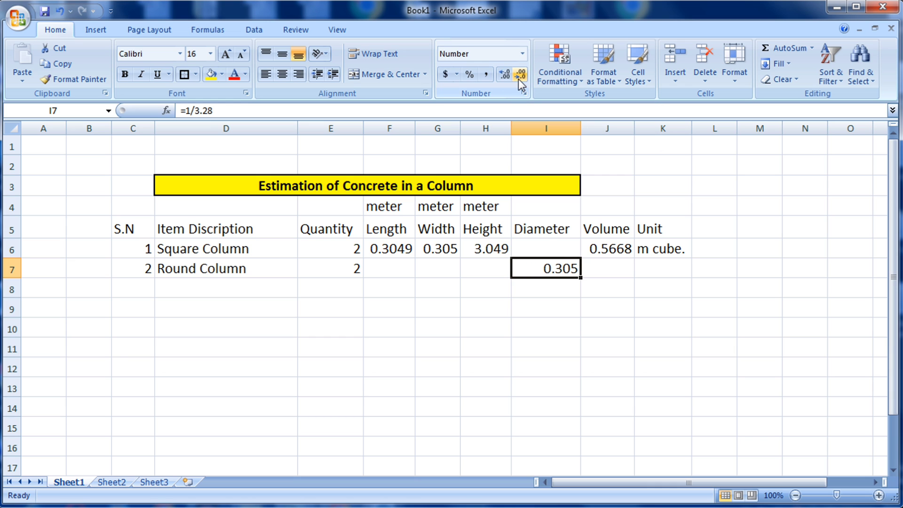
pyautogui.click(506, 78)
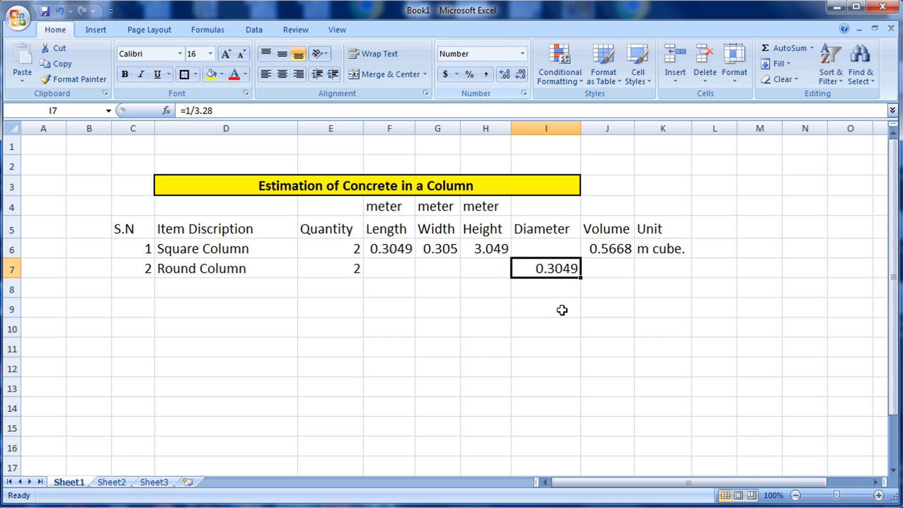
pyautogui.click(567, 288)
pyautogui.click(557, 272)
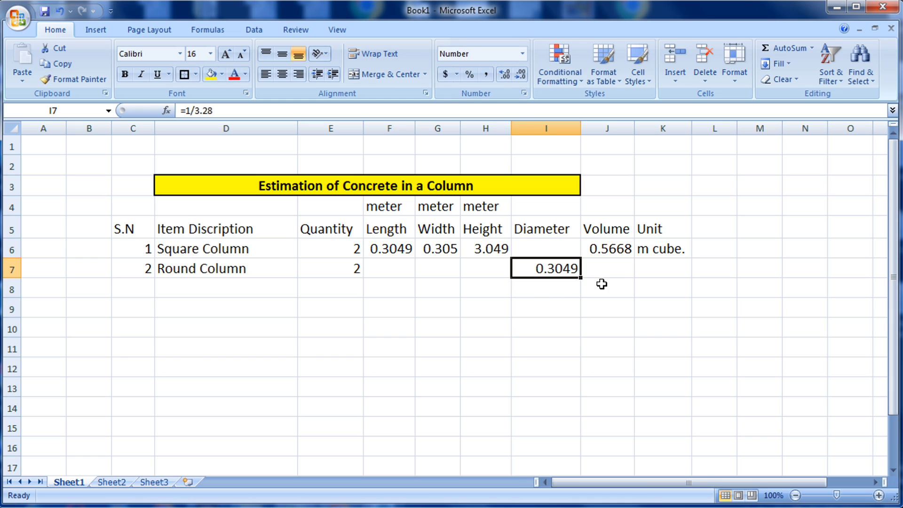
# Step: Switch to the SketchUp model, check the front round column's height from its base, and return to Excel
pyautogui.click(611, 270)
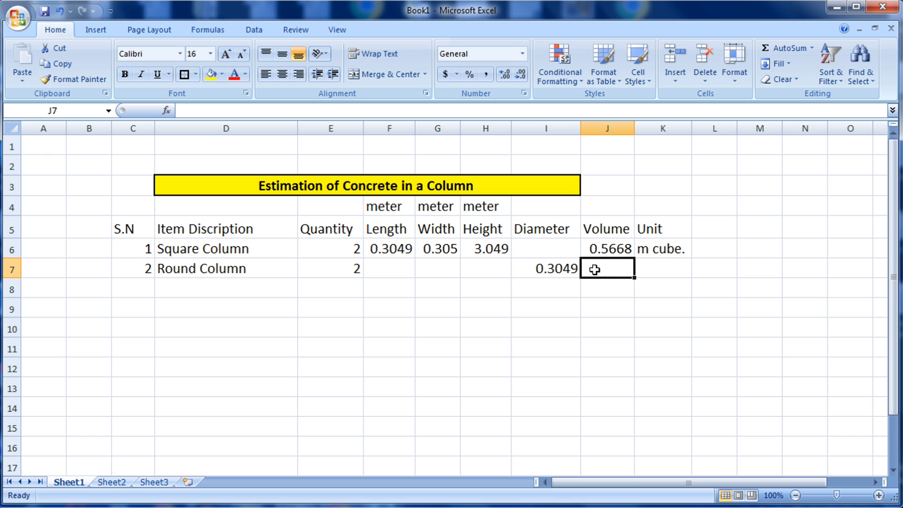
pyautogui.click(484, 265)
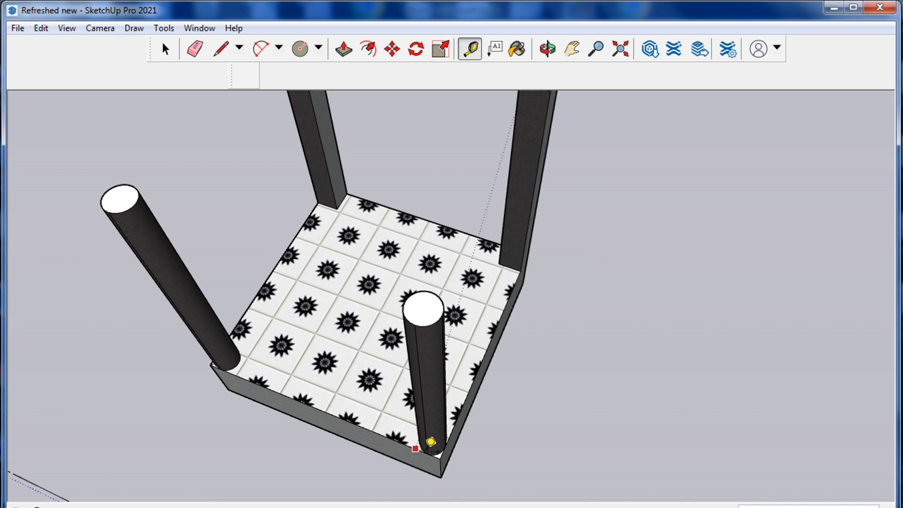
pyautogui.click(431, 454)
pyautogui.click(833, 8)
# Step: Enter the round column's height in cell H7, converting 10 feet to metres with the formula =10/3.28
pyautogui.write('1')
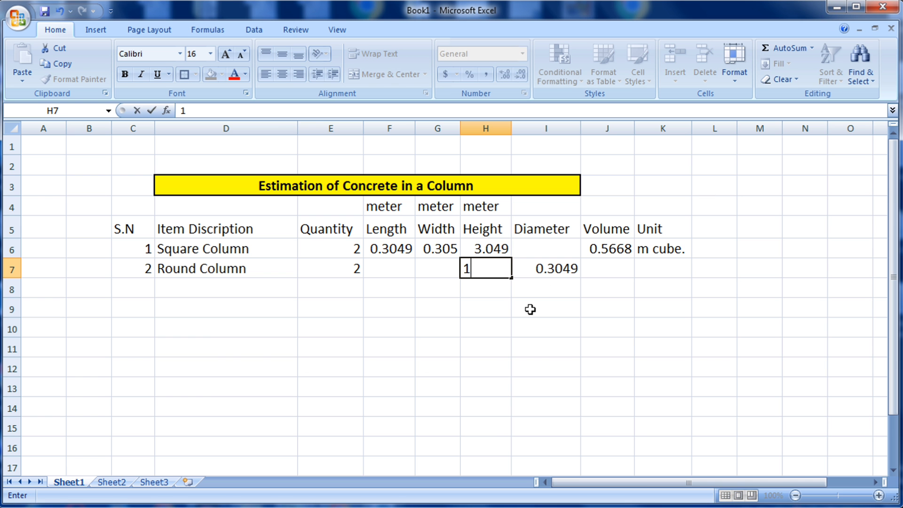
pyautogui.write('=')
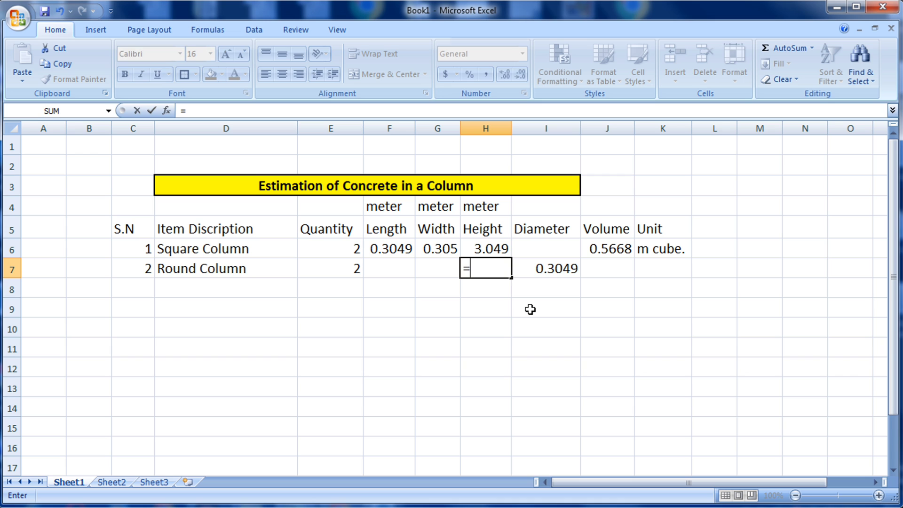
pyautogui.write('10/3.28')
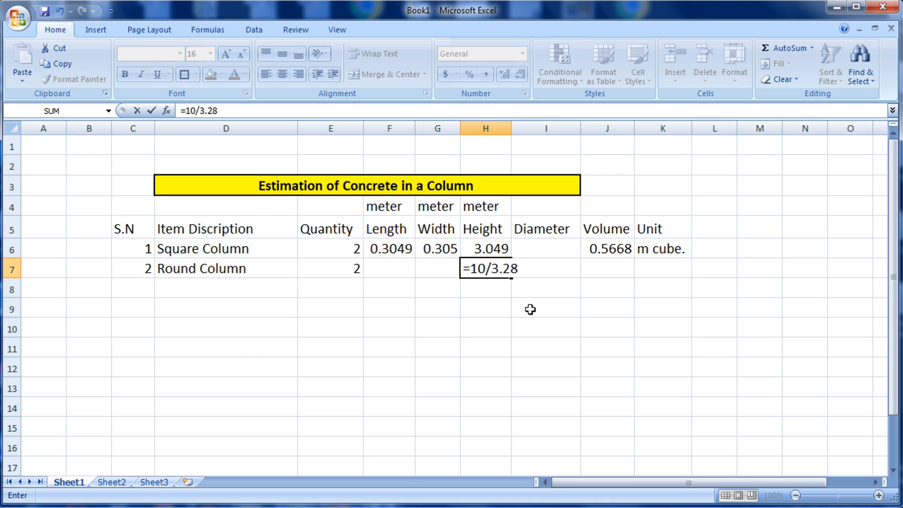
pyautogui.press('Return')
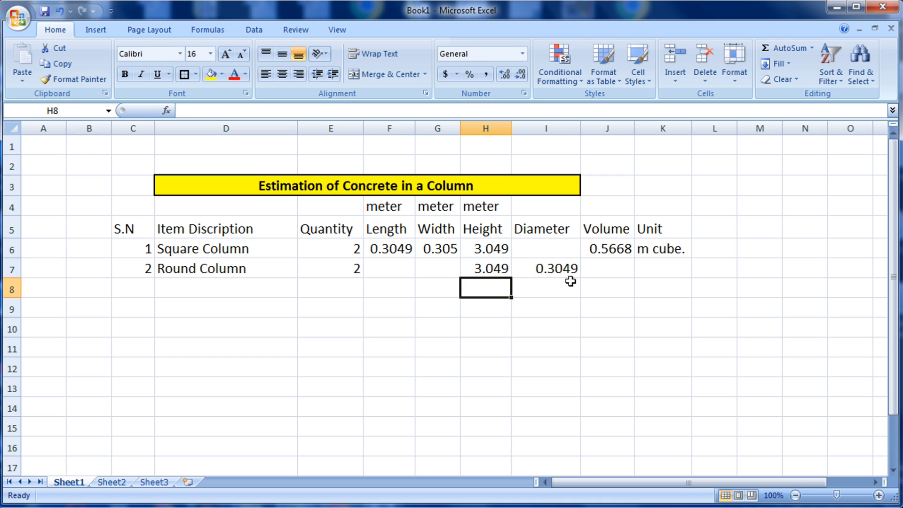
pyautogui.click(535, 274)
pyautogui.click(479, 274)
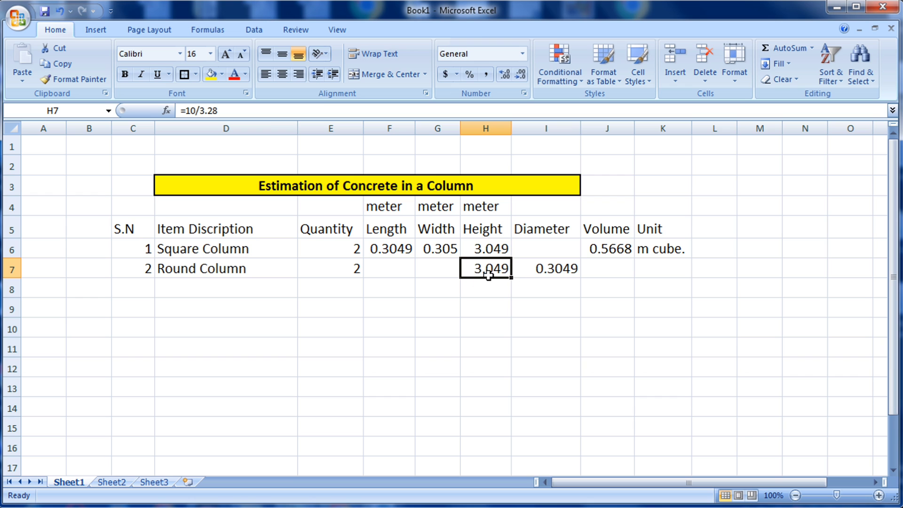
# Step: Enter the round column's volume formula =3.14*I7*I7/4*H7 in cell J7
pyautogui.click(543, 271)
pyautogui.click(609, 269)
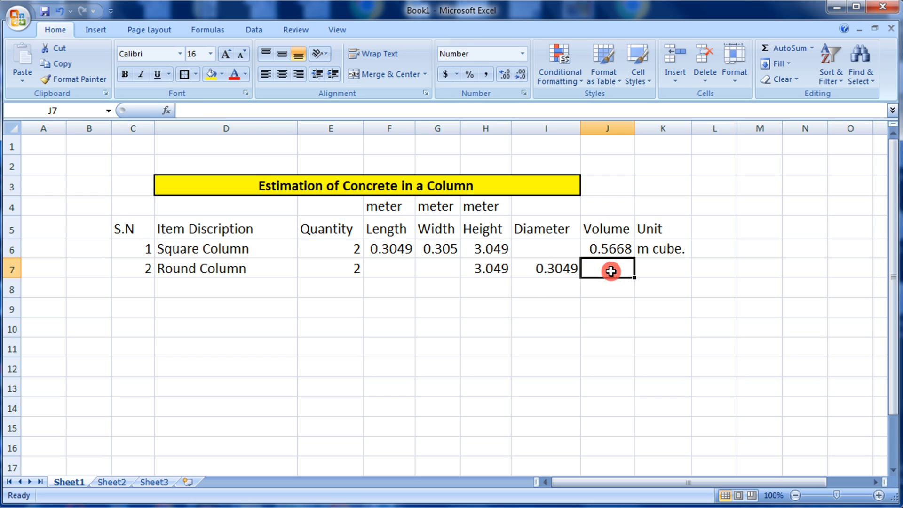
pyautogui.write('=')
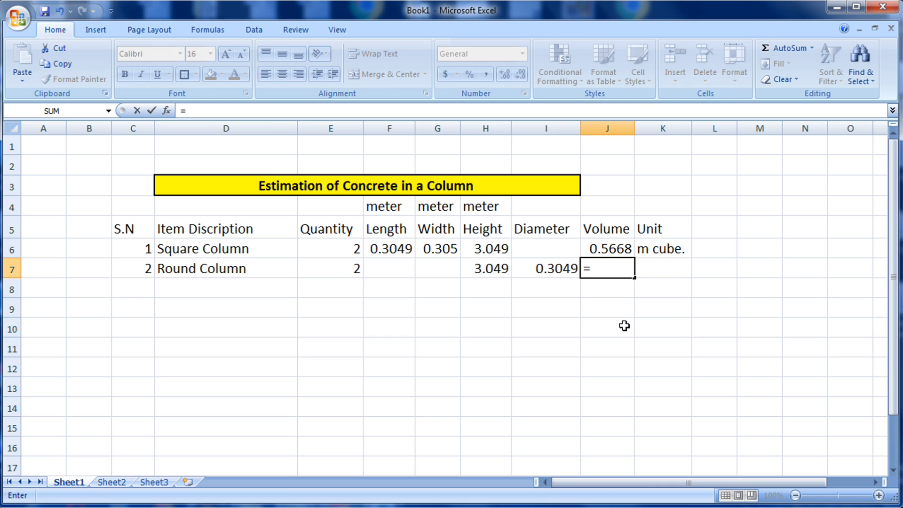
pyautogui.write('3.14*')
pyautogui.click(559, 269)
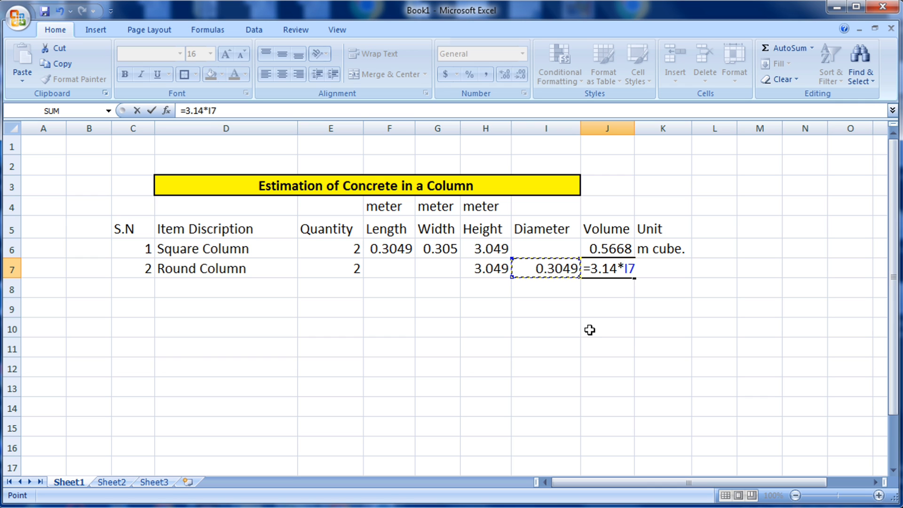
pyautogui.write('*')
pyautogui.click(557, 269)
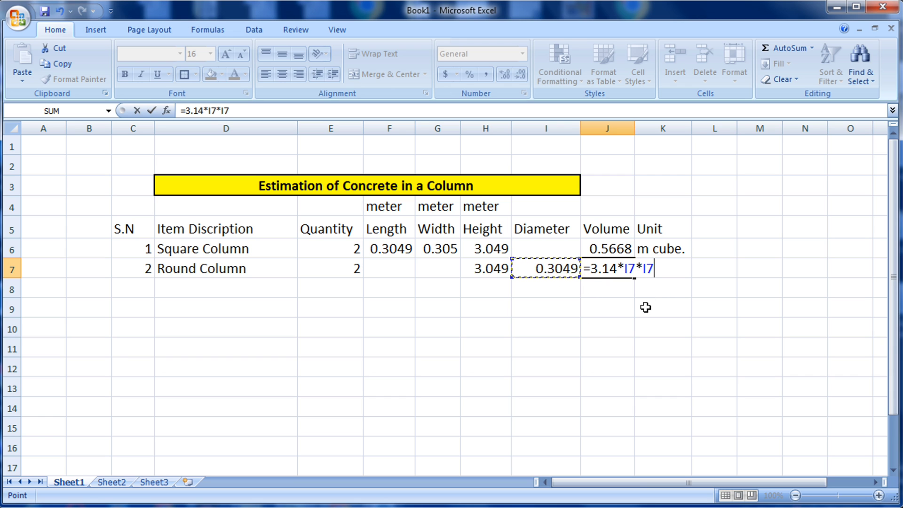
pyautogui.write('/4*')
pyautogui.click(504, 267)
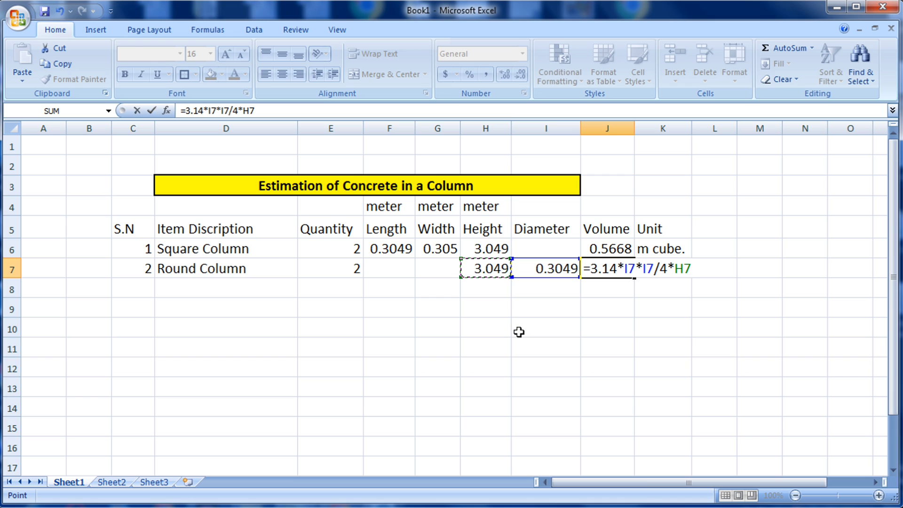
pyautogui.press('Return')
pyautogui.click(632, 267)
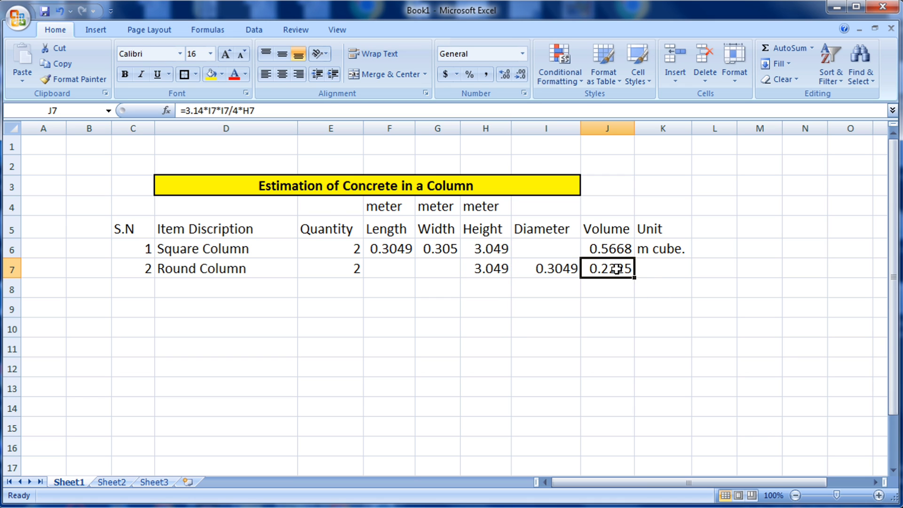
pyautogui.click(615, 326)
# Step: Multiply the round column's volume in J7 by its quantity, changing the formula to =(3.14*I7*I7/4*H7)*E7
pyautogui.doubleClick(616, 270)
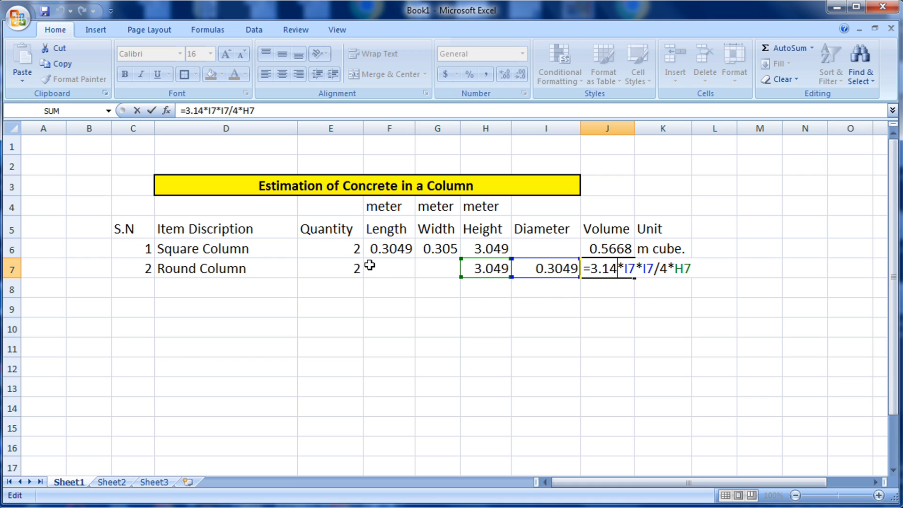
pyautogui.click(253, 113)
pyautogui.write(')')
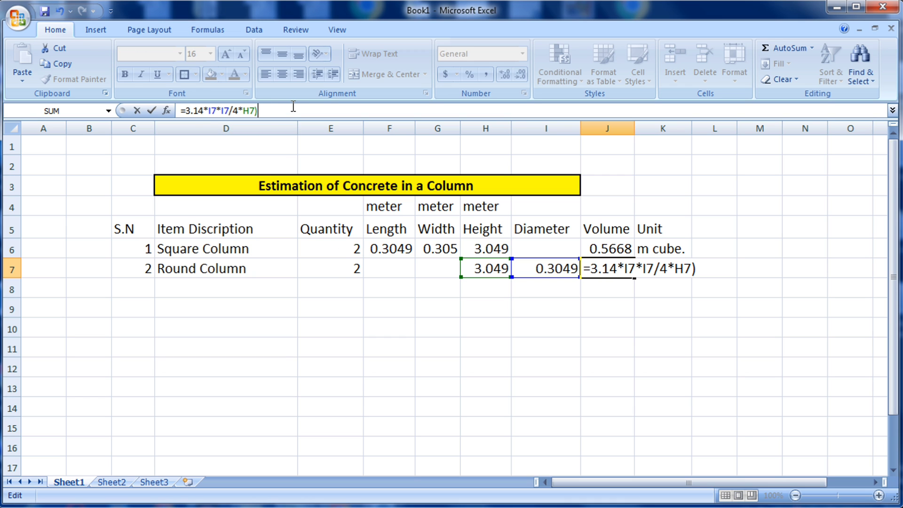
pyautogui.click(188, 110)
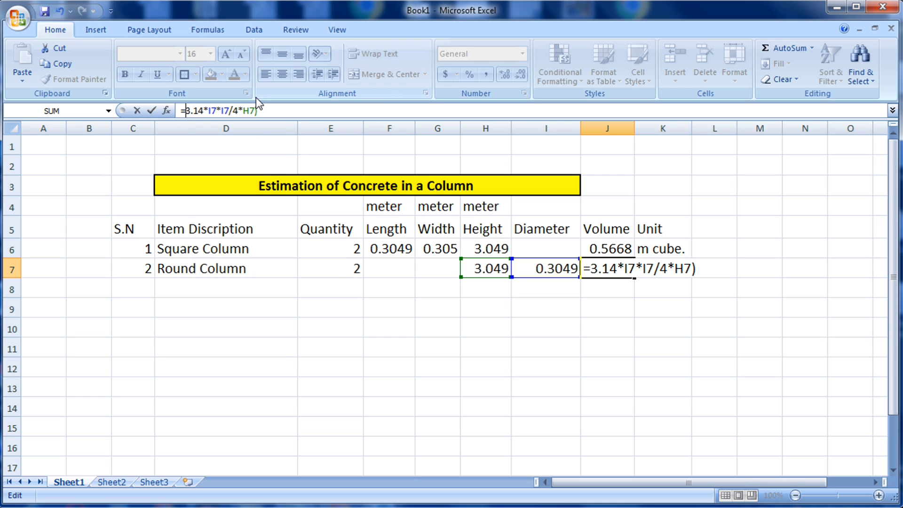
pyautogui.write('(')
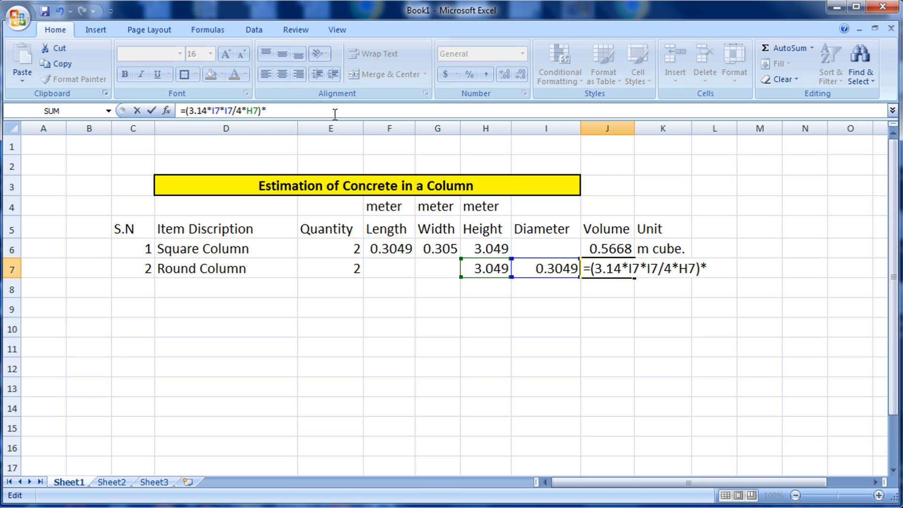
pyautogui.click(331, 267)
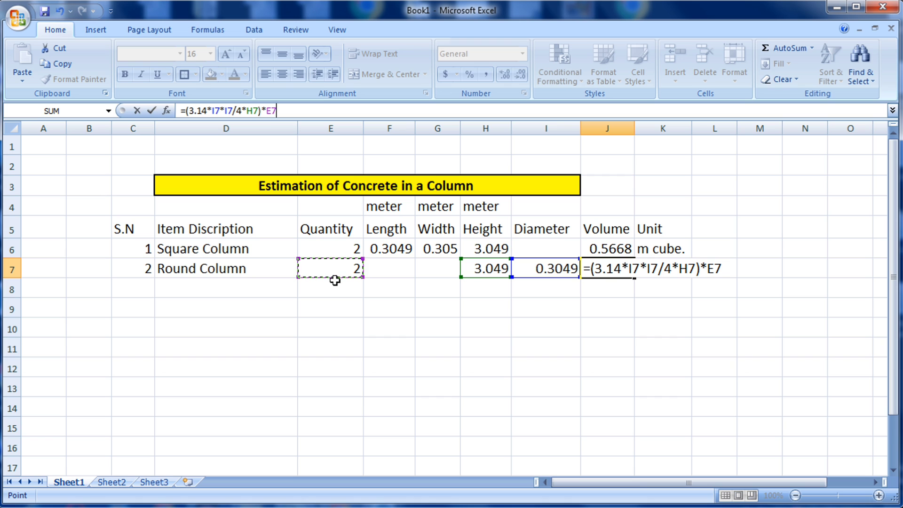
pyautogui.press('Return')
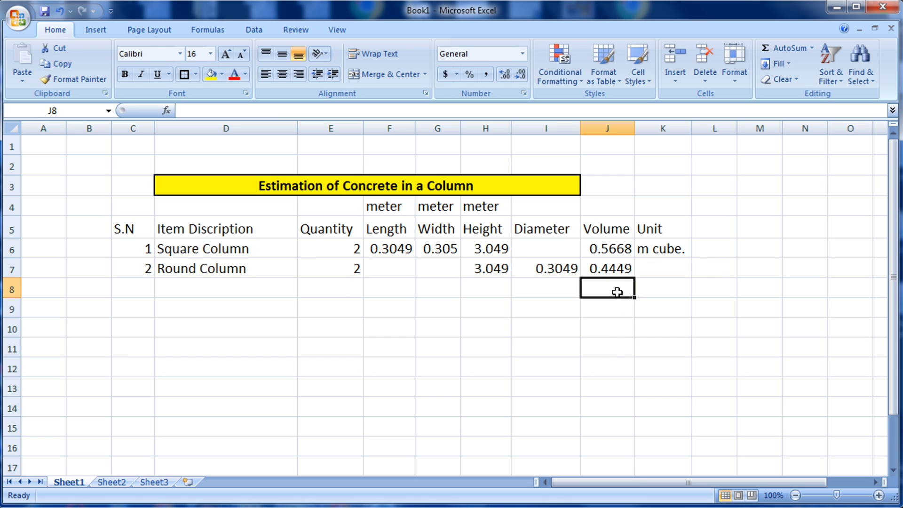
pyautogui.click(620, 274)
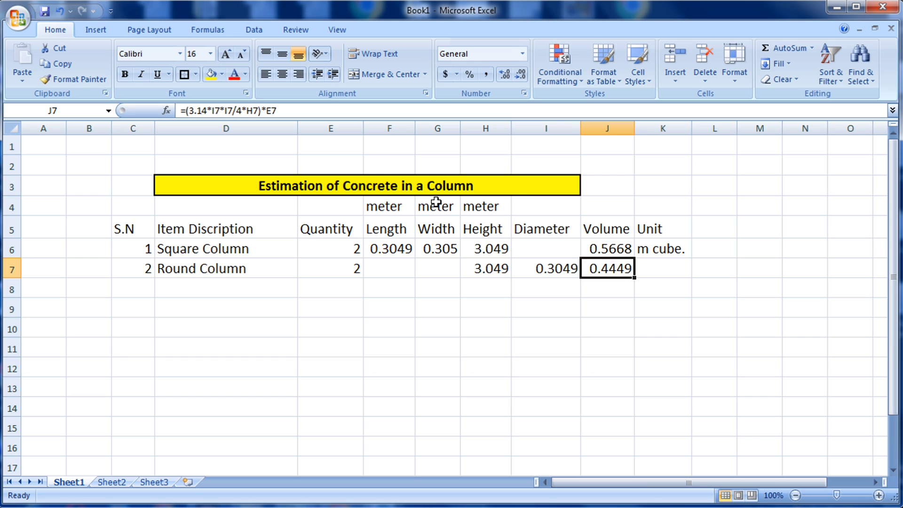
# Step: Enter the label "Total Volume" in cell I8 beneath the round column's diameter
pyautogui.click(611, 285)
pyautogui.click(540, 295)
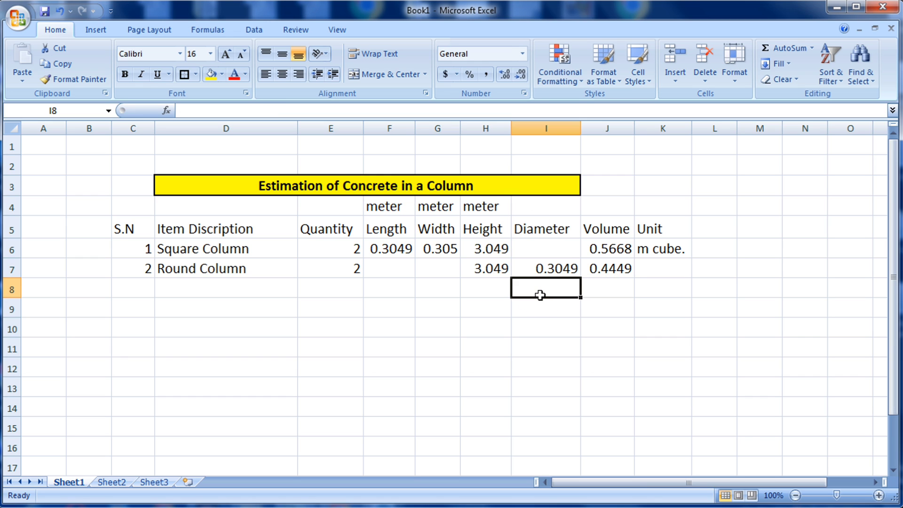
pyautogui.write('Tot')
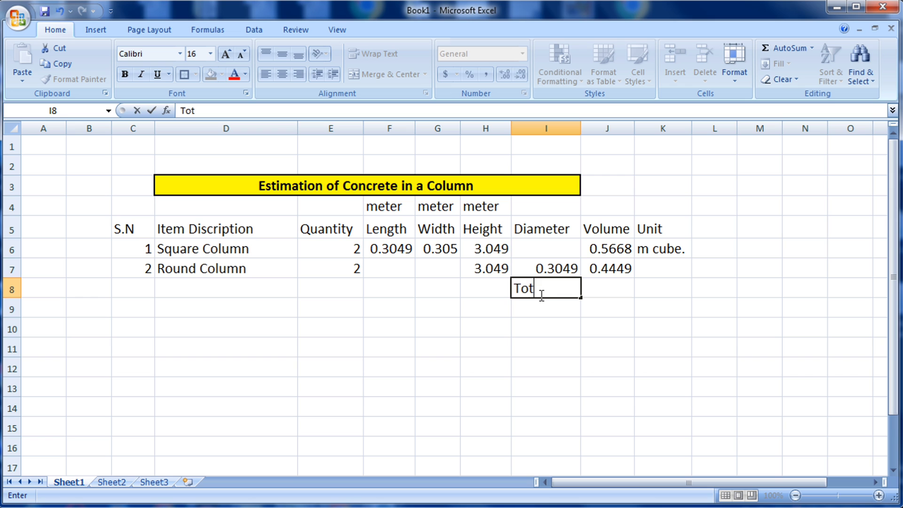
pyautogui.write('al Volume')
pyautogui.click(573, 375)
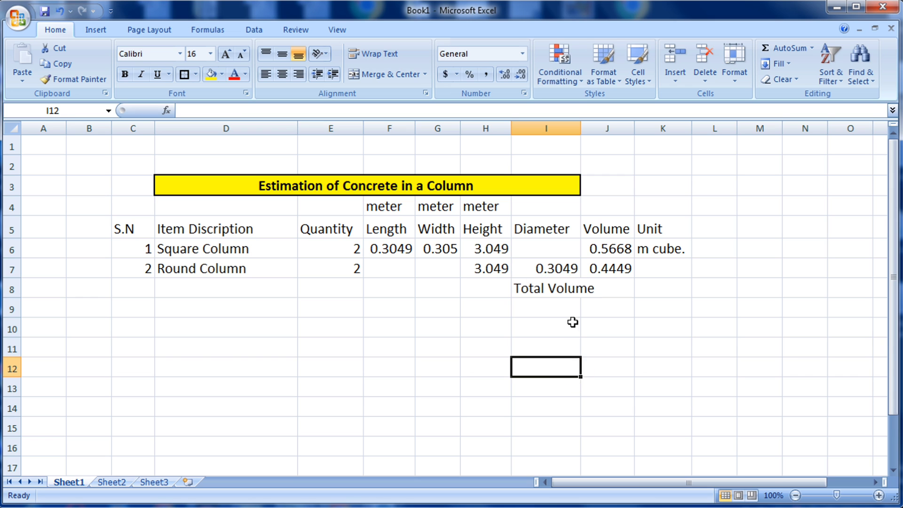
# Step: Merge and center the "Total Volume" label across H8:I8 and append ":-" to its text
pyautogui.click(549, 294)
pyautogui.click(613, 280)
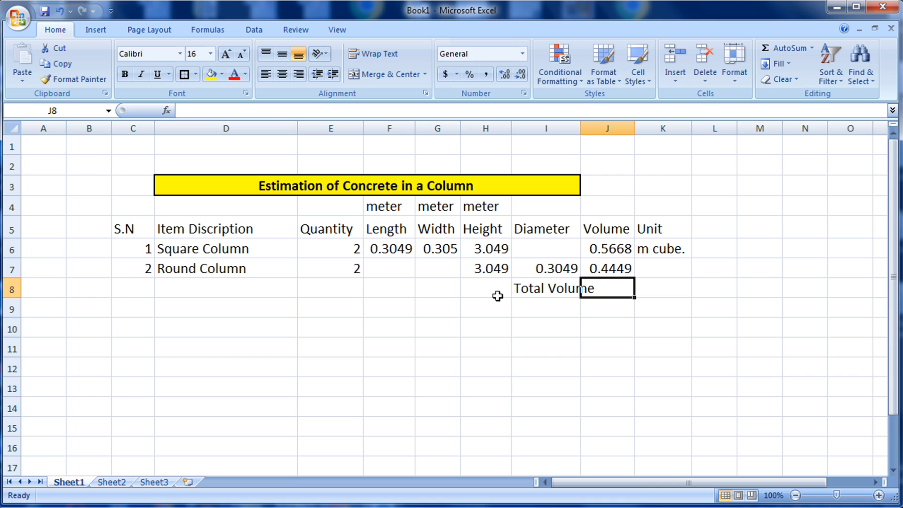
pyautogui.click(484, 292)
pyautogui.click(537, 289)
pyautogui.moveTo(536, 289); pyautogui.dragTo(485, 288)
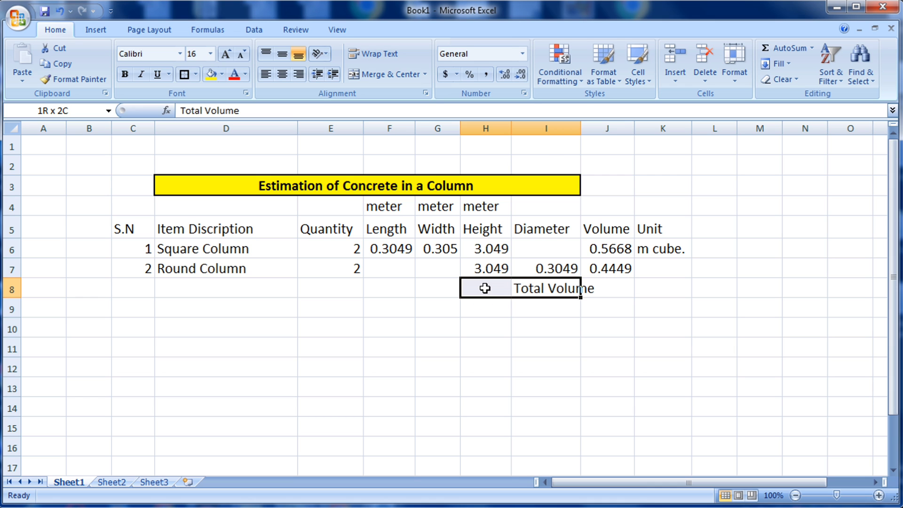
pyautogui.click(558, 331)
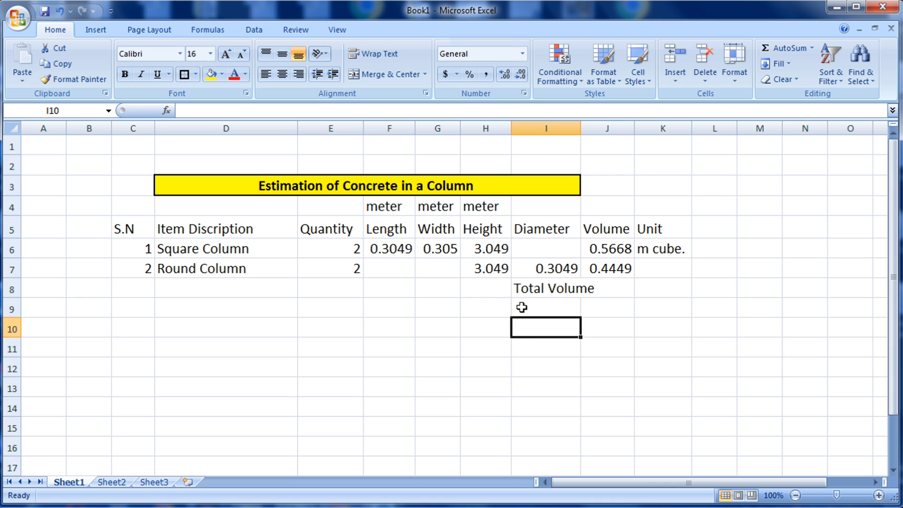
pyautogui.click(502, 288)
pyautogui.moveTo(502, 288); pyautogui.dragTo(532, 288)
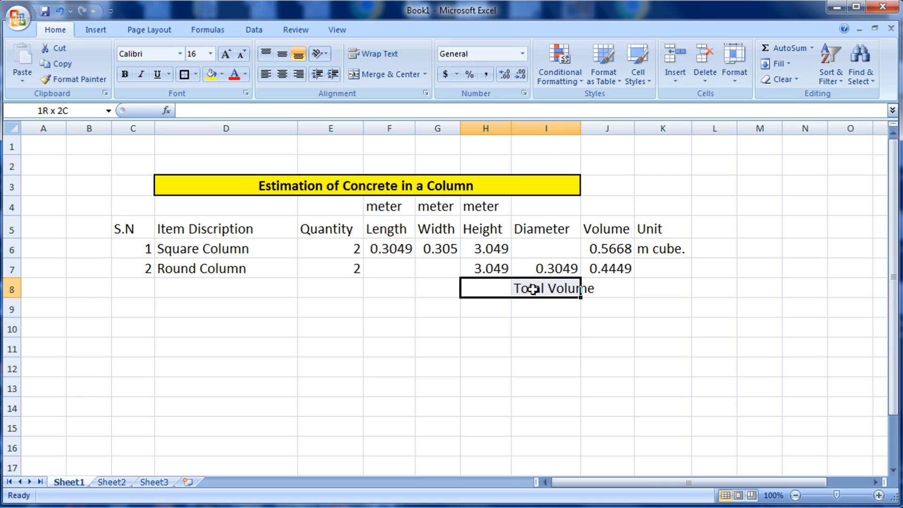
pyautogui.click(377, 77)
pyautogui.click(508, 312)
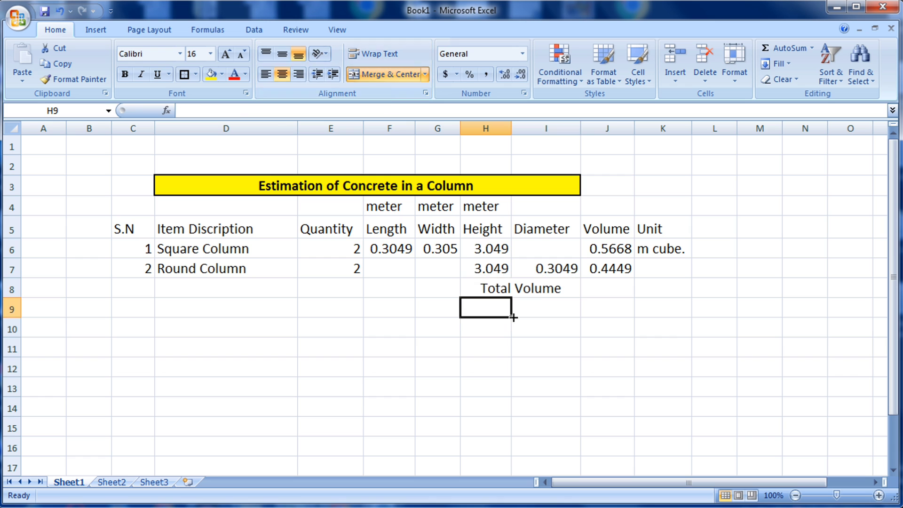
pyautogui.doubleClick(571, 290)
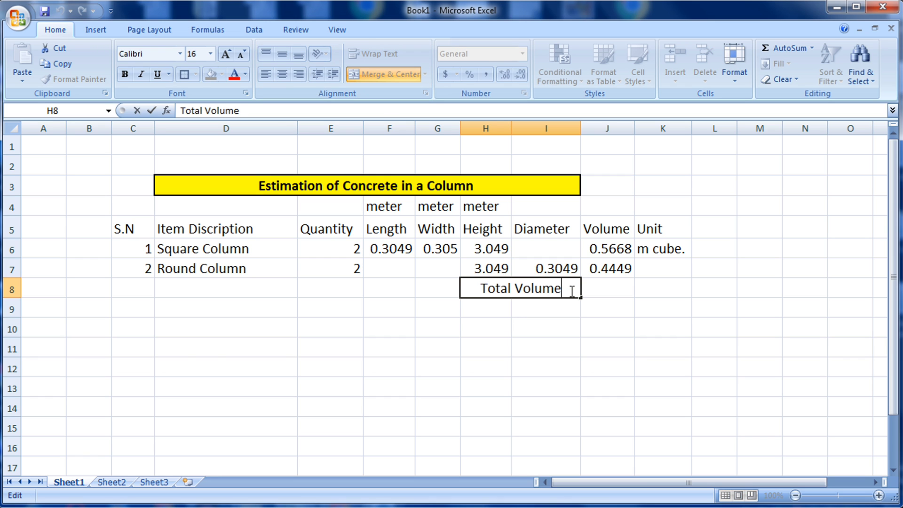
pyautogui.write(':-')
# Step: Total the square and round column volumes in cell J8 with the formula =SUM(J6:J7)
pyautogui.click(604, 285)
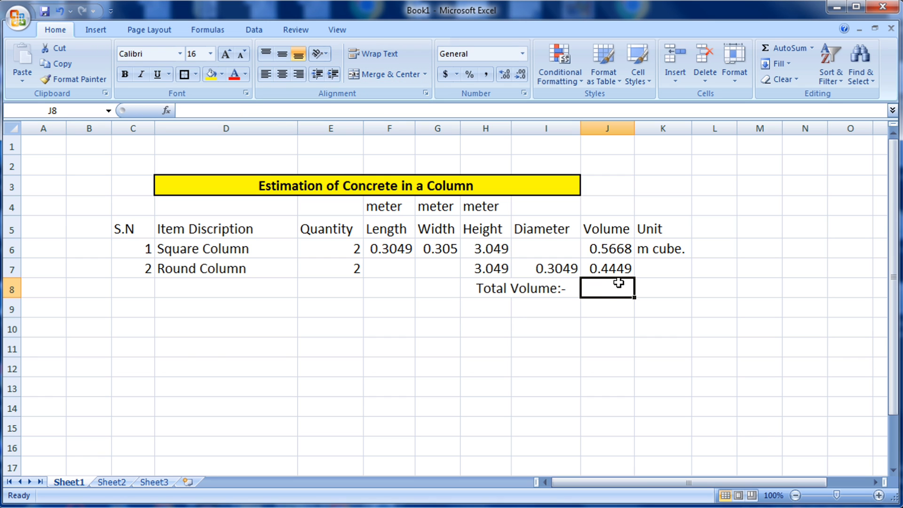
pyautogui.write('=')
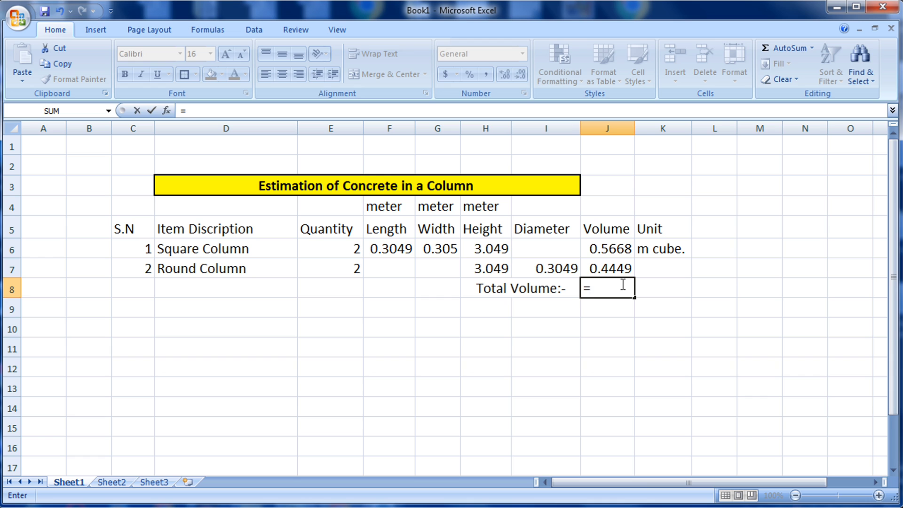
pyautogui.write('sum')
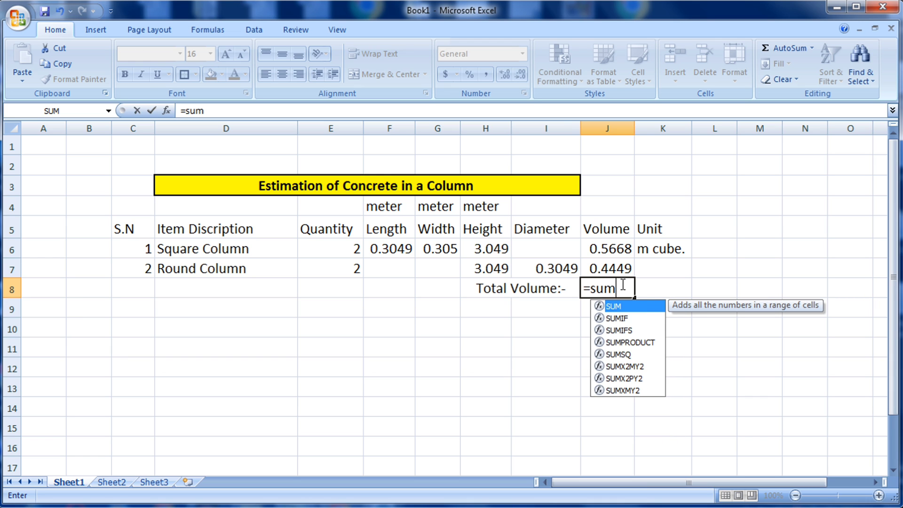
pyautogui.write('(')
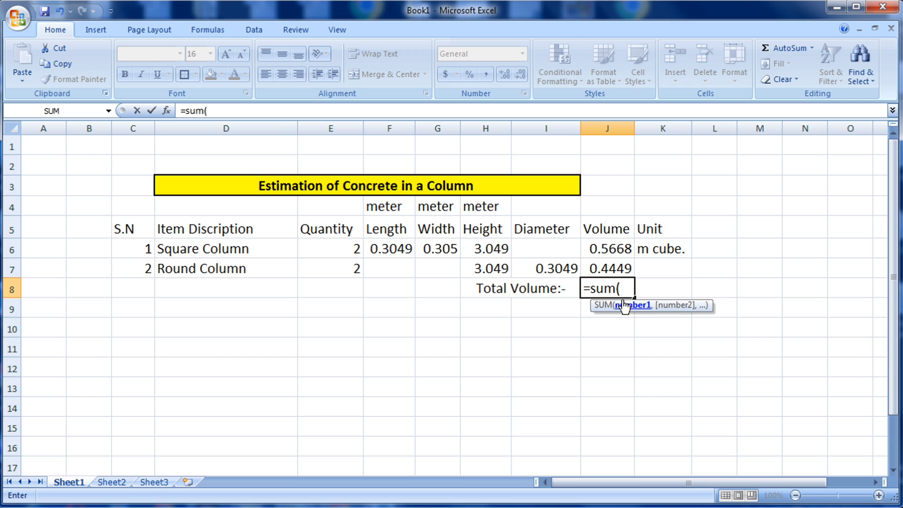
pyautogui.click(615, 251)
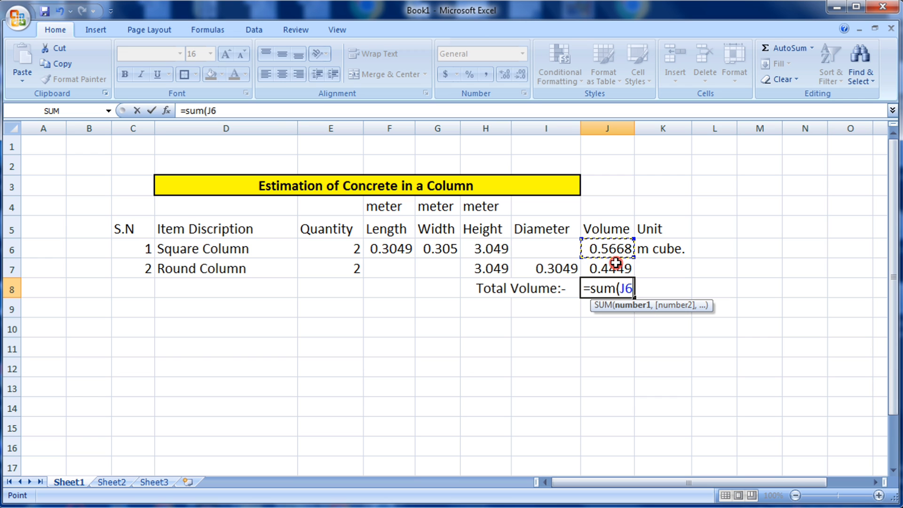
pyautogui.press('Down')
pyautogui.moveTo(615, 252); pyautogui.dragTo(631, 266)
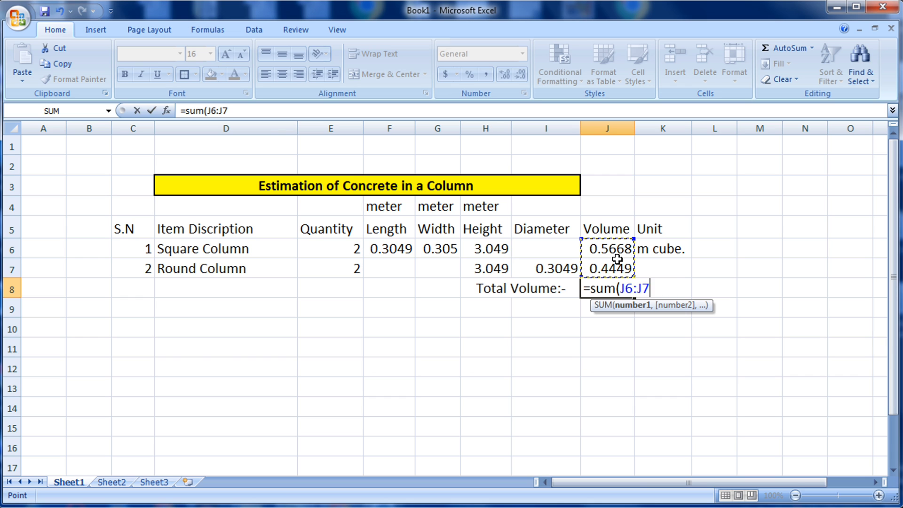
pyautogui.write(')')
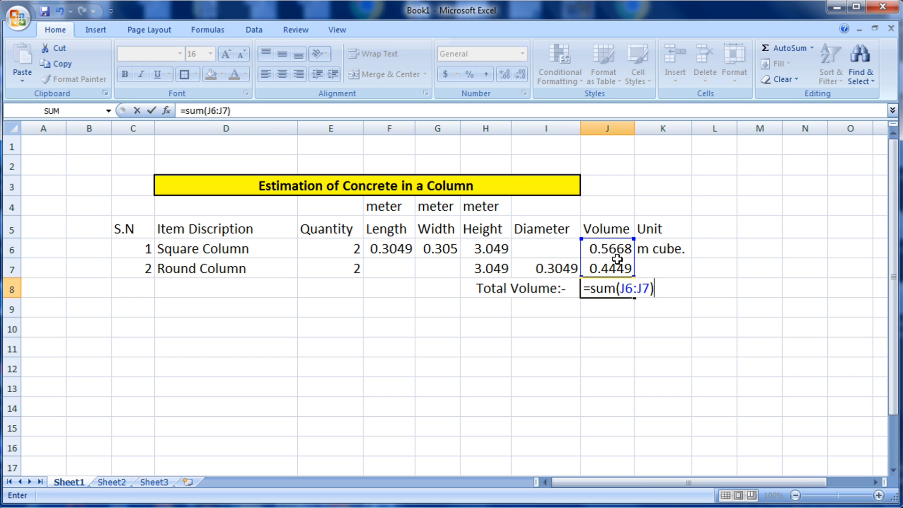
pyautogui.press('Return')
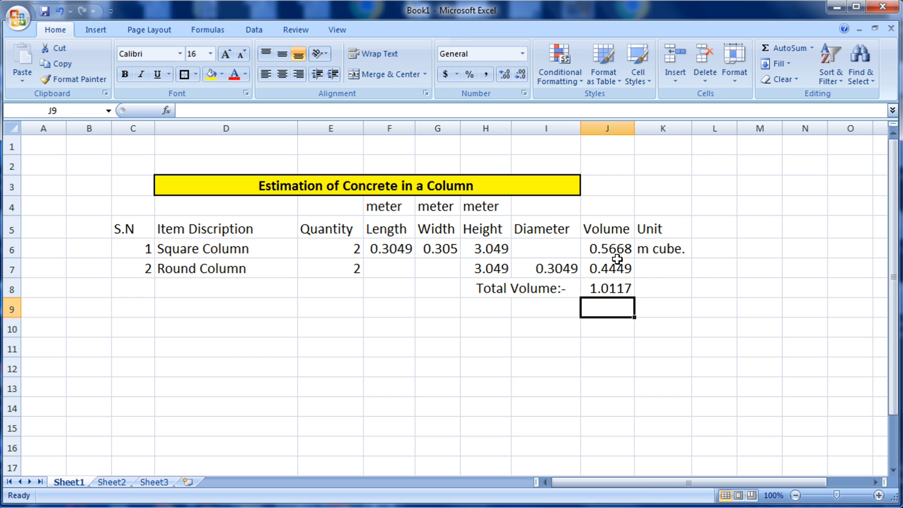
pyautogui.click(606, 282)
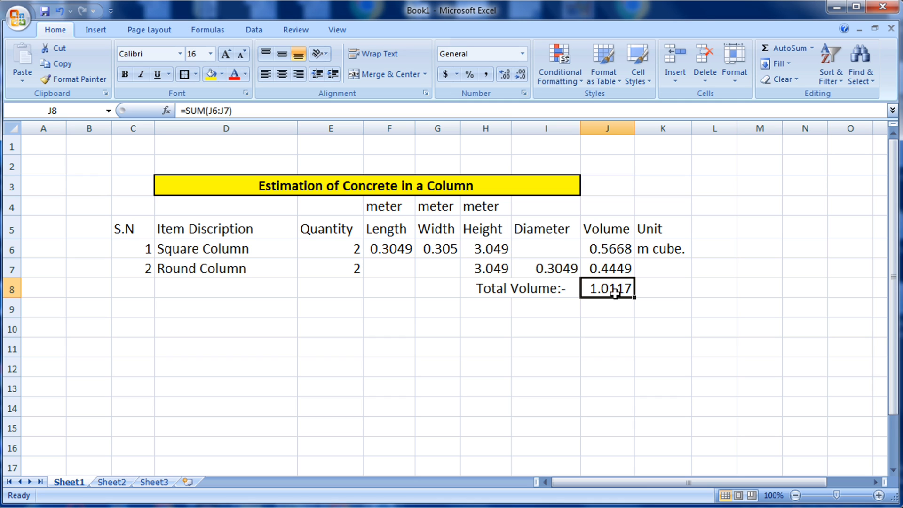
# Step: Change the total label in merged cell H8 to "Wet Total Volume:-"
pyautogui.click(526, 294)
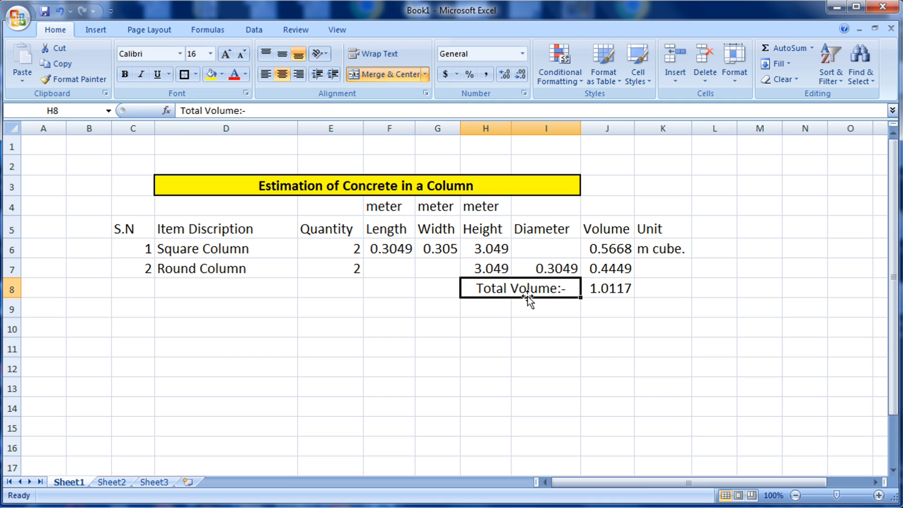
pyautogui.click(484, 290)
pyautogui.doubleClick(484, 291)
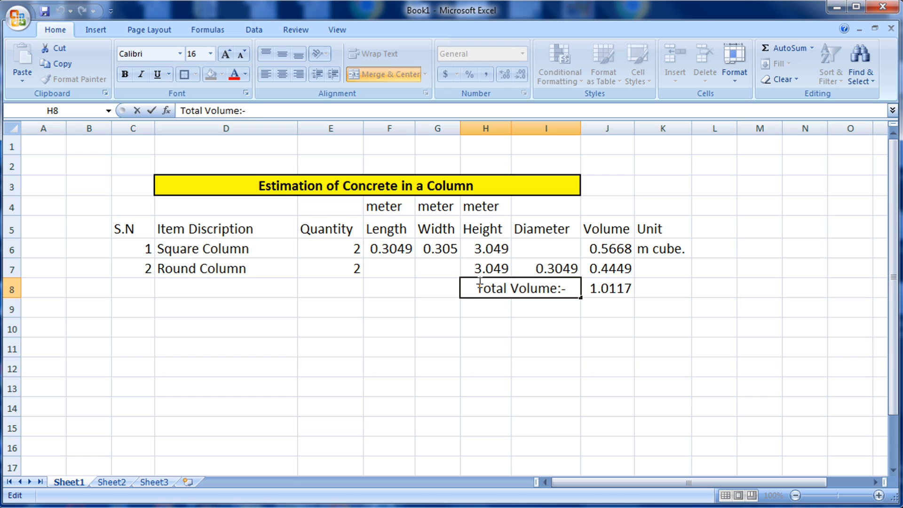
pyautogui.write('Wet')
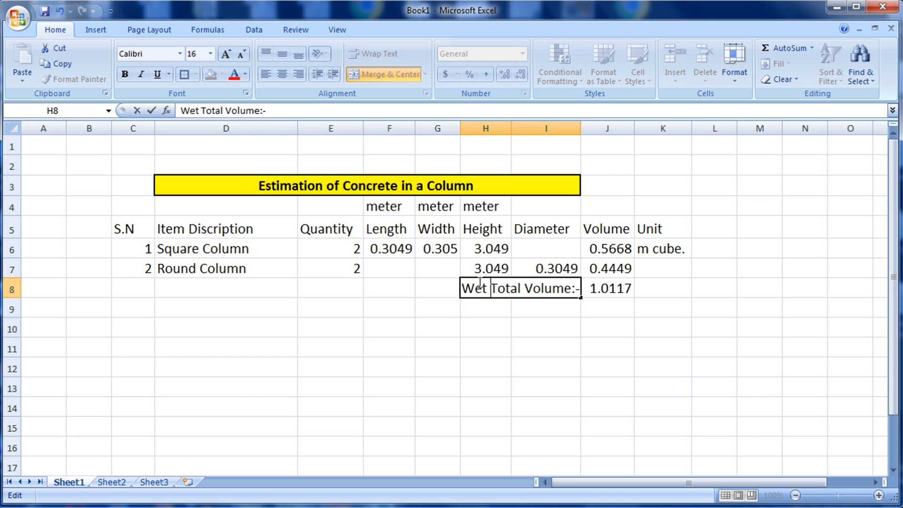
pyautogui.click(468, 327)
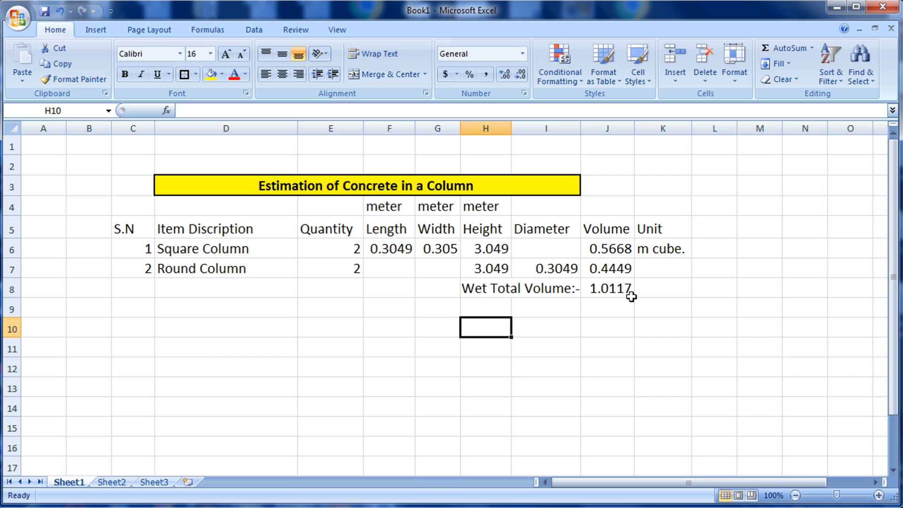
# Step: Reword the total label in merged cell H8 to "Total Wet Volume:-"
pyautogui.doubleClick(519, 287)
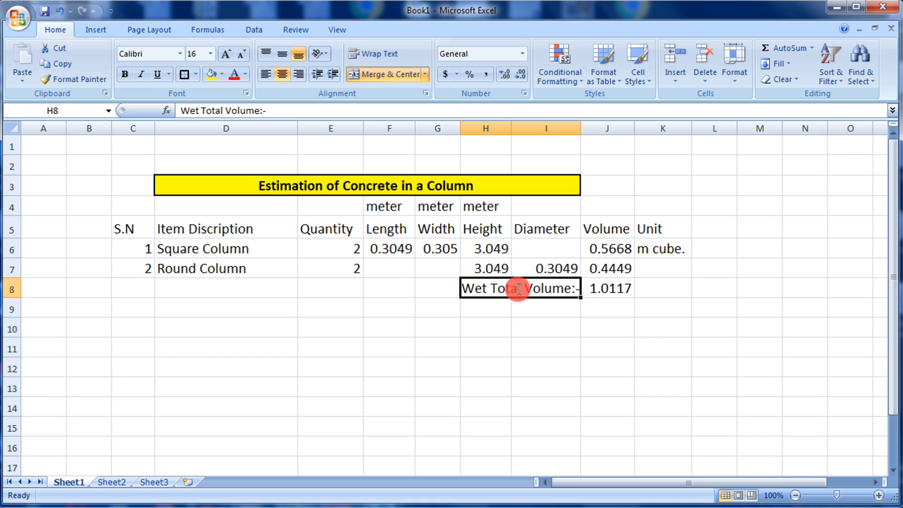
pyautogui.click(466, 287)
pyautogui.write('T')
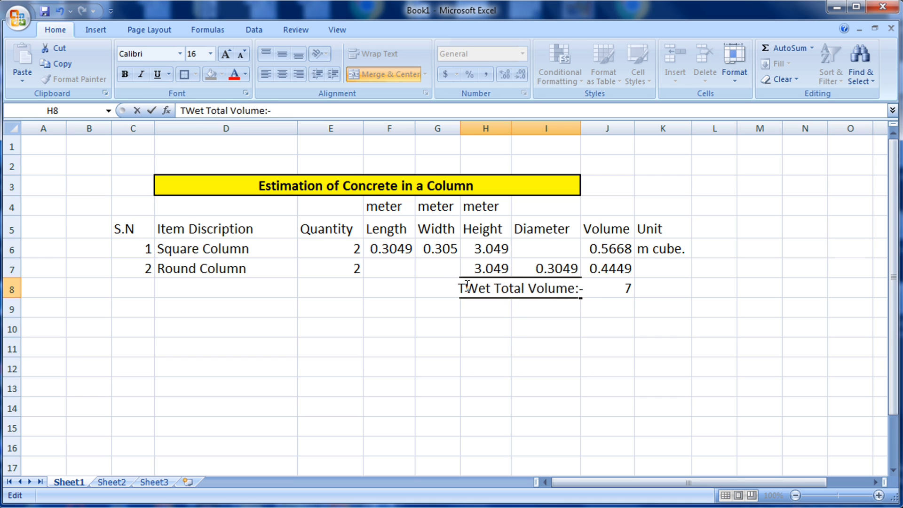
pyautogui.write('or')
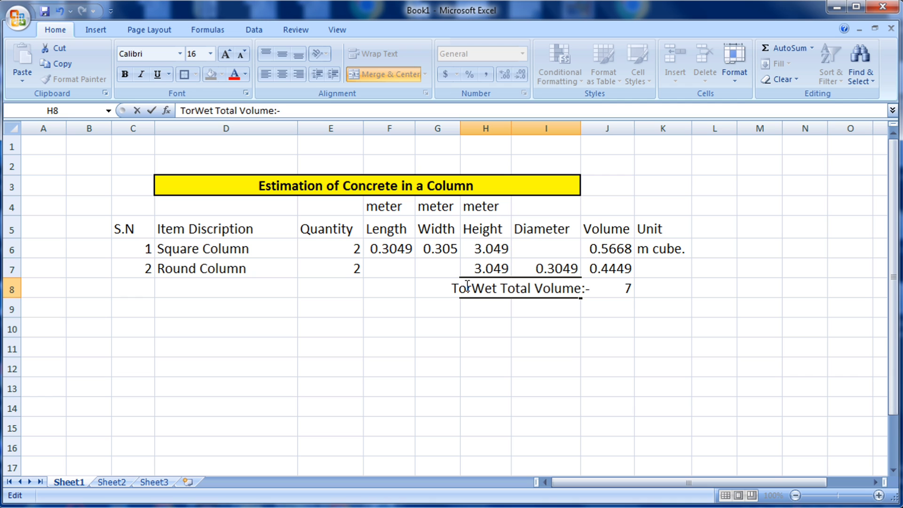
pyautogui.write('tal')
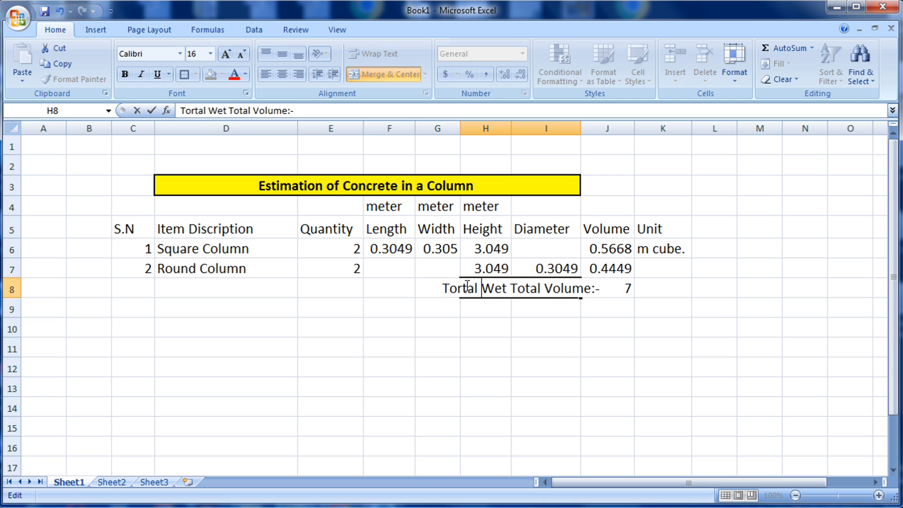
pyautogui.click(464, 286)
pyautogui.press('BackSpace')
pyautogui.click(539, 288)
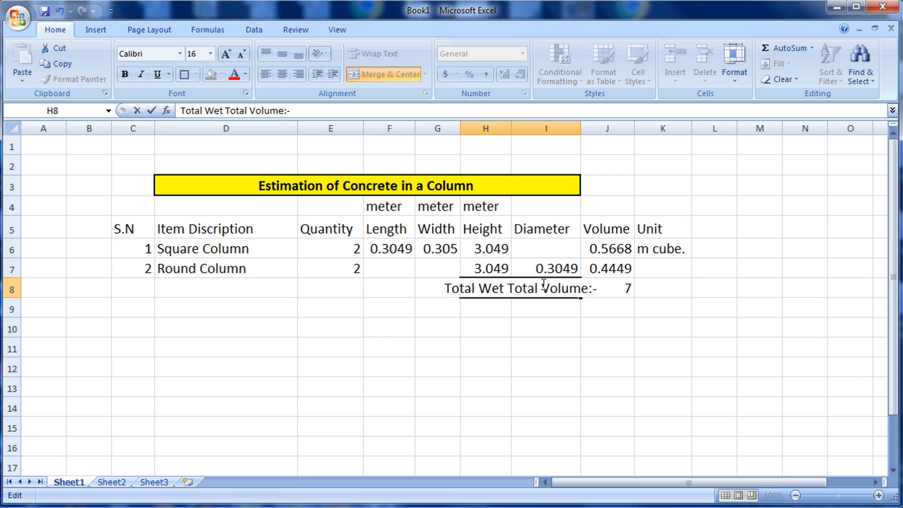
pyautogui.press('BackSpace')
pyautogui.press('BackSpace')
pyautogui.press('BackSpace')
pyautogui.press('BackSpace')
pyautogui.press('BackSpace')
pyautogui.press('BackSpace')
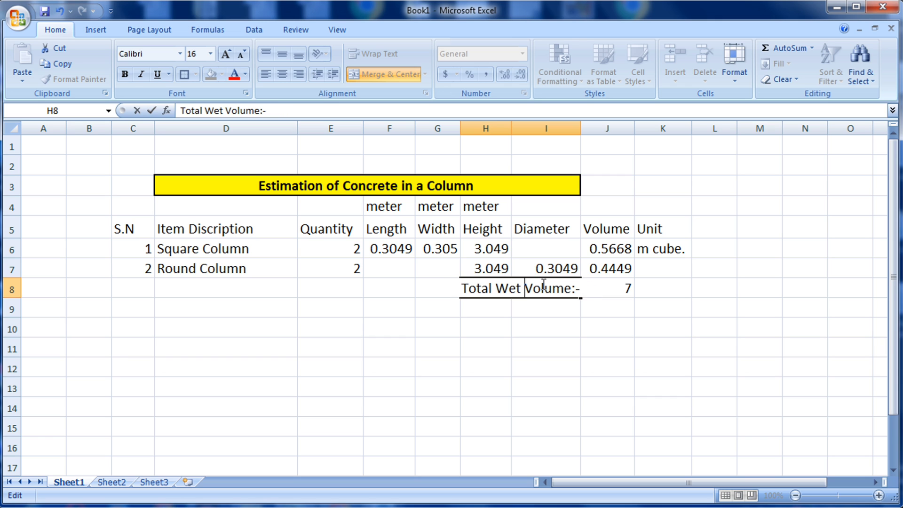
pyautogui.click(586, 323)
pyautogui.click(626, 288)
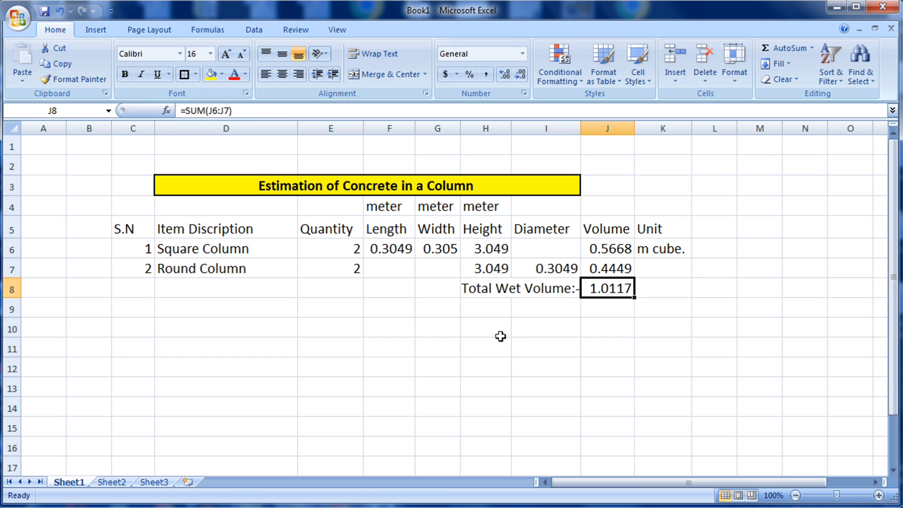
# Step: Merge and center H9:I9 and enter the label "Total Dry Volume :-" in it
pyautogui.moveTo(486, 306); pyautogui.dragTo(533, 306)
pyautogui.click(356, 74)
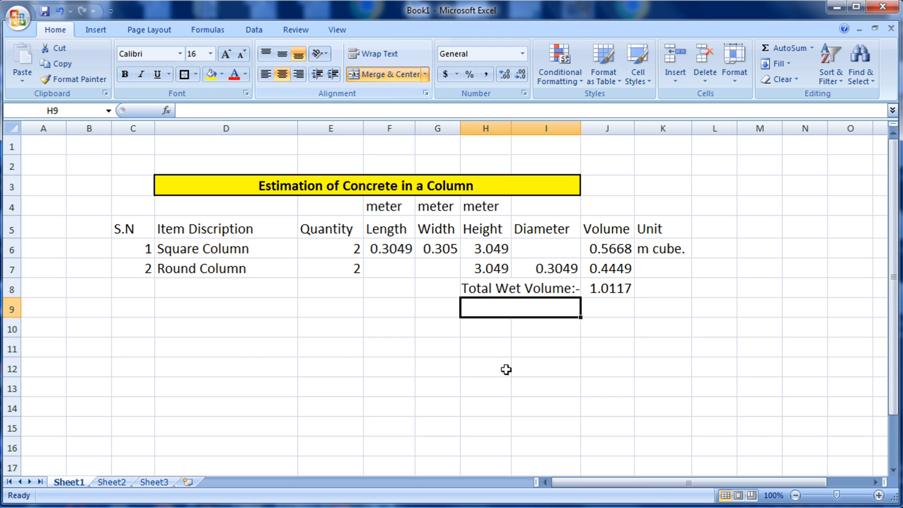
pyautogui.write('To')
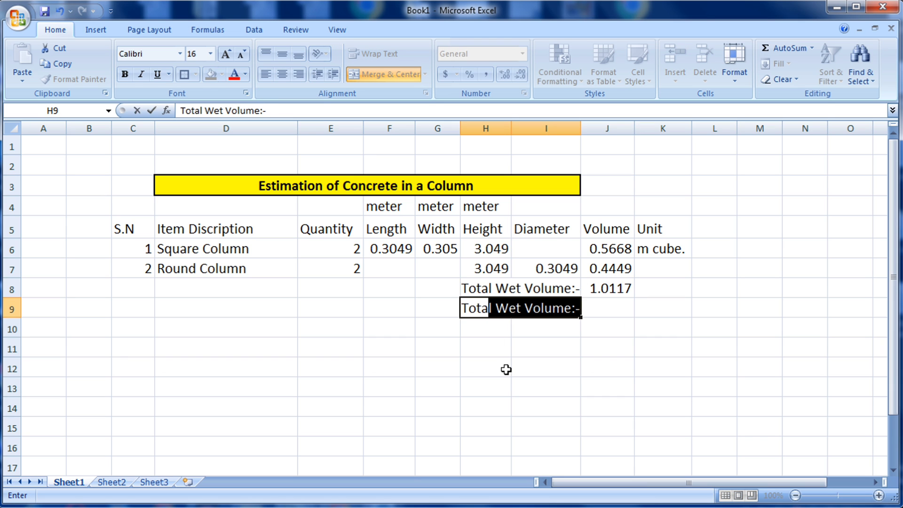
pyautogui.write('tal F')
pyautogui.press('BackSpace')
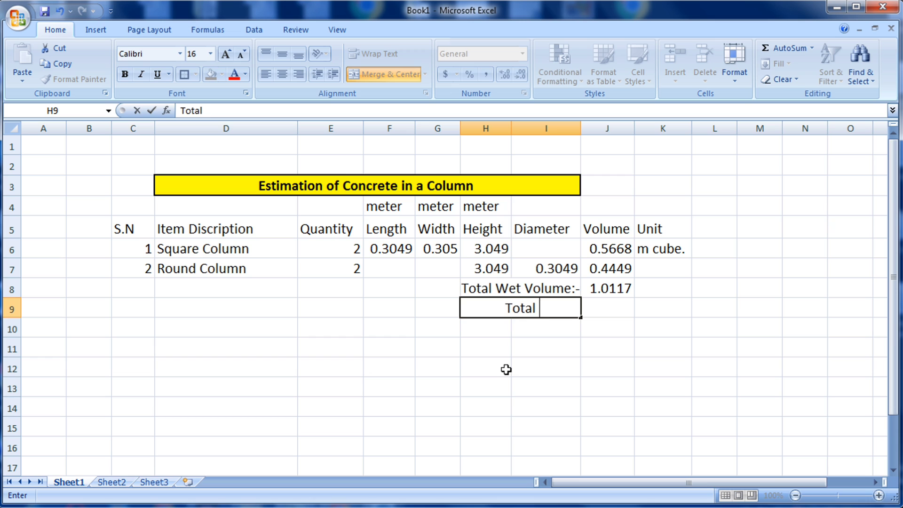
pyautogui.write('Dry Volume')
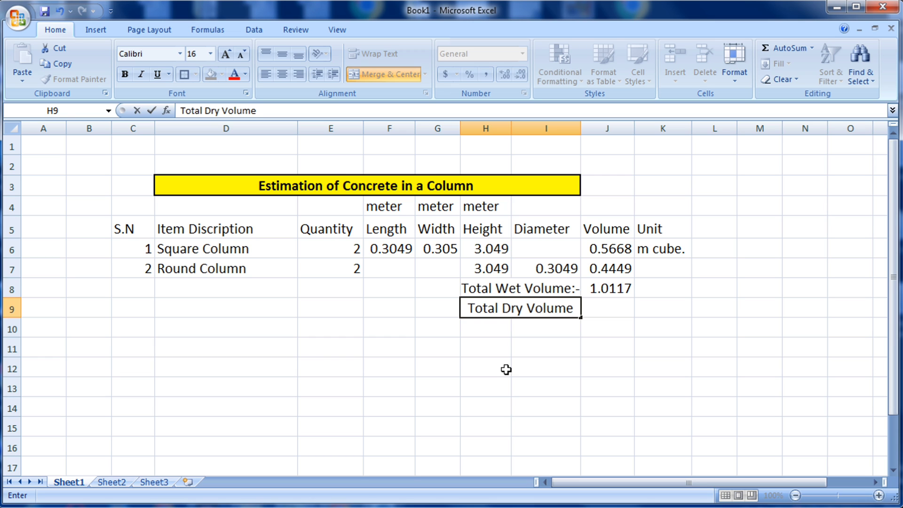
pyautogui.write(' :-')
pyautogui.click(592, 392)
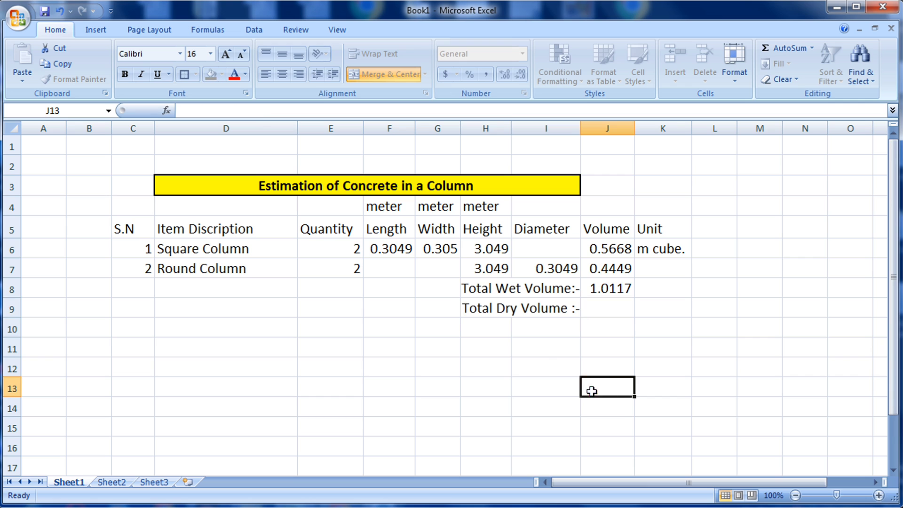
# Step: Calculate the total dry volume in cell J9 with the formula =J8*1.54
pyautogui.click(613, 309)
pyautogui.click(616, 291)
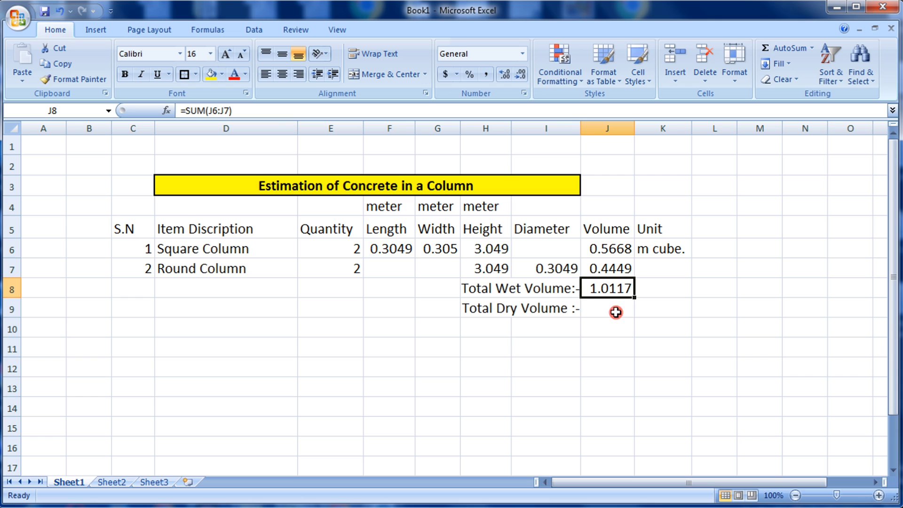
pyautogui.click(616, 309)
pyautogui.click(612, 286)
pyautogui.click(612, 308)
pyautogui.write('=')
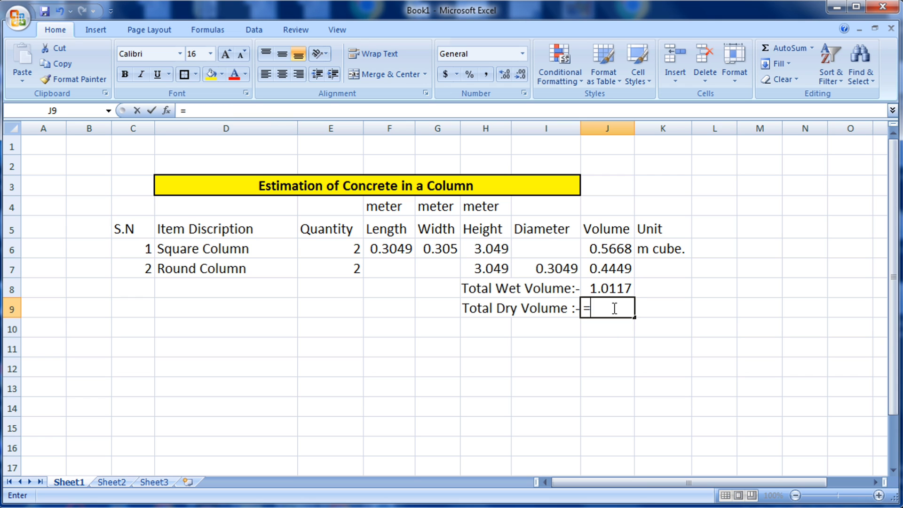
pyautogui.click(614, 284)
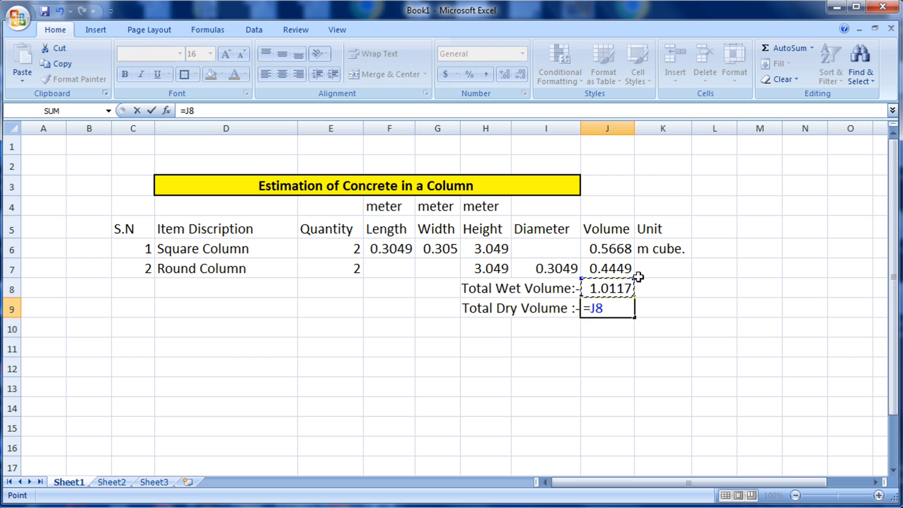
pyautogui.write('*1.54')
pyautogui.press('Return')
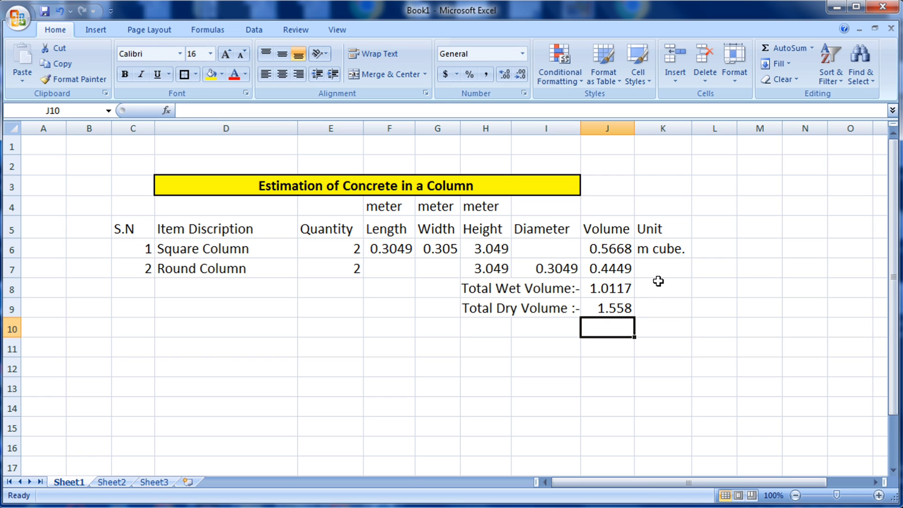
pyautogui.click(591, 308)
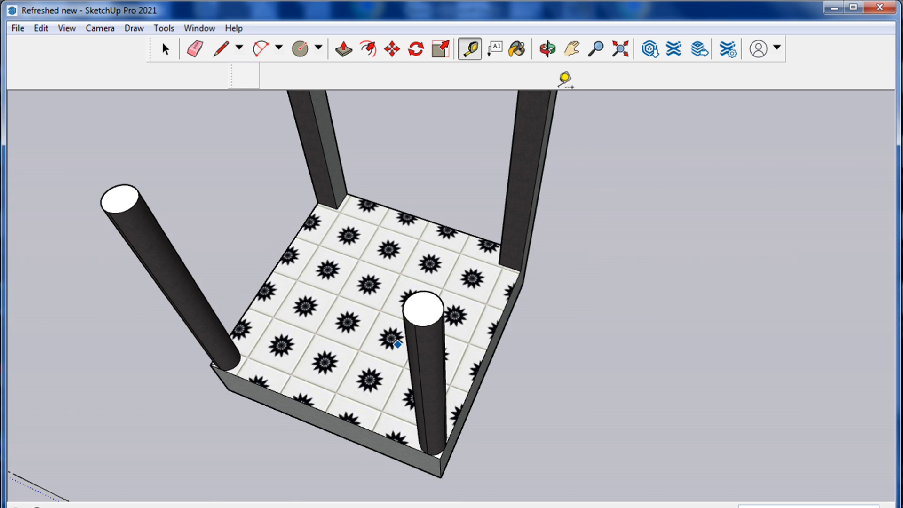
# Step: Examine the square and round columns of the model in SketchUp and return to the Excel estimate
pyautogui.scroll(-3, 557, 107)
pyautogui.press('o')
pyautogui.moveTo(544, 308); pyautogui.dragTo(544, 332)
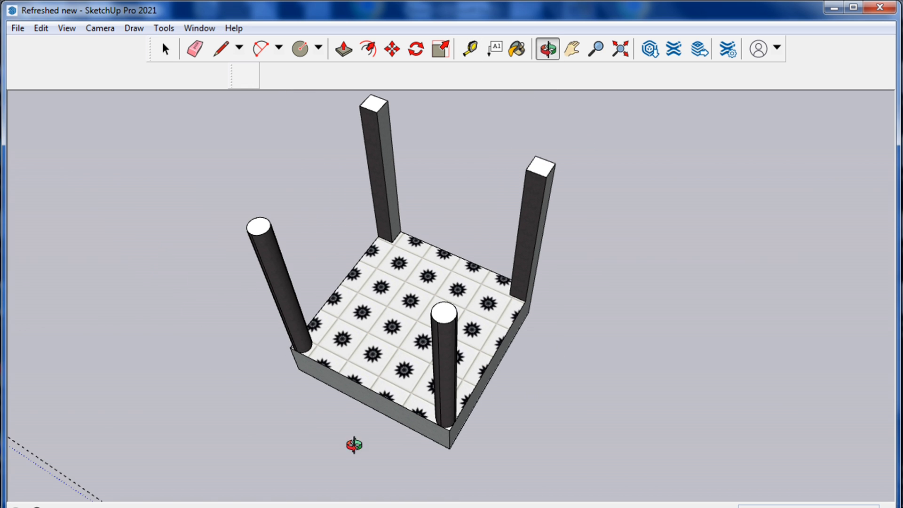
pyautogui.click(834, 7)
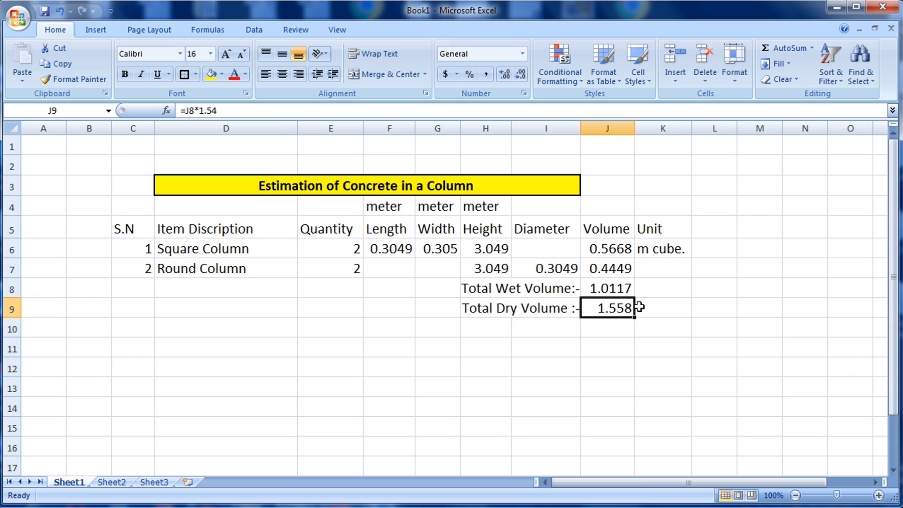
# Step: Copy the unit "m cube." from cell K6 down through K9, covering the round column and both totals
pyautogui.click(669, 263)
pyautogui.click(671, 247)
pyautogui.moveTo(693, 270); pyautogui.dragTo(691, 312)
pyautogui.click(672, 362)
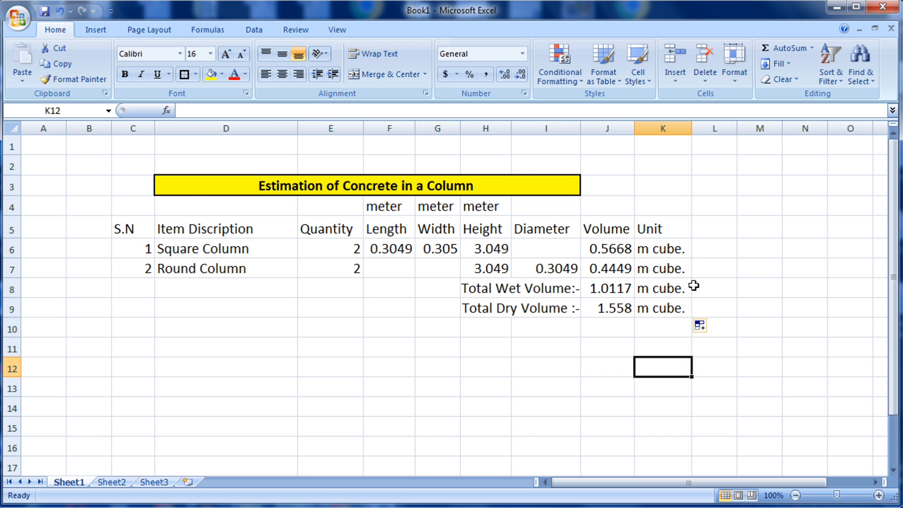
# Step: Enter the label "M20 garde of Concrete" in cell D11 below the estimation table
pyautogui.scroll(-1, 691, 285)
pyautogui.scroll(1, 687, 280)
pyautogui.scroll(-1, 677, 278)
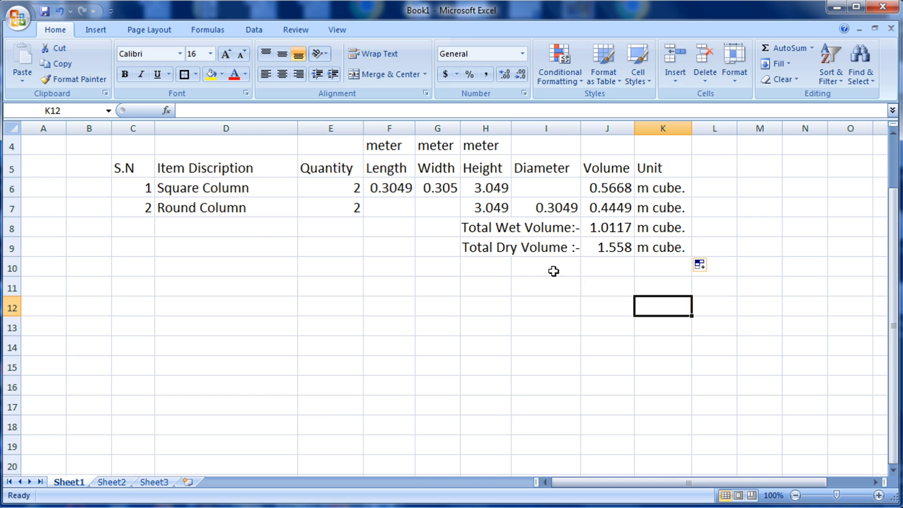
pyautogui.click(262, 293)
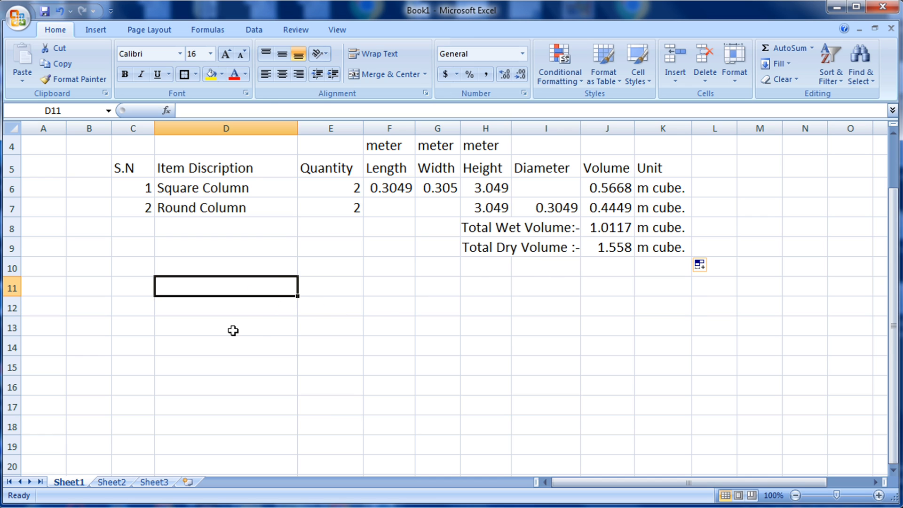
pyautogui.write('M2')
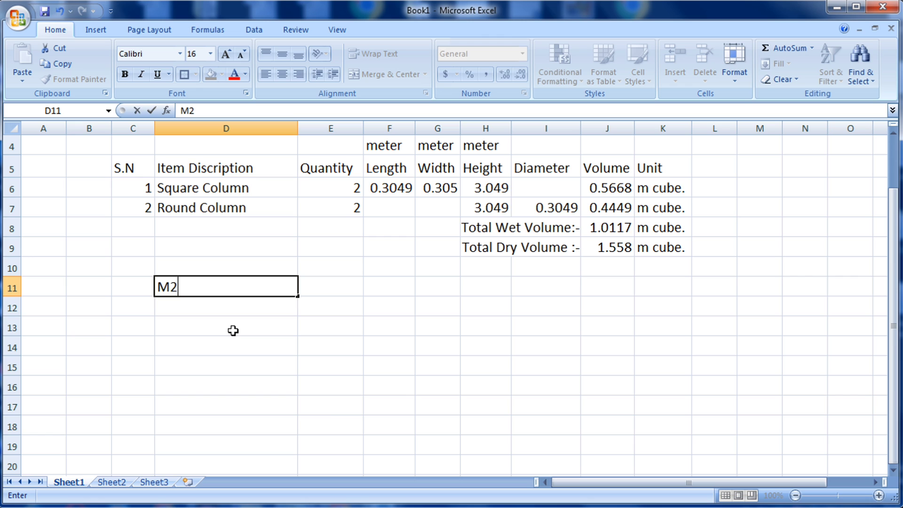
pyautogui.write('0 garde ')
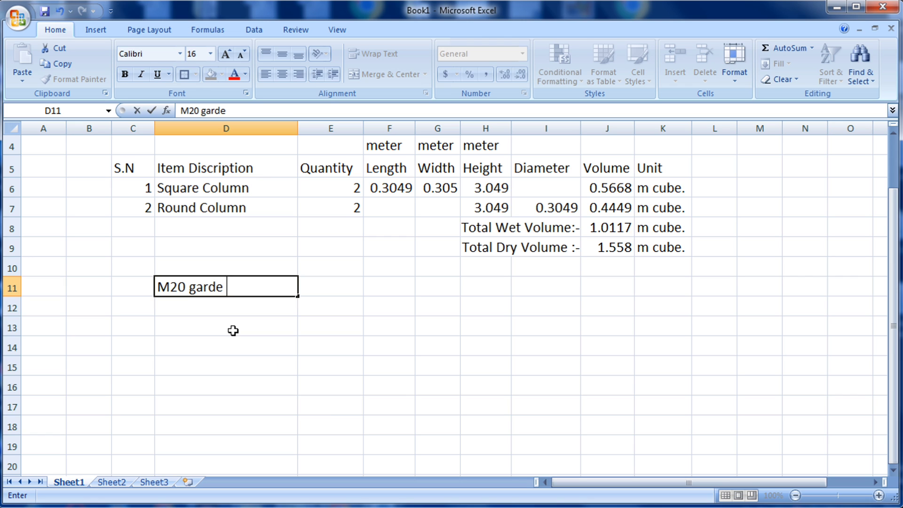
pyautogui.write('of Concrete')
pyautogui.click(233, 331)
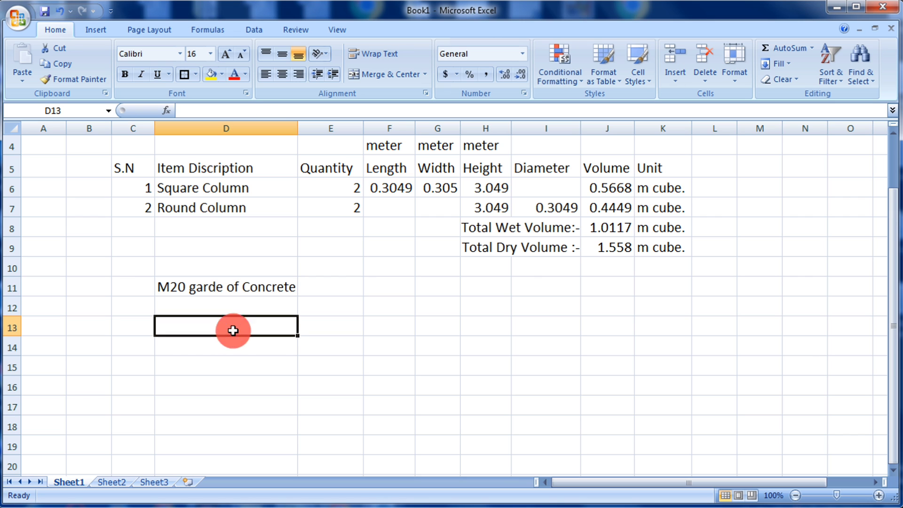
# Step: Correct the misspelled word in cell D11 so the label reads "M20 grade of Concrete"
pyautogui.doubleClick(213, 286)
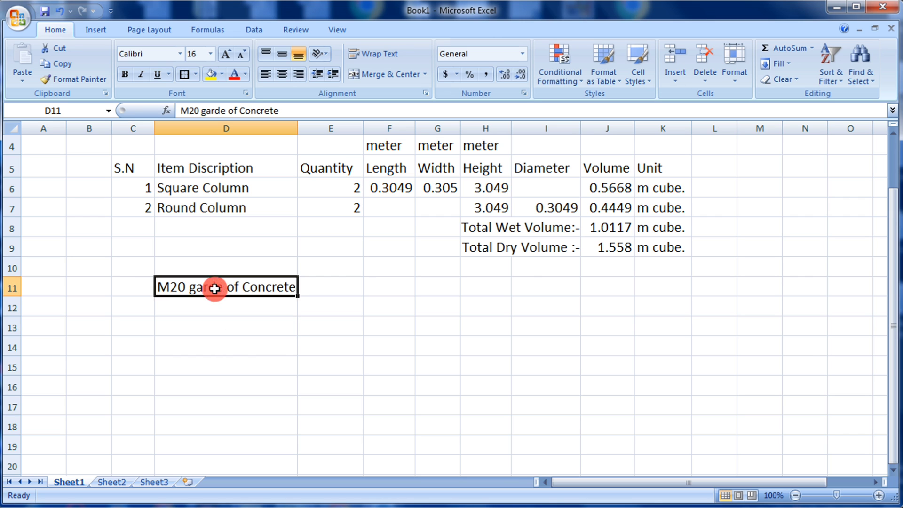
pyautogui.click(211, 285)
pyautogui.write('a')
pyautogui.click(238, 324)
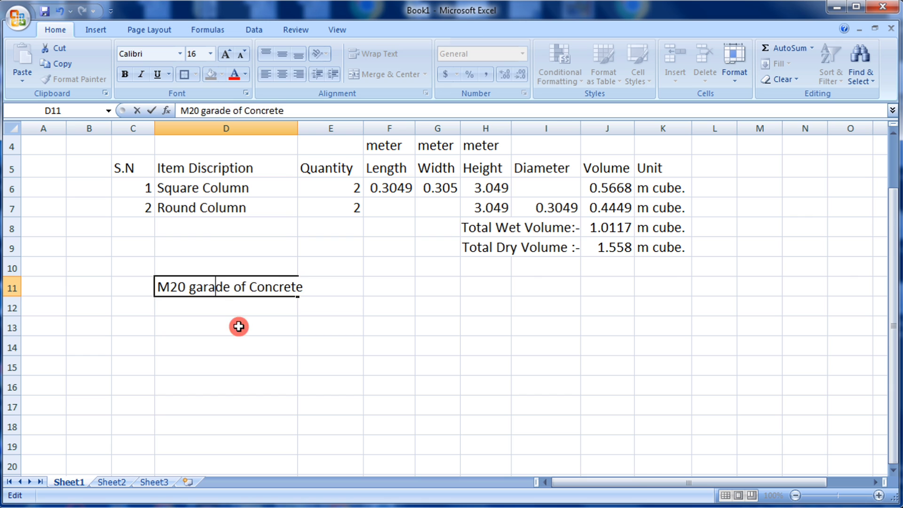
pyautogui.click(206, 288)
pyautogui.doubleClick(206, 287)
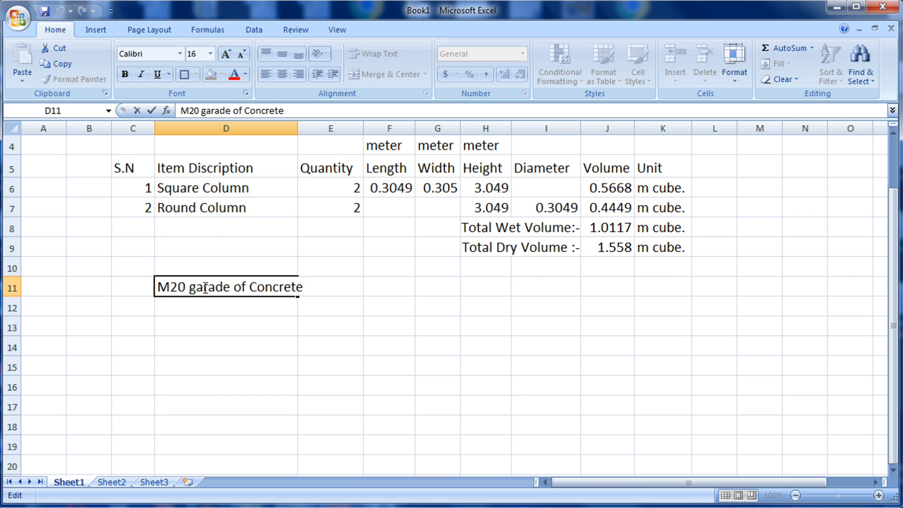
pyautogui.press('BackSpace')
pyautogui.click(196, 376)
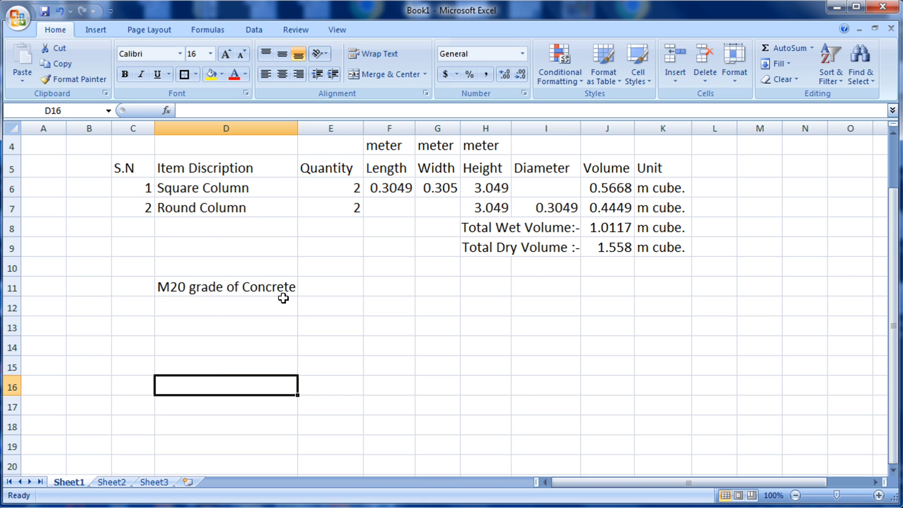
# Step: Enter the mix ratio (1:1.5:3) in cell E11 and add its parts in E12 with the formula =1+1.5+3
pyautogui.click(320, 287)
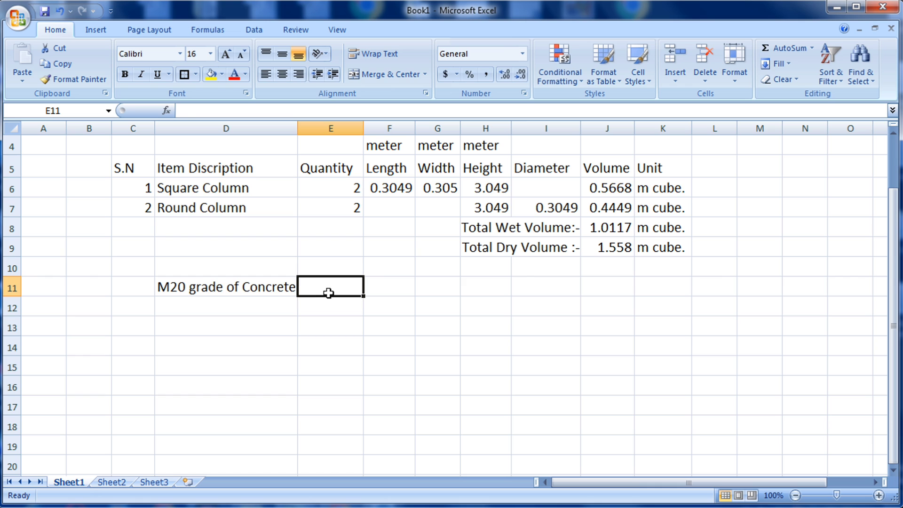
pyautogui.write('(1:1.5:3')
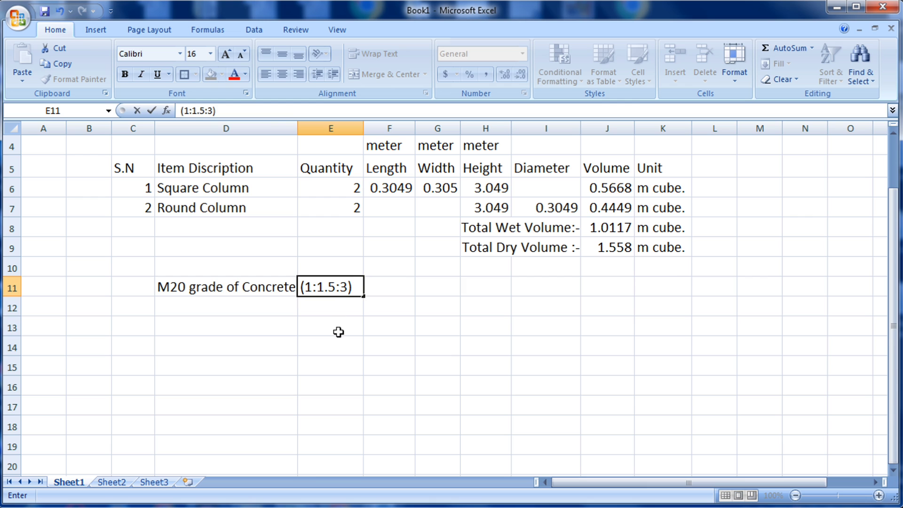
pyautogui.press('Return')
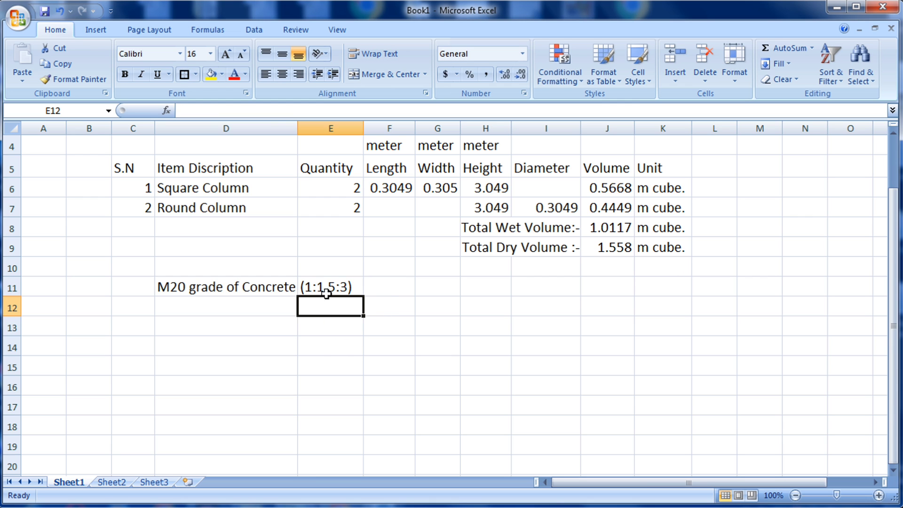
pyautogui.write('=')
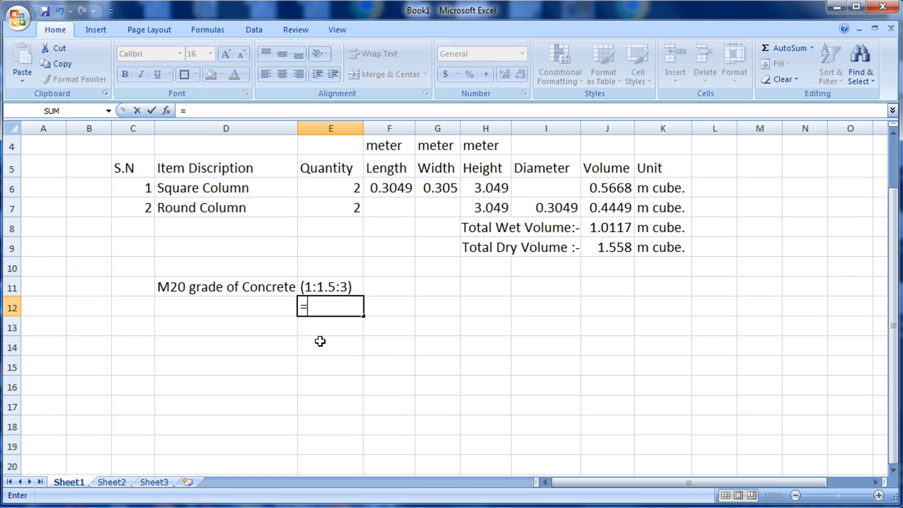
pyautogui.write('1+1.5+3')
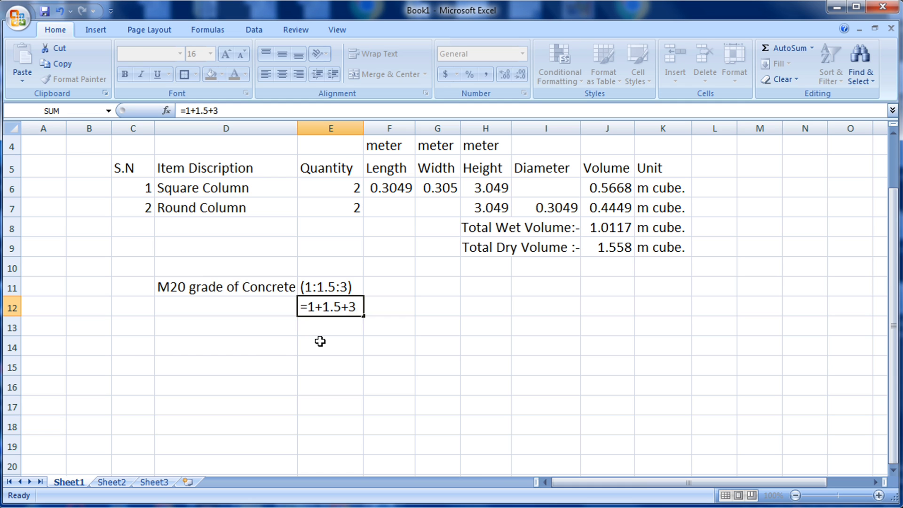
pyautogui.press('Return')
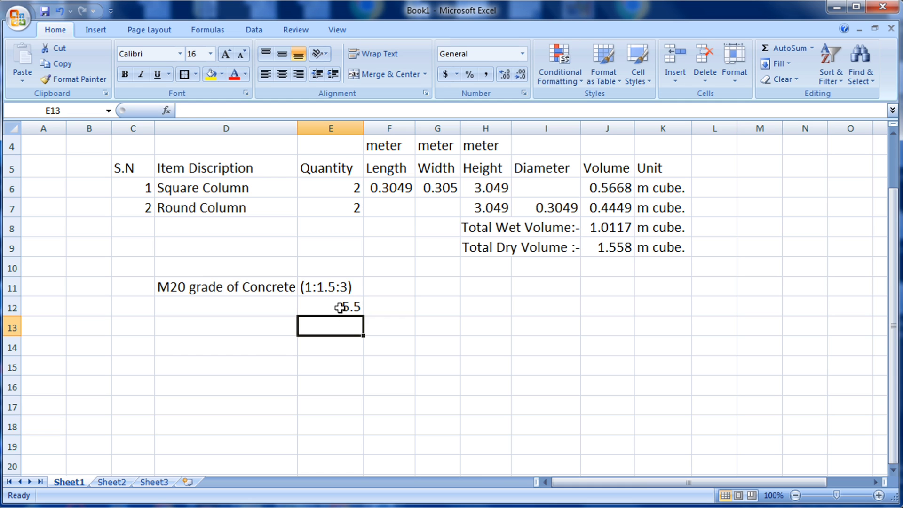
# Step: Enter the material labels Cement, Sand and Aggregate in cells E14, E15 and E16 below the mix ratio sum
pyautogui.click(347, 312)
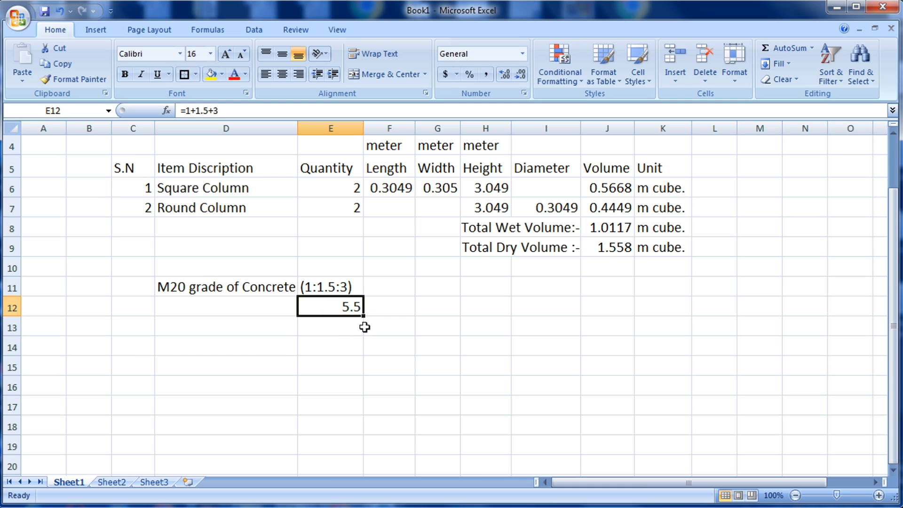
pyautogui.click(335, 342)
pyautogui.write('C')
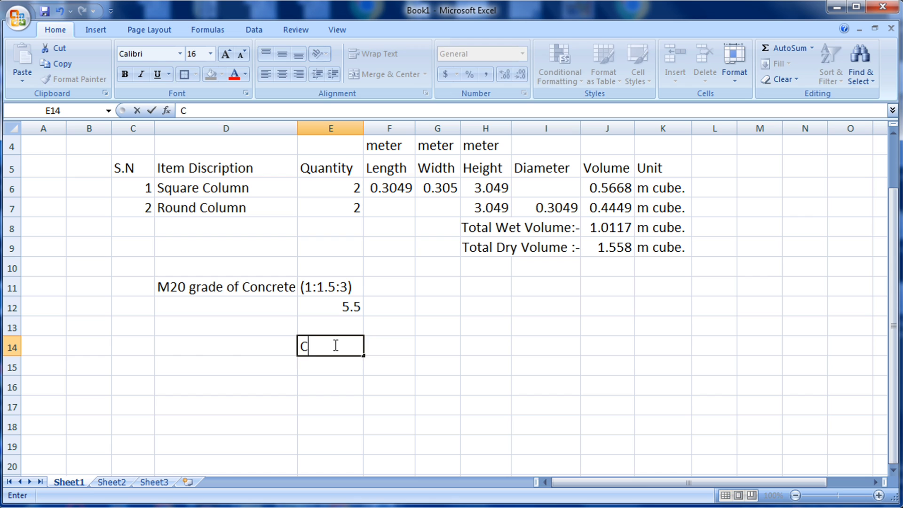
pyautogui.write('ement')
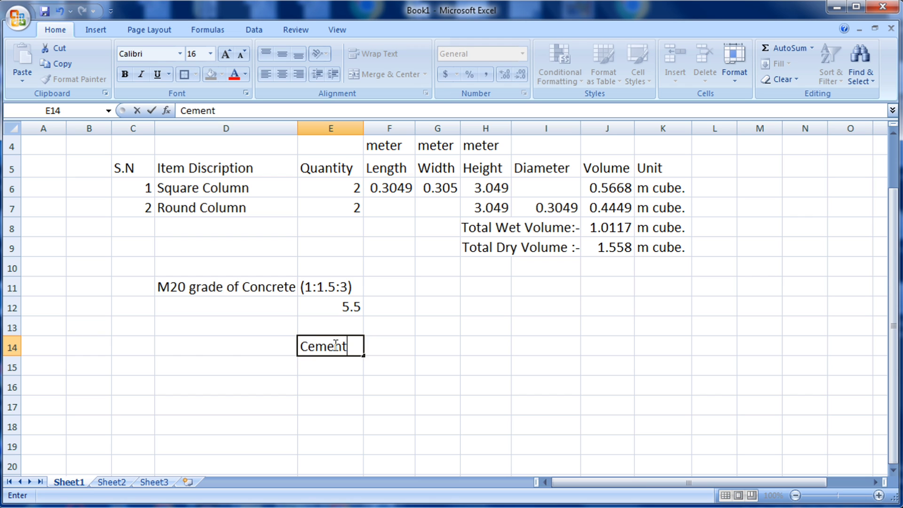
pyautogui.press('Return')
pyautogui.write('Sand')
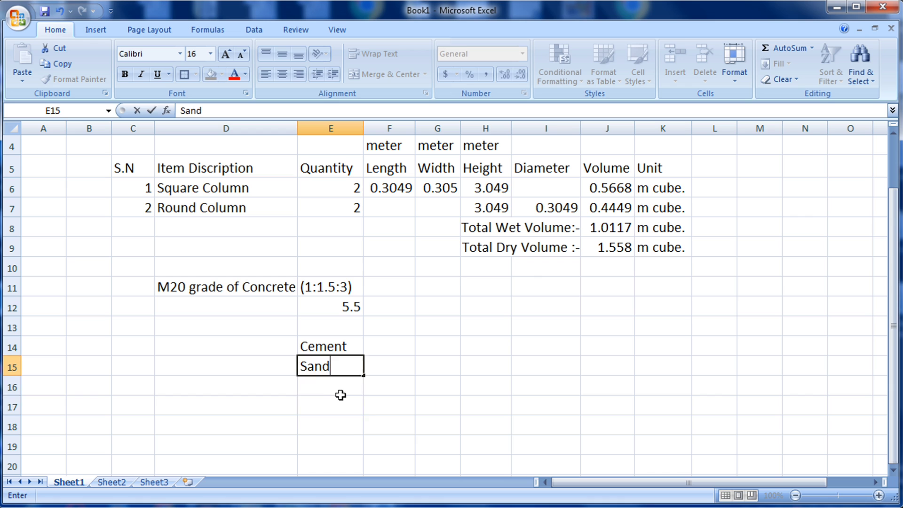
pyautogui.click(341, 392)
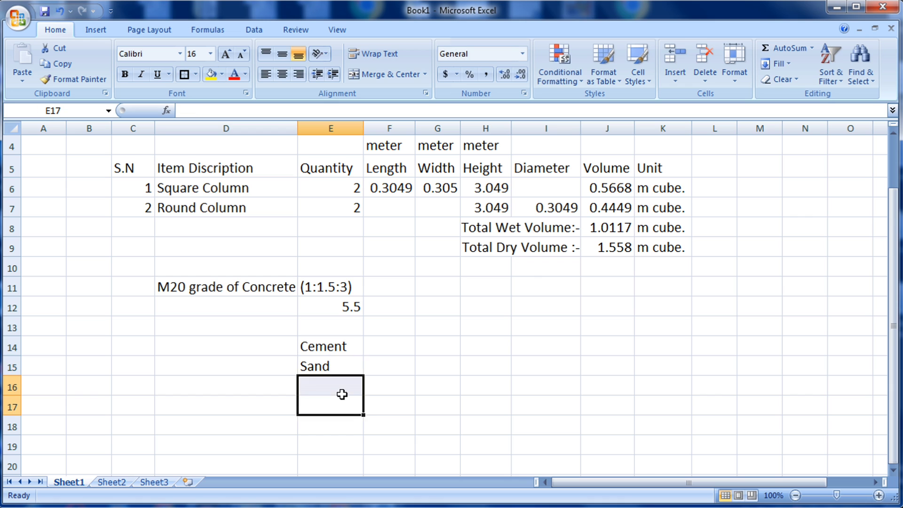
pyautogui.write('Agg')
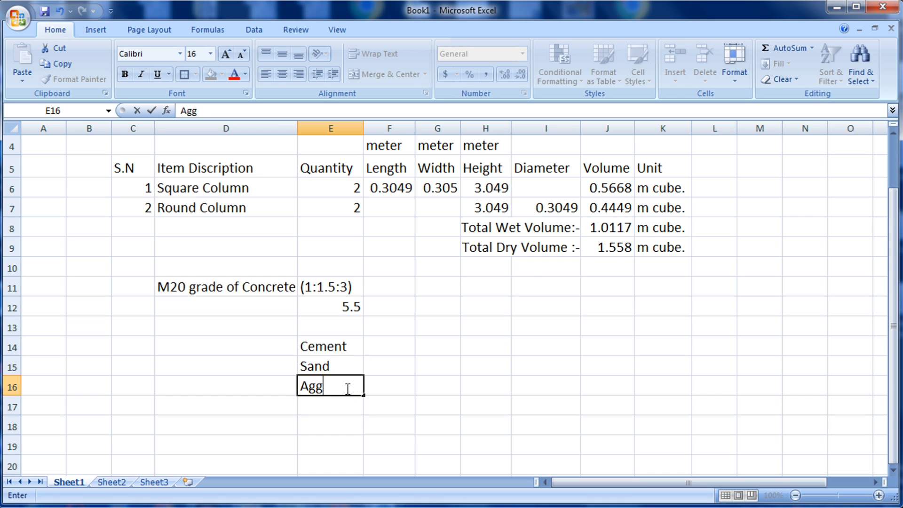
pyautogui.write('regate')
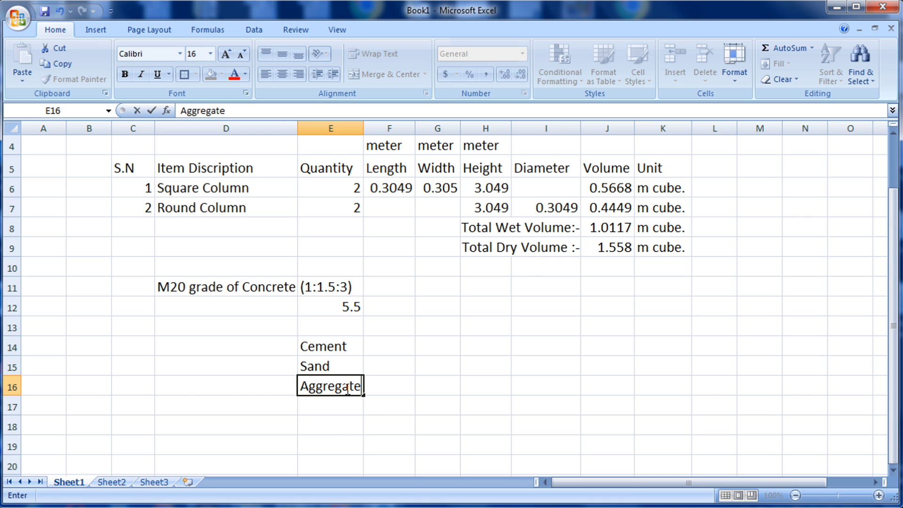
pyautogui.click(360, 411)
# Step: Calculate the cement volume in F14 from the ratio sum and total dry volume with the formula =1/E12*J9
pyautogui.click(392, 342)
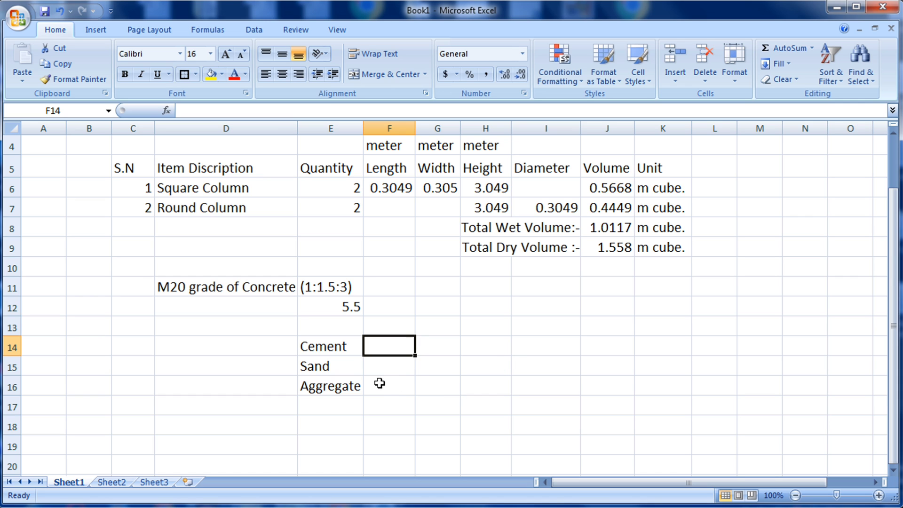
pyautogui.write('=')
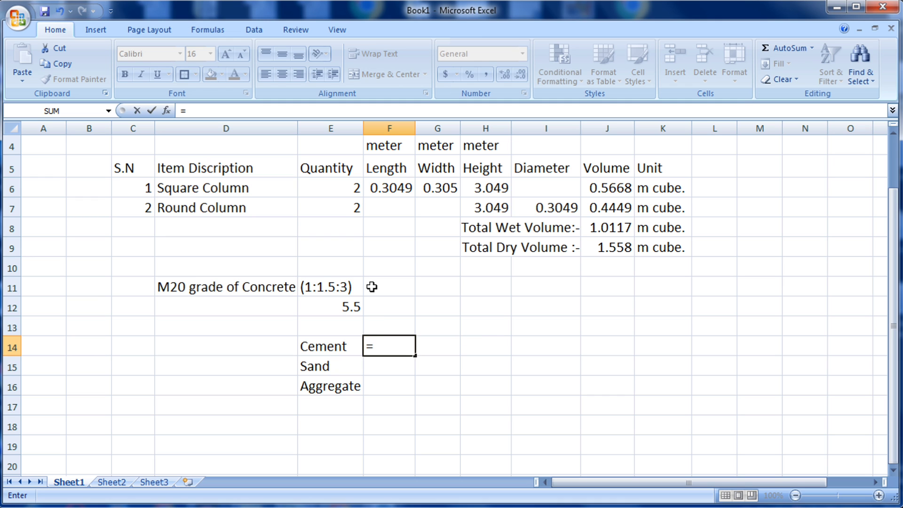
pyautogui.write('1/')
pyautogui.click(337, 303)
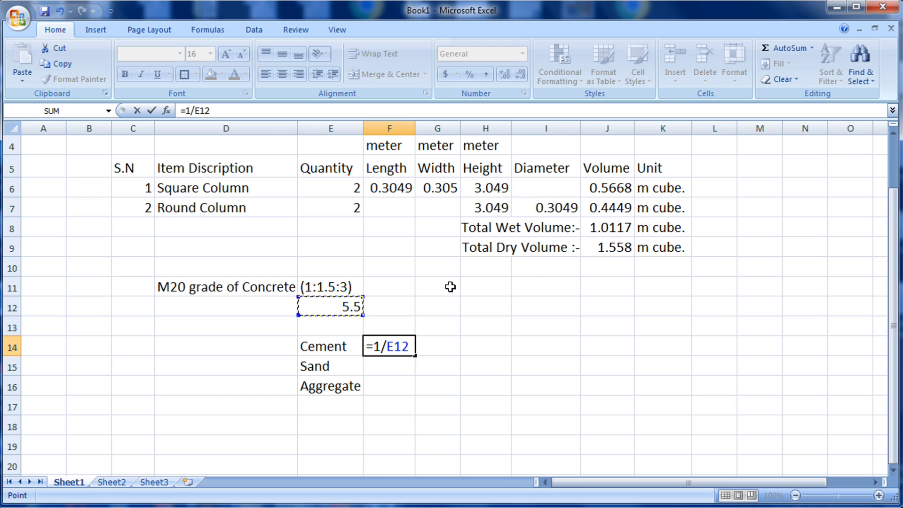
pyautogui.write('*')
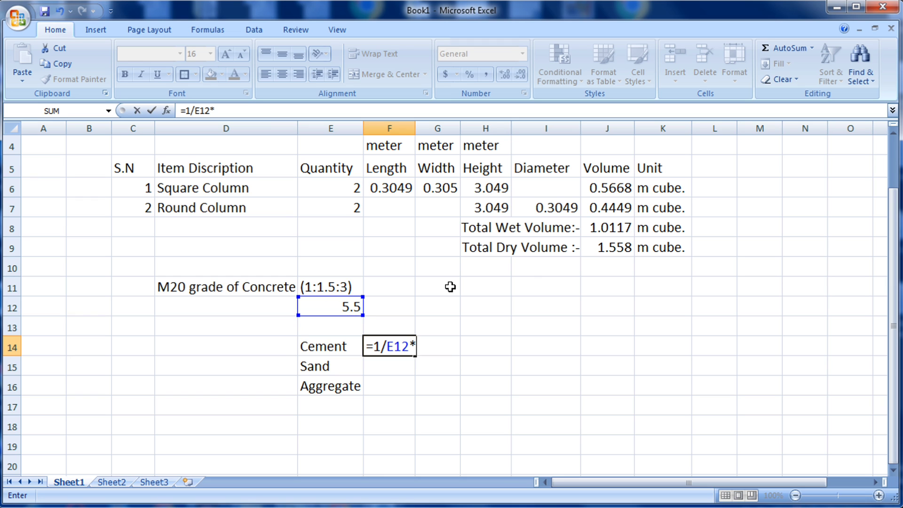
pyautogui.click(614, 248)
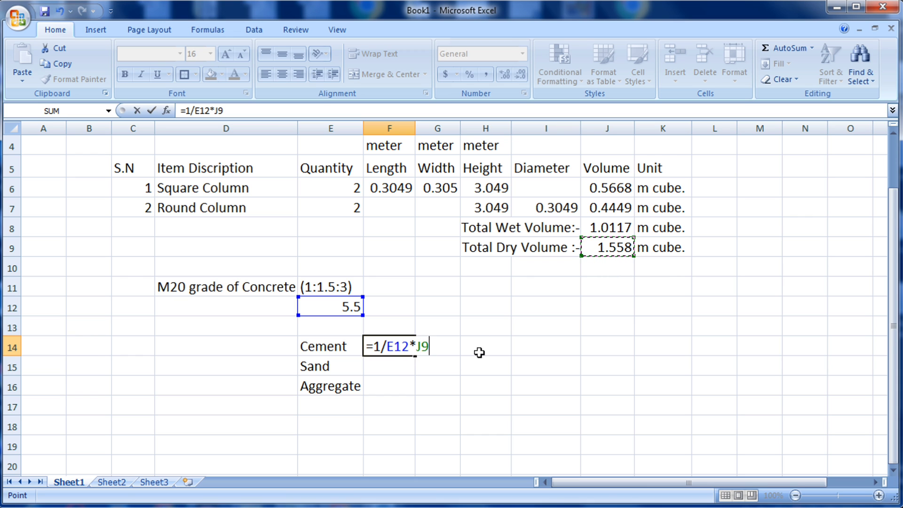
pyautogui.press('Return')
pyautogui.click(408, 348)
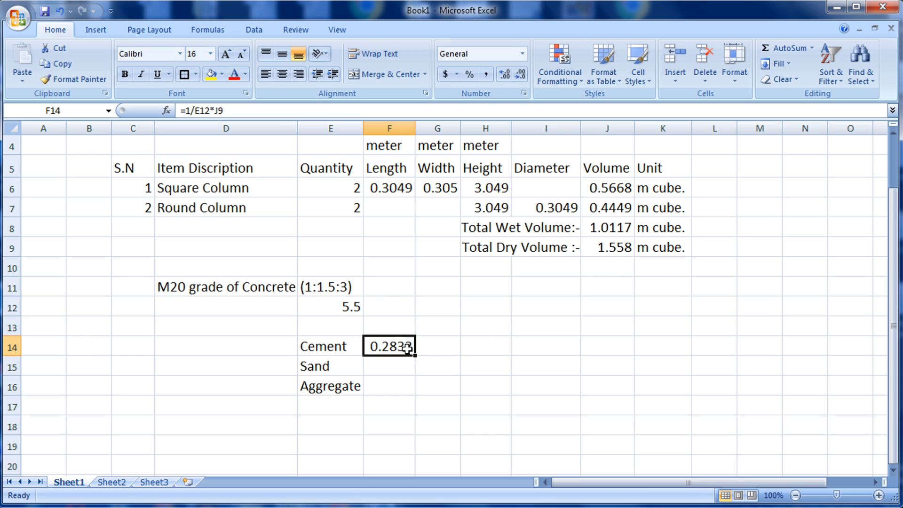
# Step: Copy the unit "m cube." from K9 to G14 beside the cement volume and widen column G to fit it
pyautogui.click(434, 341)
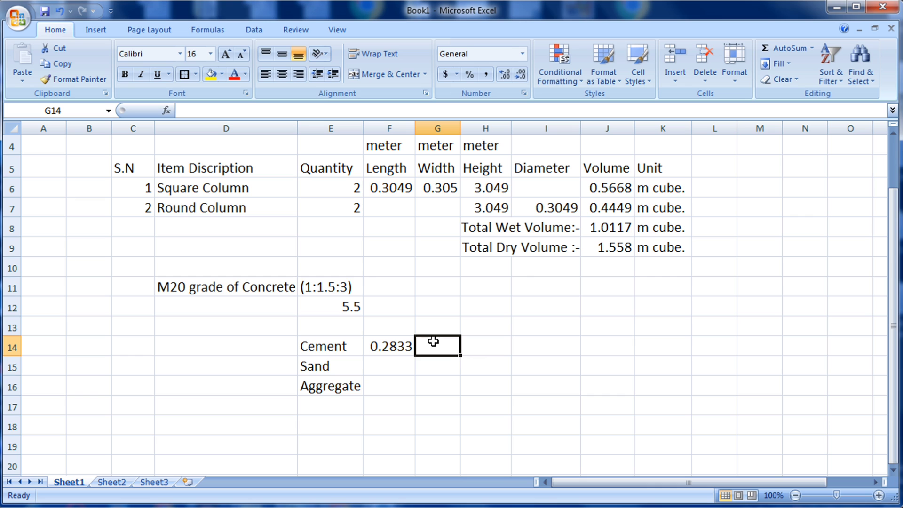
pyautogui.click(651, 250)
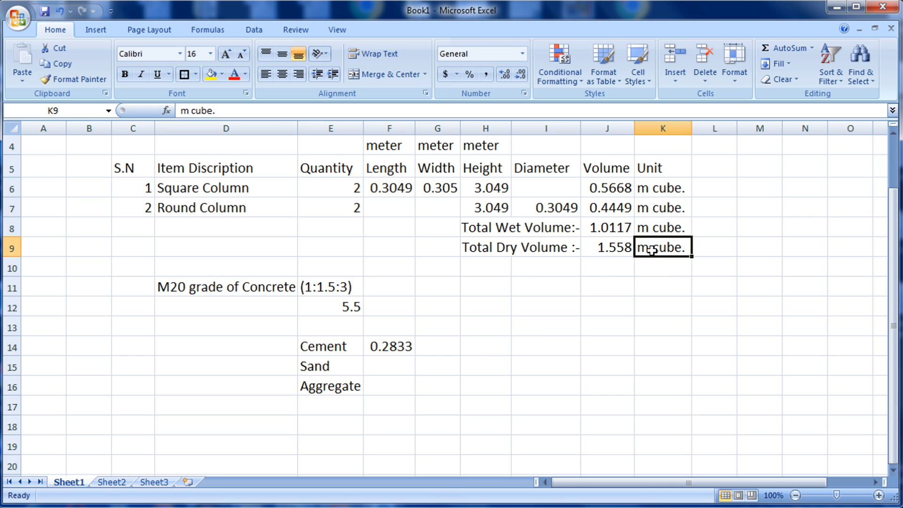
pyautogui.hotkey('ctrl', 'c')
pyautogui.click(434, 349)
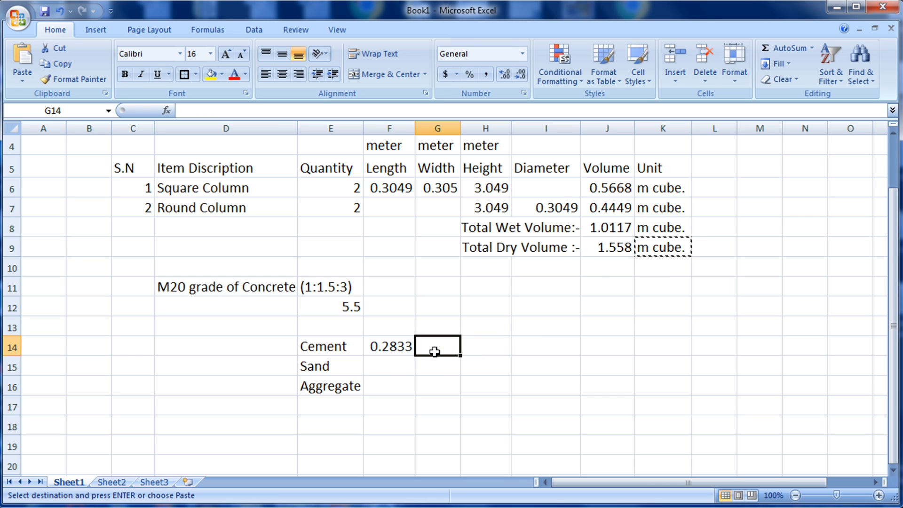
pyautogui.hotkey('ctrl', 'v')
pyautogui.click(454, 384)
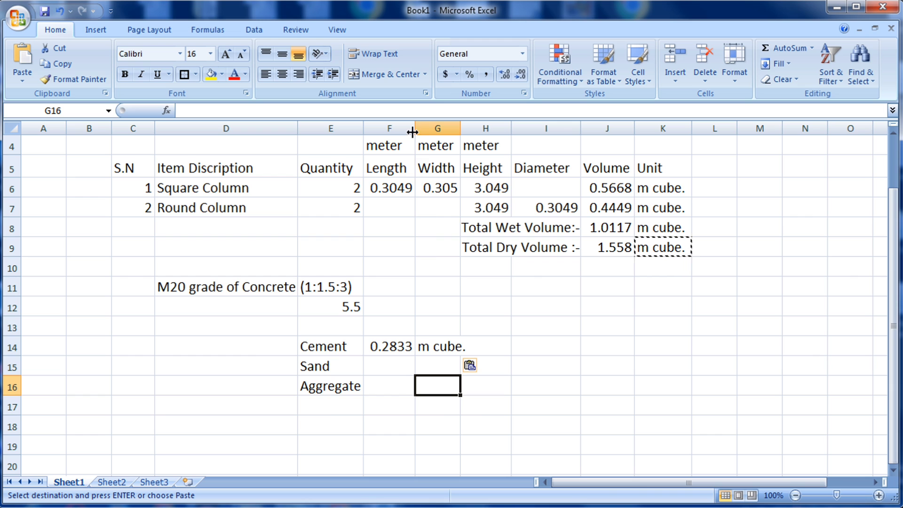
pyautogui.moveTo(460, 127); pyautogui.dragTo(481, 131)
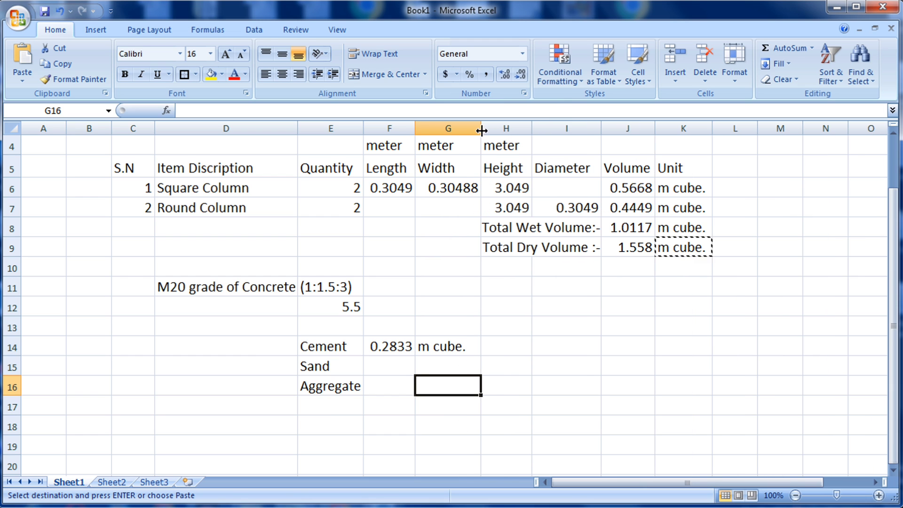
pyautogui.click(514, 358)
# Step: Calculate the sand volume in F15 with the formula =1.5/E12*J9
pyautogui.click(398, 360)
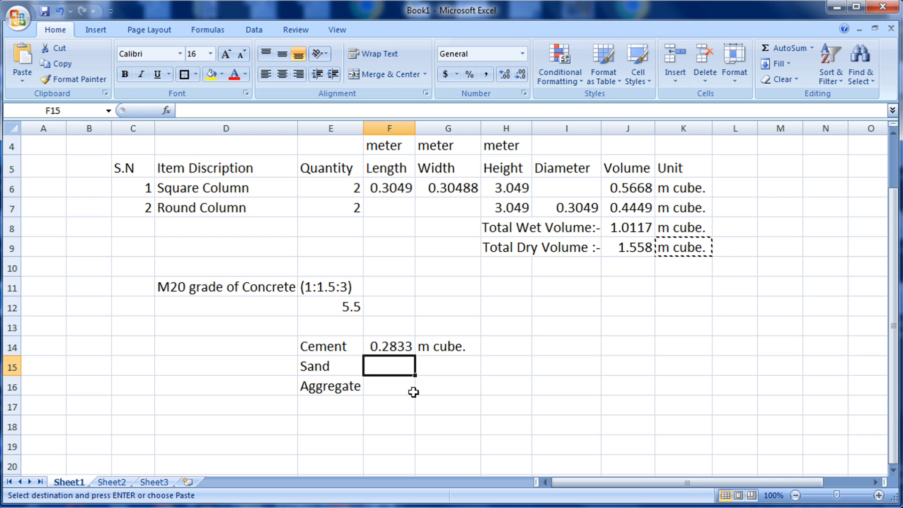
pyautogui.write('=')
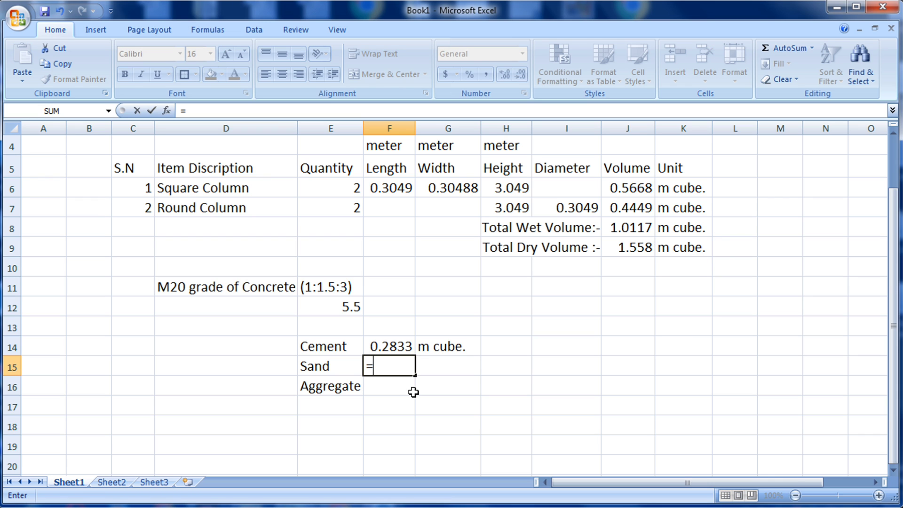
pyautogui.write('1.5/')
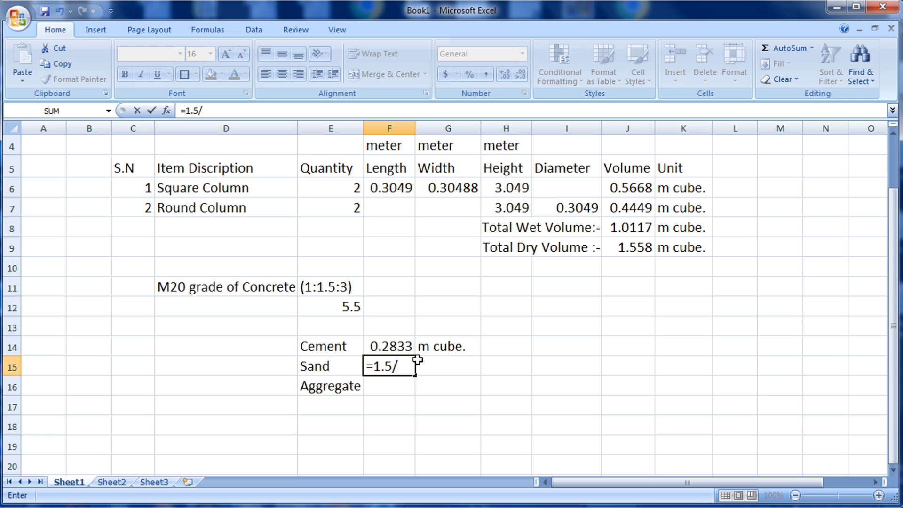
pyautogui.click(351, 308)
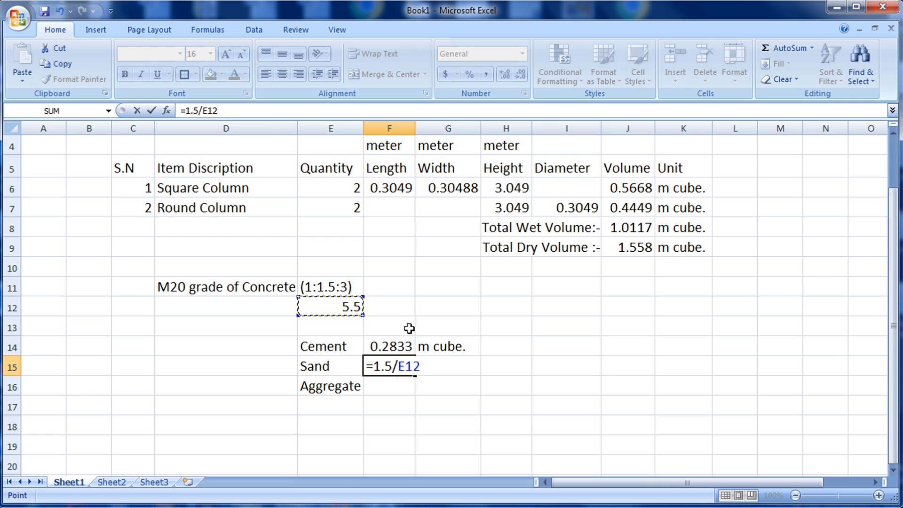
pyautogui.write('*')
pyautogui.click(648, 247)
pyautogui.press('Return')
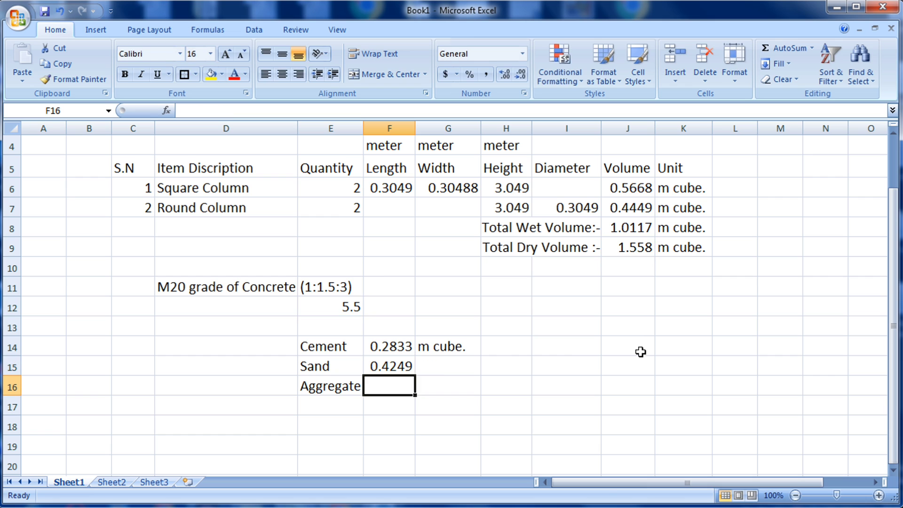
# Step: Calculate the aggregate volume in F16 with the formula =3/E12*J9
pyautogui.write('=')
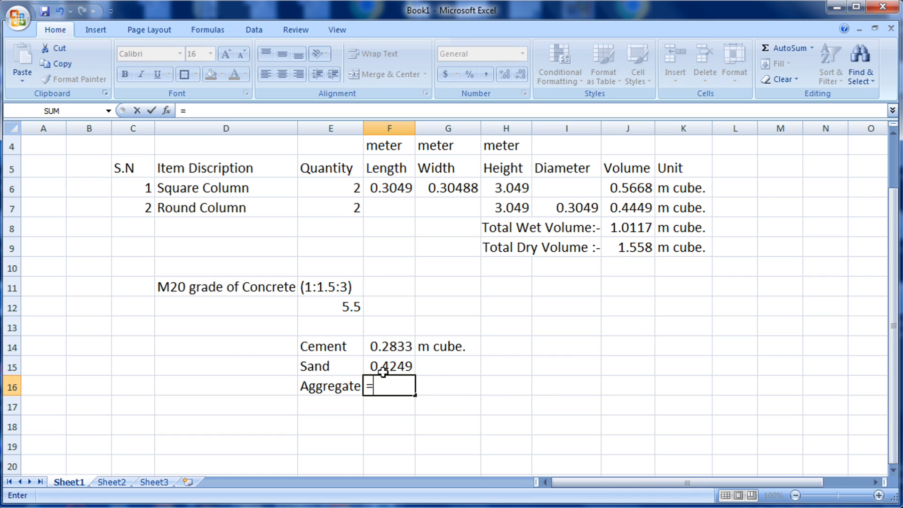
pyautogui.write('3/')
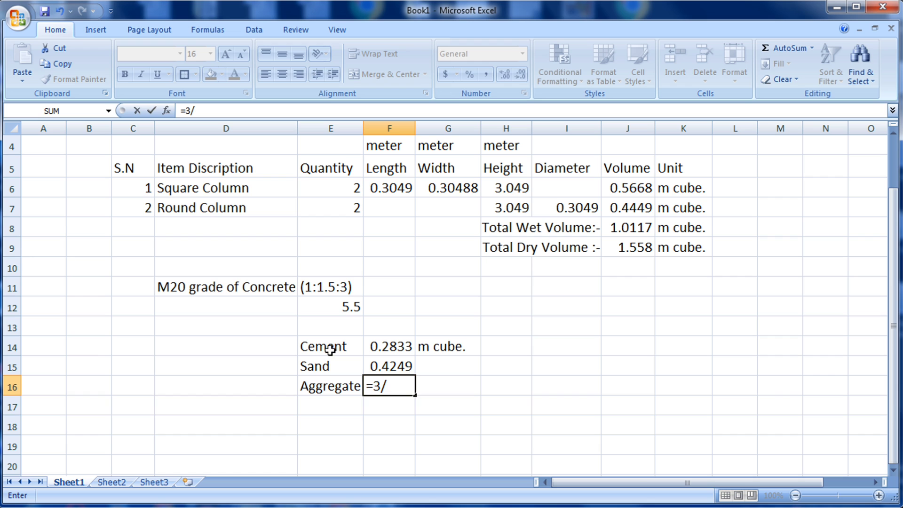
pyautogui.click(351, 308)
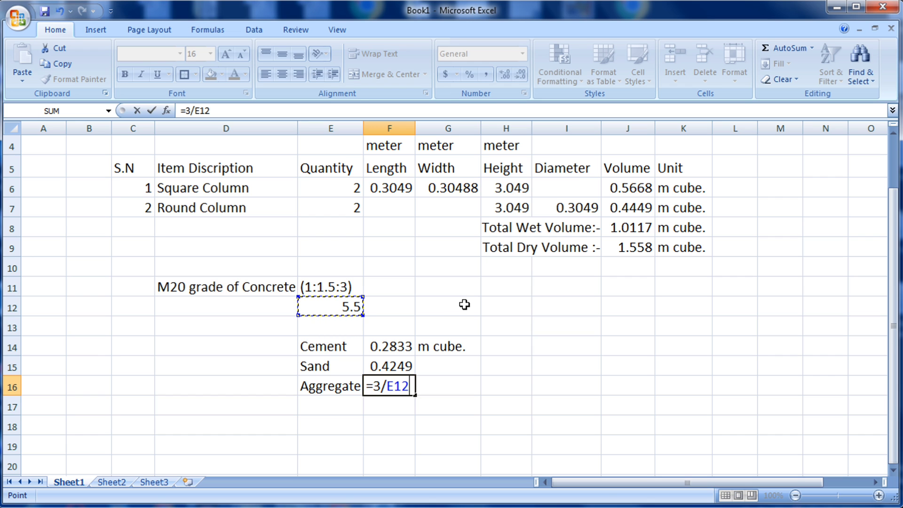
pyautogui.write('*')
pyautogui.click(635, 246)
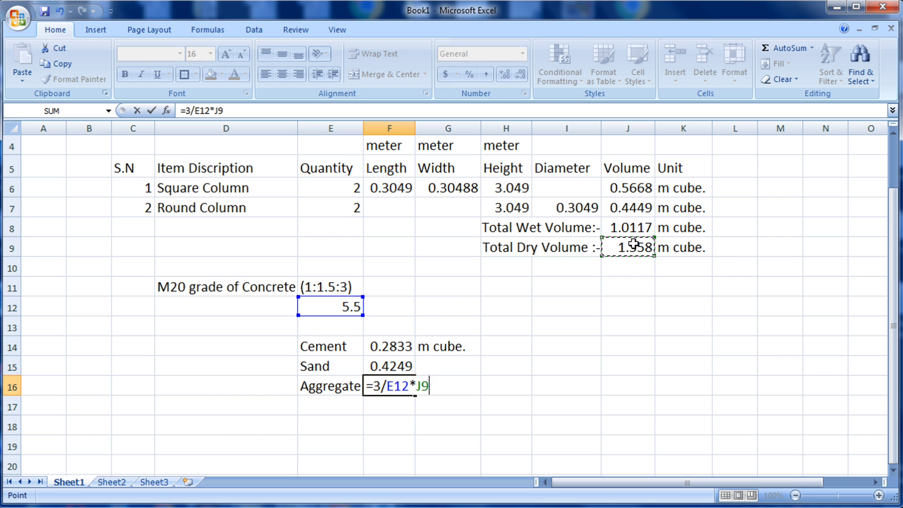
pyautogui.press('Return')
# Step: Copy the unit "m cube." from G14 down through G16 for the sand and aggregate volumes
pyautogui.click(466, 348)
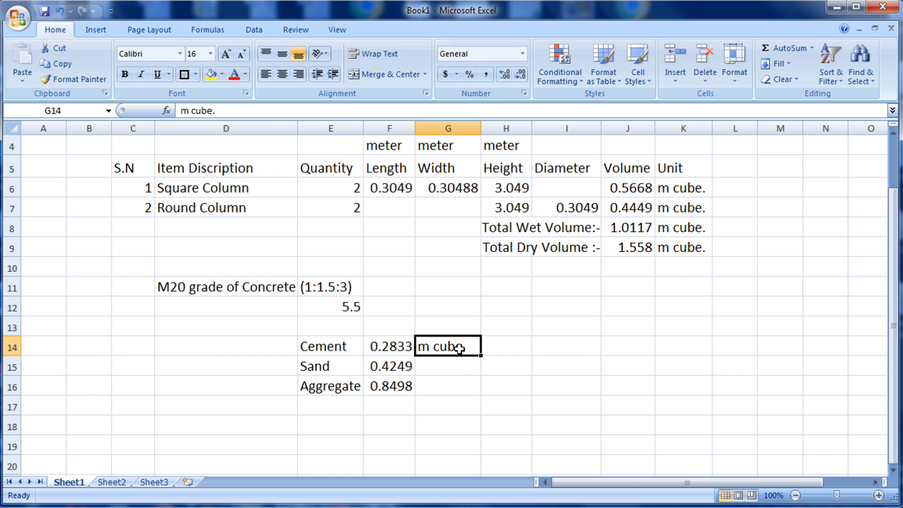
pyautogui.moveTo(480, 356); pyautogui.dragTo(480, 392)
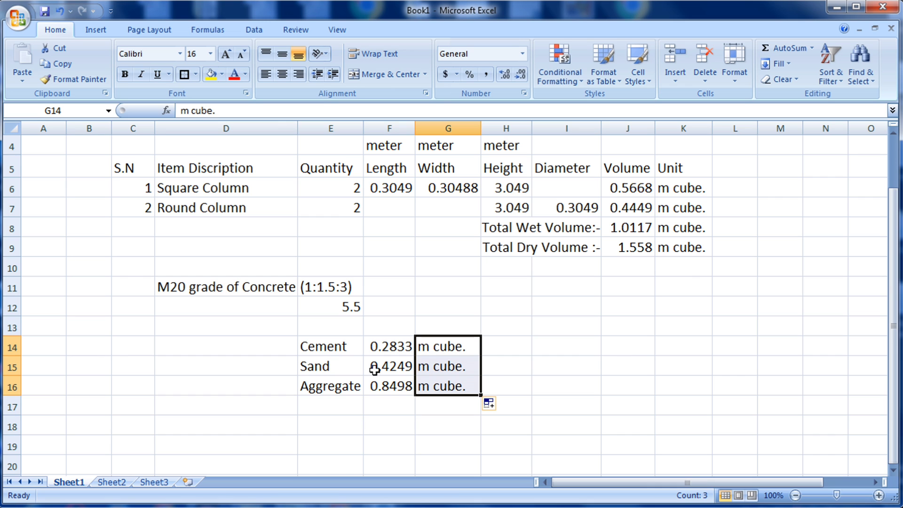
pyautogui.click(400, 367)
pyautogui.click(400, 387)
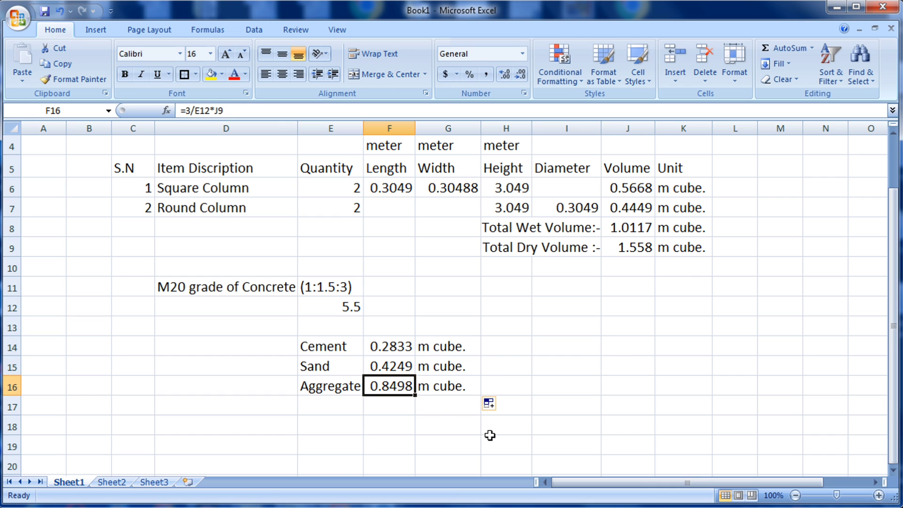
pyautogui.click(490, 436)
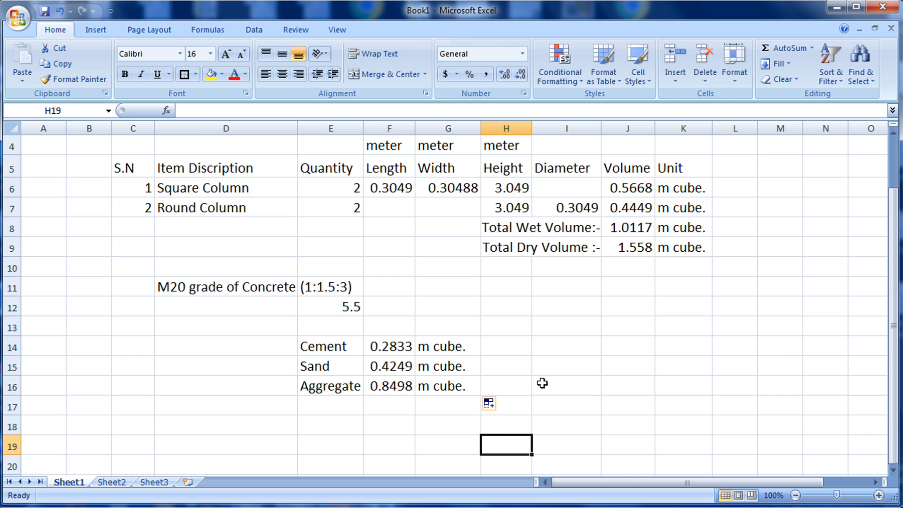
# Step: Enter the label "Weight of Cement" in I14, on the same row as the cement volume
pyautogui.click(404, 346)
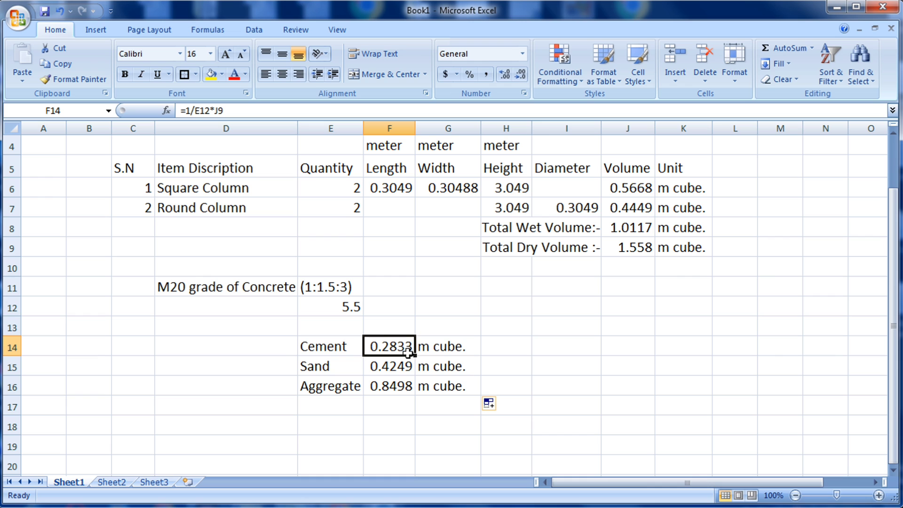
pyautogui.click(549, 350)
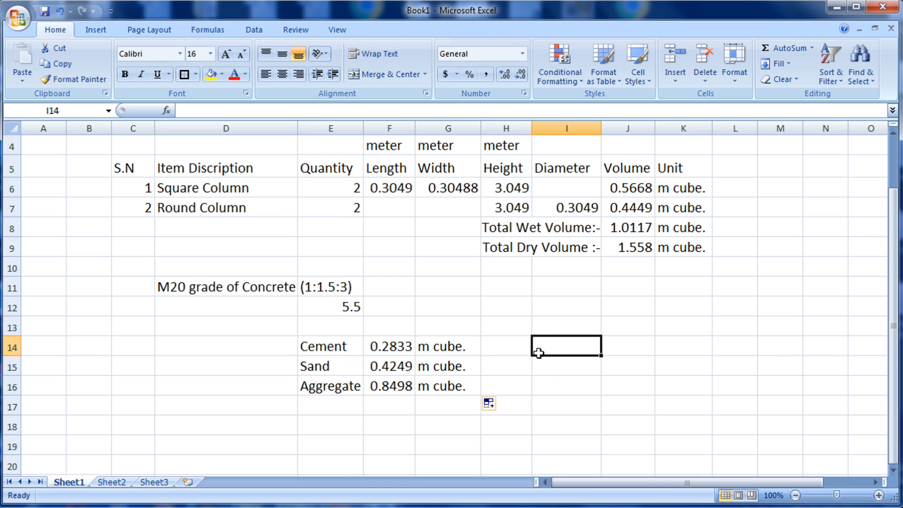
pyautogui.write('Weig')
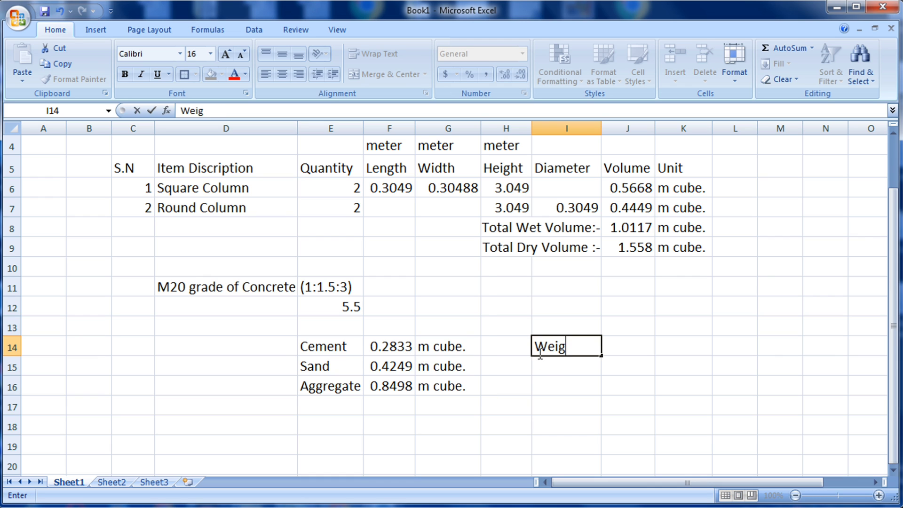
pyautogui.write('ht of Ceme')
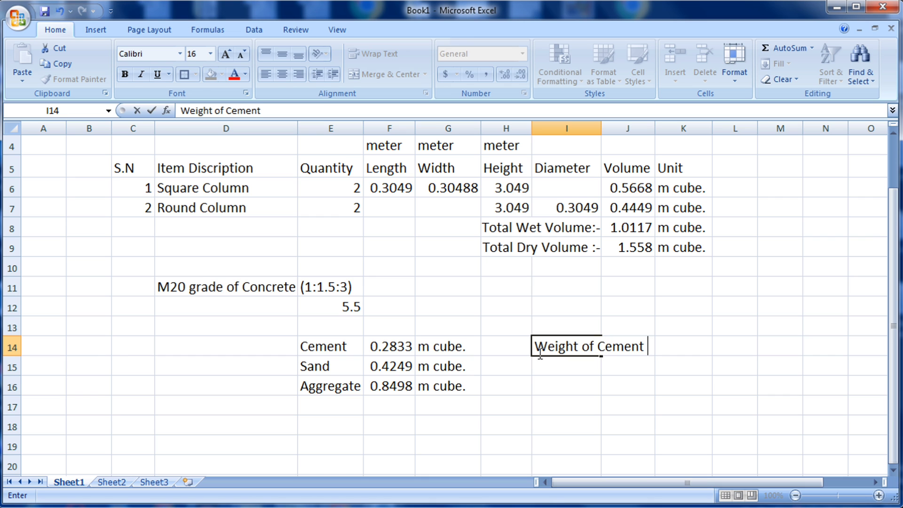
pyautogui.write('nt')
pyautogui.click(619, 379)
# Step: Merge and center I14:J14 and extend the label to "Weight of Cement:-"
pyautogui.moveTo(579, 346); pyautogui.dragTo(637, 339)
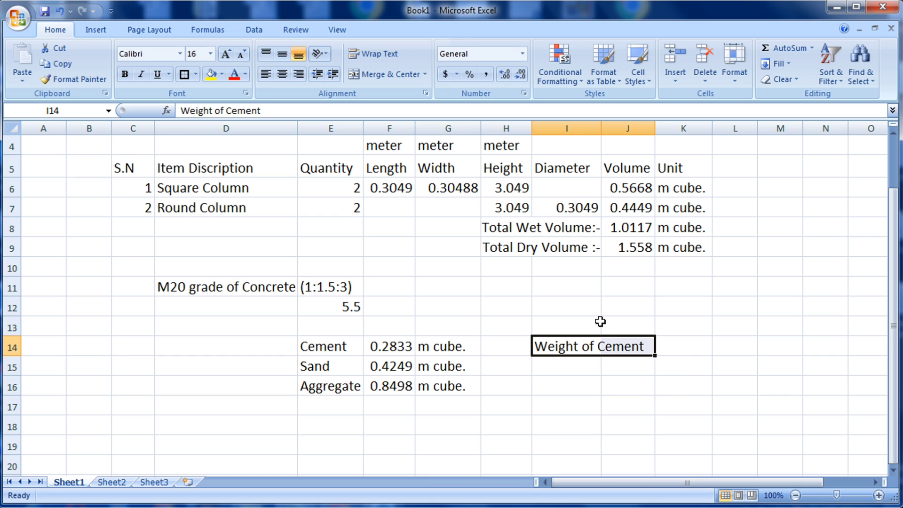
pyautogui.click(389, 76)
pyautogui.click(643, 393)
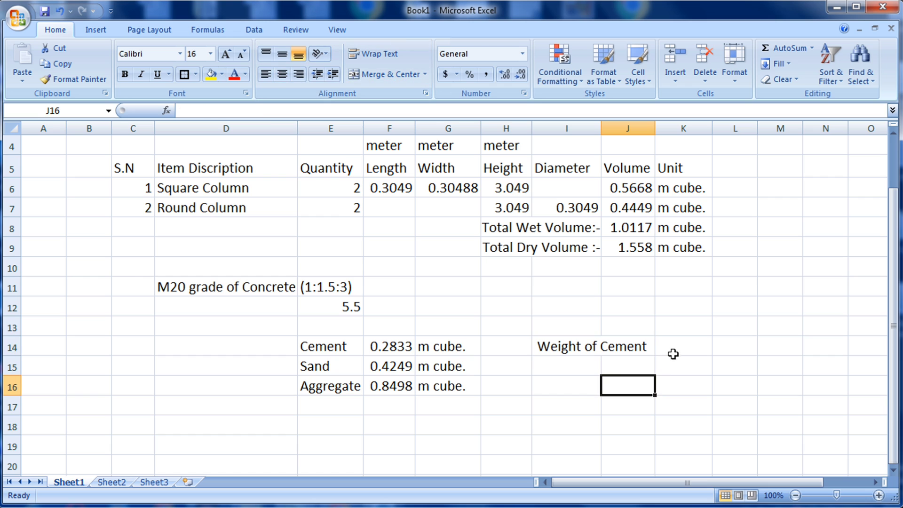
pyautogui.doubleClick(644, 349)
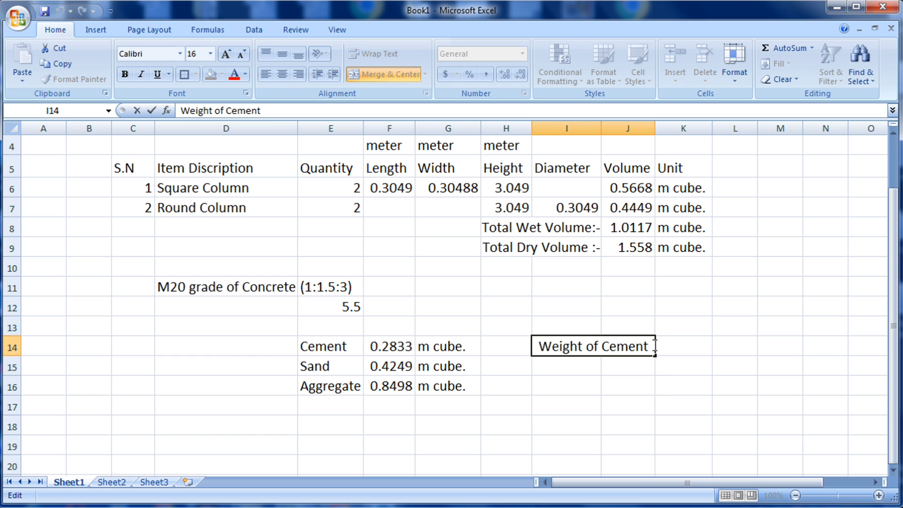
pyautogui.write(':-')
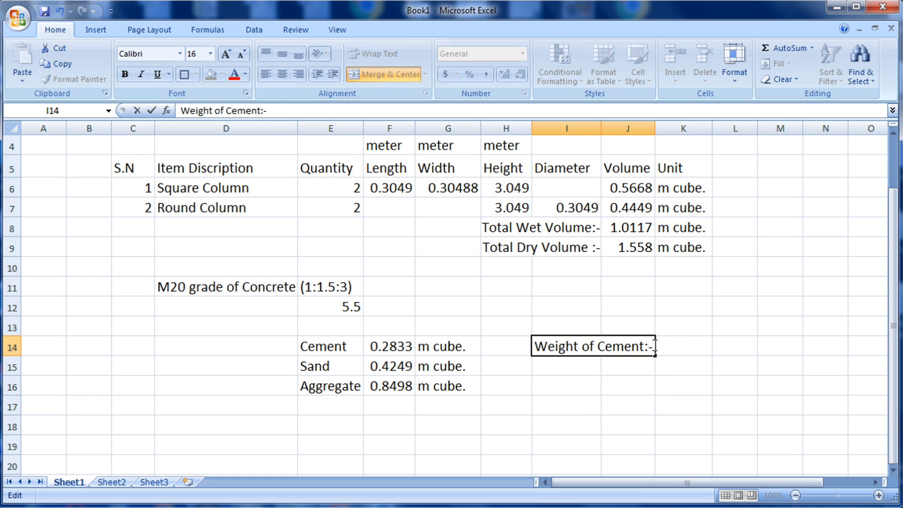
pyautogui.click(686, 345)
# Step: Calculate the cement weight in K14 with the formula =F14*1440
pyautogui.click(400, 347)
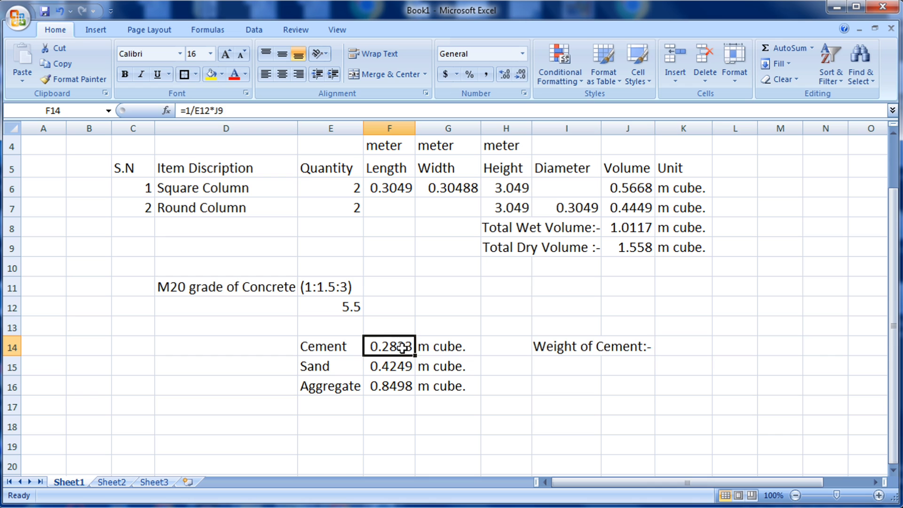
pyautogui.click(667, 346)
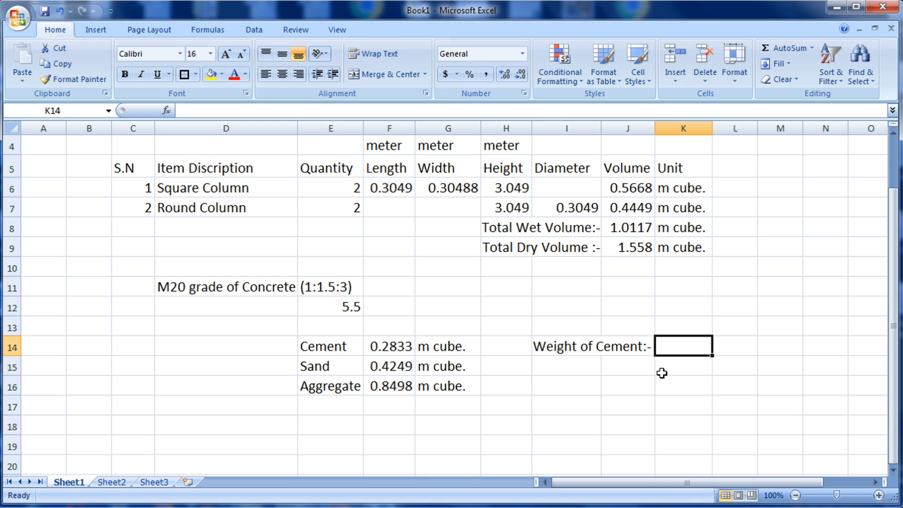
pyautogui.write('=')
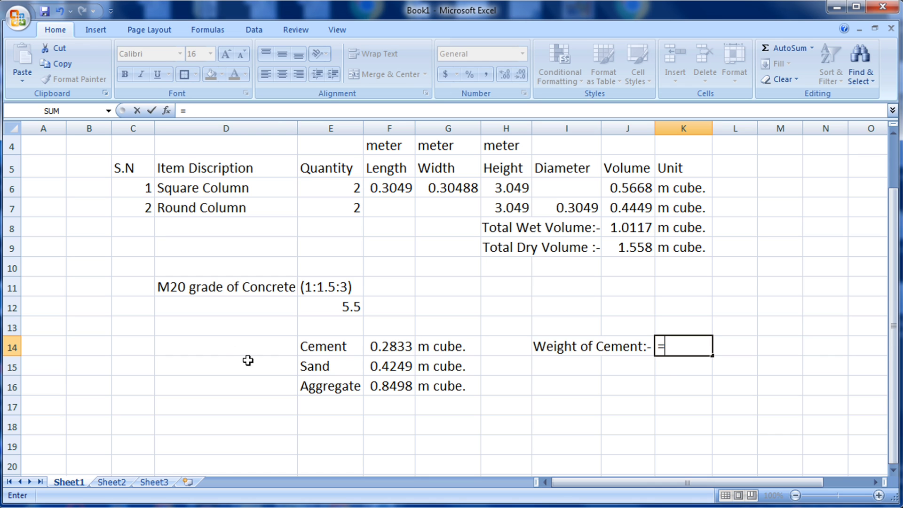
pyautogui.click(389, 348)
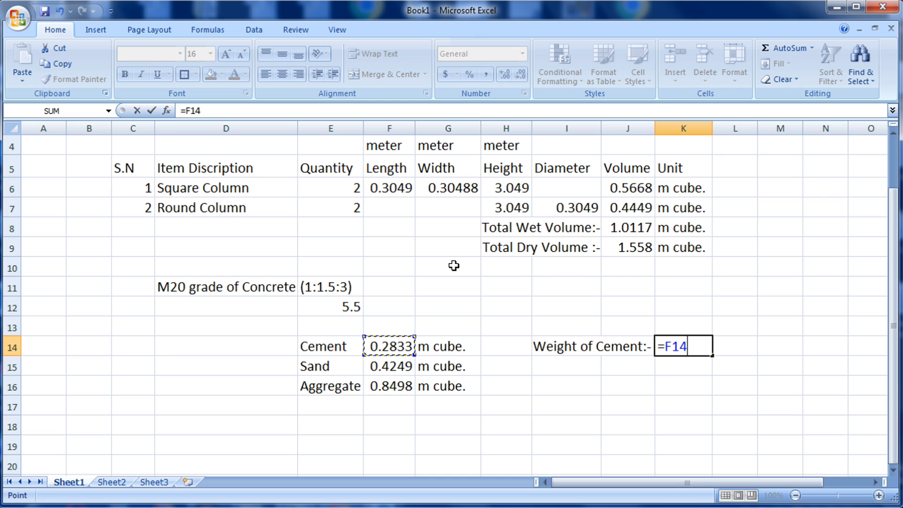
pyautogui.write('*1440')
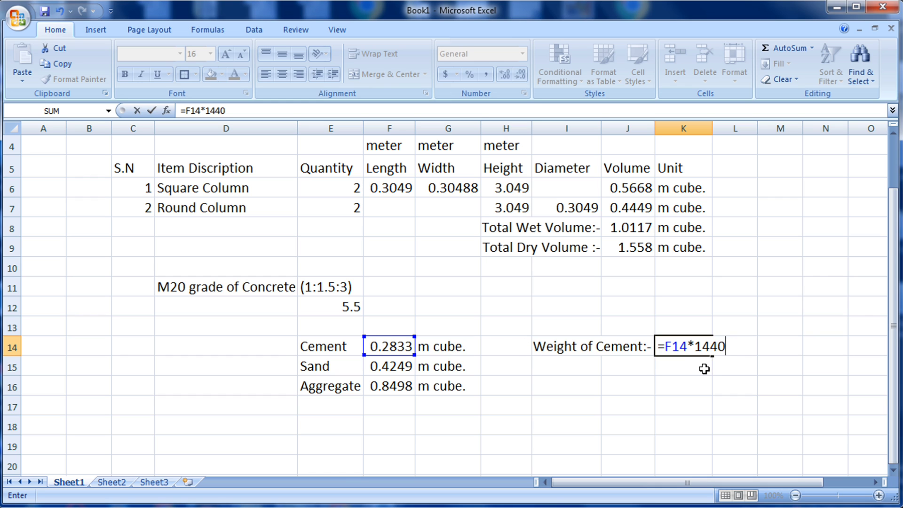
pyautogui.press('Return')
pyautogui.click(693, 346)
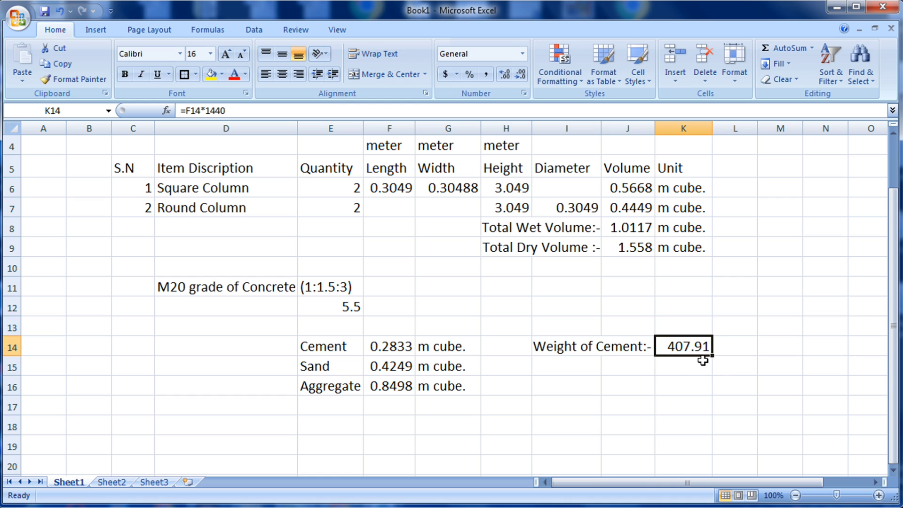
# Step: Enter the unit "Kg." in L14 beside the cement weight
pyautogui.click(728, 346)
pyautogui.write('Kg.')
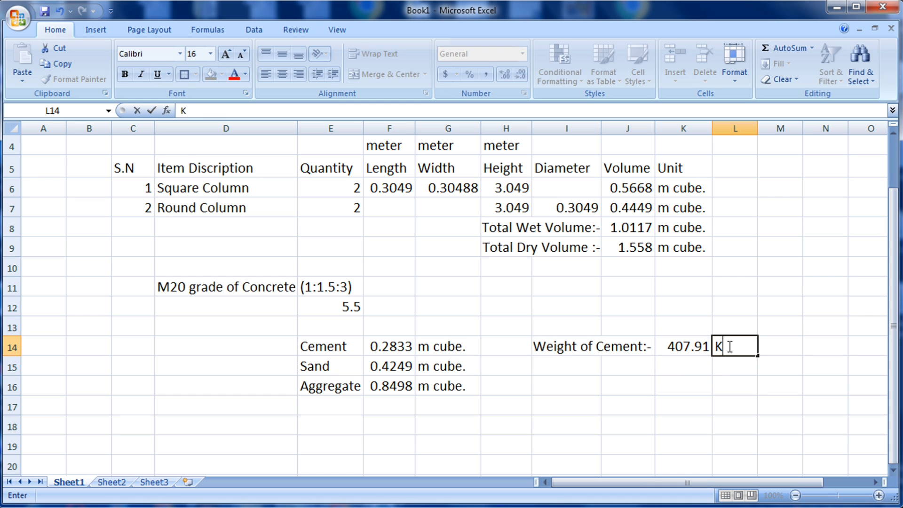
pyautogui.click(682, 382)
pyautogui.click(688, 346)
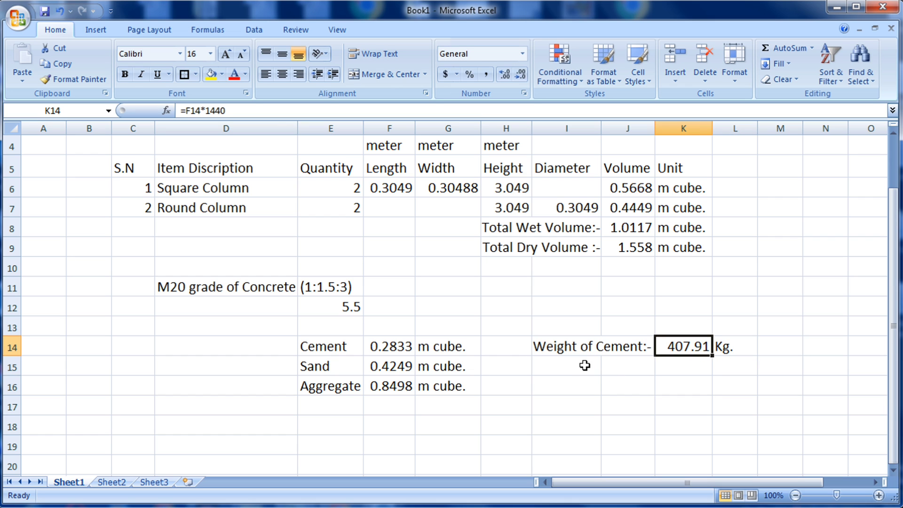
# Step: Merge and center I15:J15 and enter the label "Bags of Cement :-" in it
pyautogui.moveTo(584, 365); pyautogui.dragTo(617, 365)
pyautogui.click(386, 74)
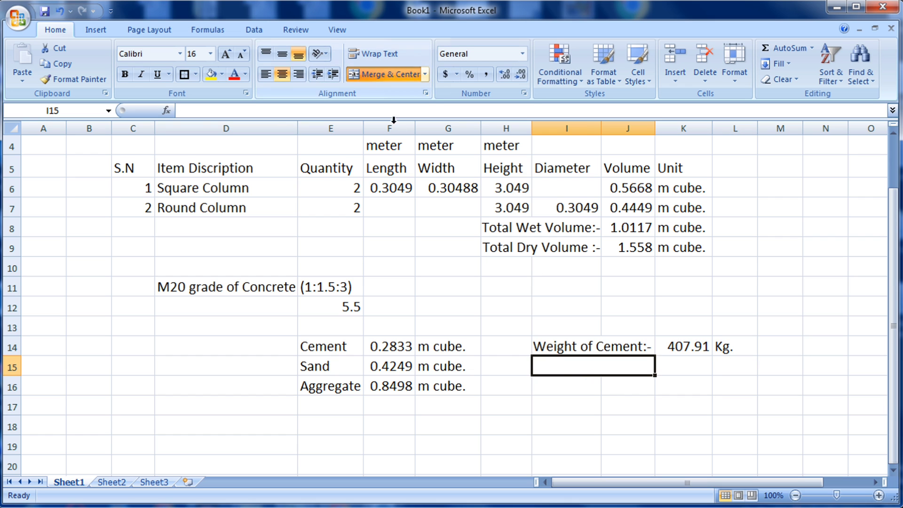
pyautogui.write('Bags')
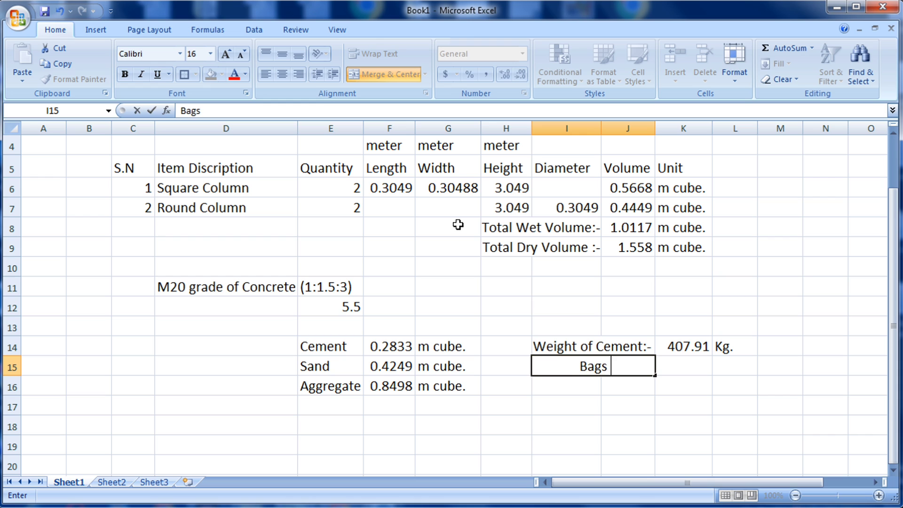
pyautogui.write(' of Ceme')
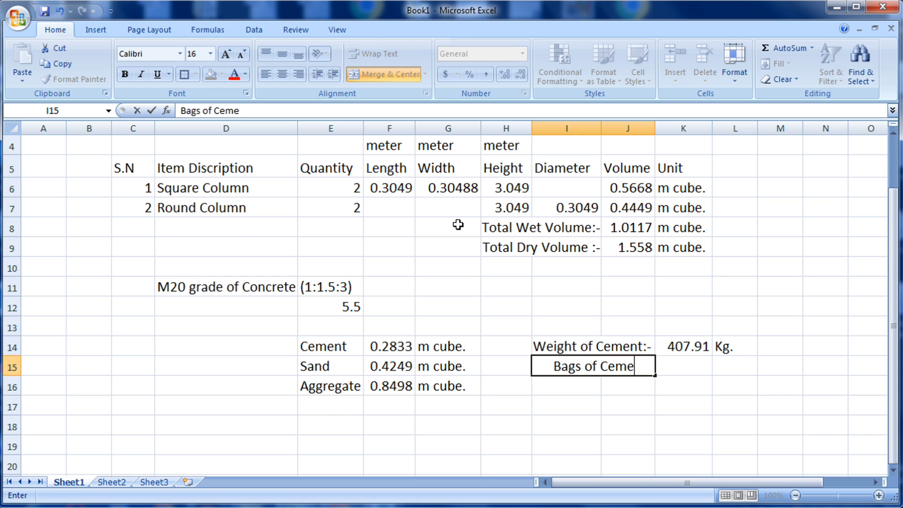
pyautogui.write('nt')
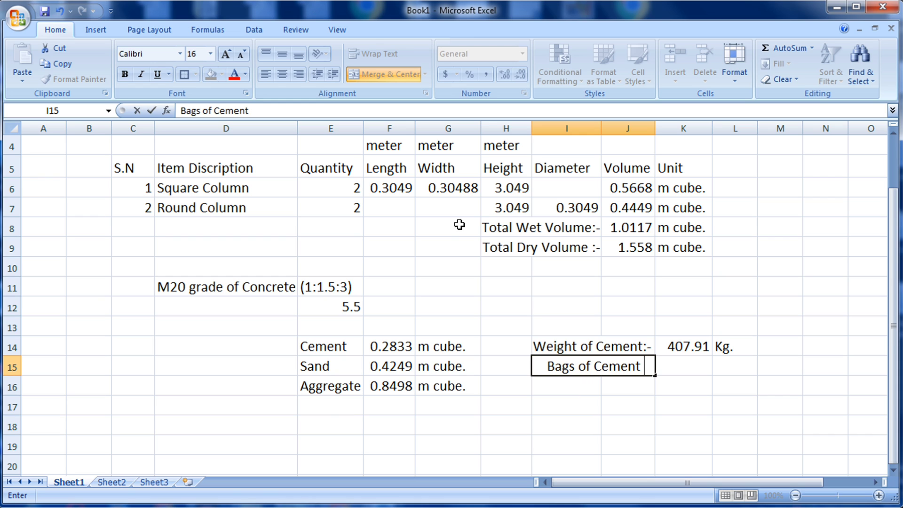
pyautogui.write(' :-')
# Step: Calculate the number of cement bags in K15 with the formula =K14/50
pyautogui.click(701, 367)
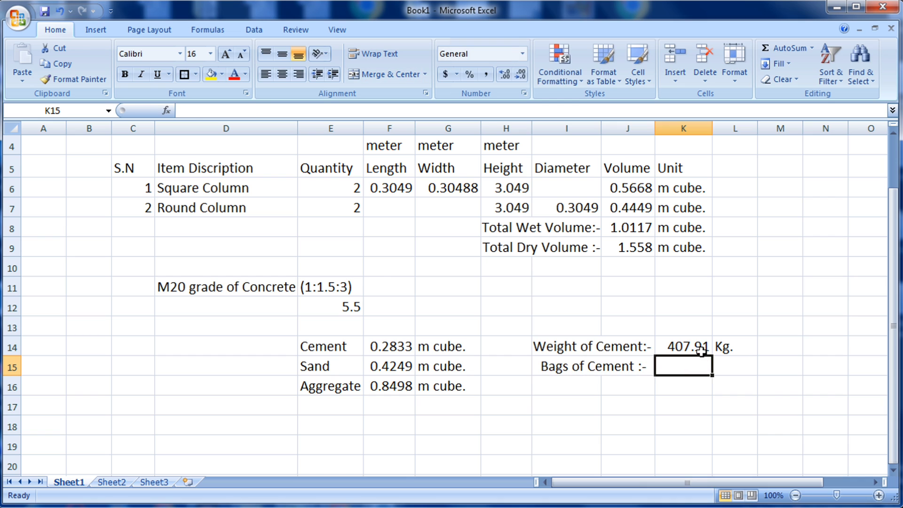
pyautogui.click(701, 350)
pyautogui.click(677, 370)
pyautogui.write('=')
pyautogui.click(691, 345)
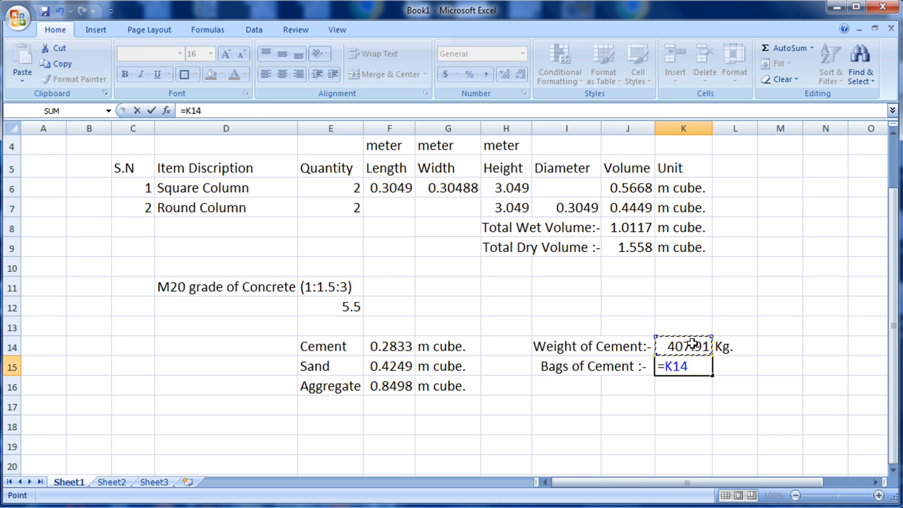
pyautogui.write('/50')
pyautogui.press('Return')
# Step: Enter the unit "No." in L15 beside the cement bag count
pyautogui.click(714, 367)
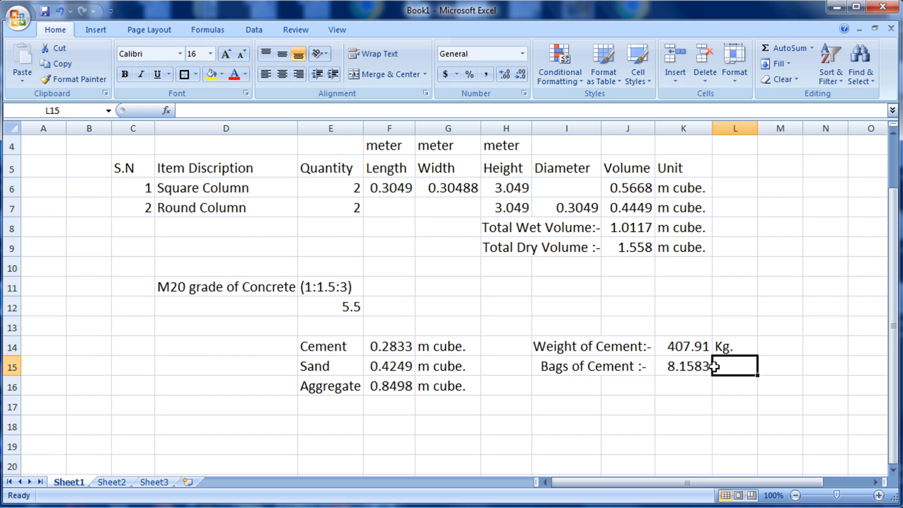
pyautogui.write('No.')
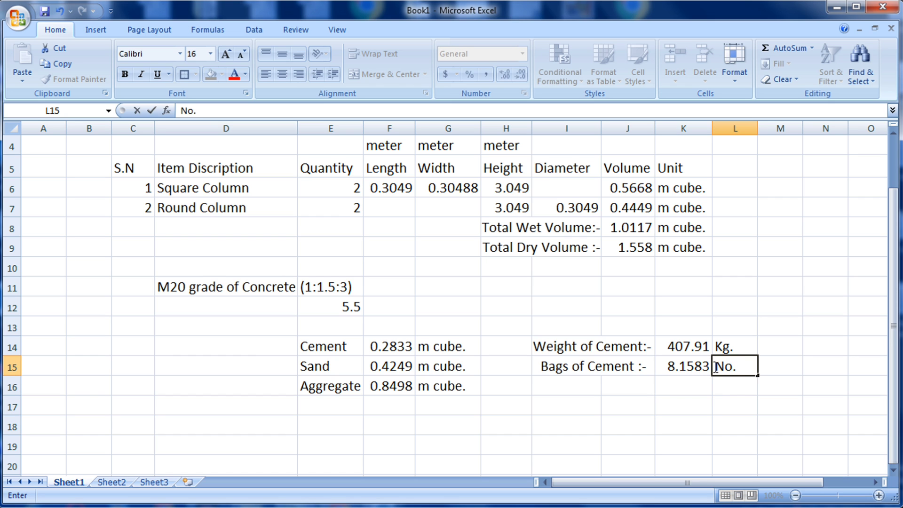
pyautogui.click(701, 399)
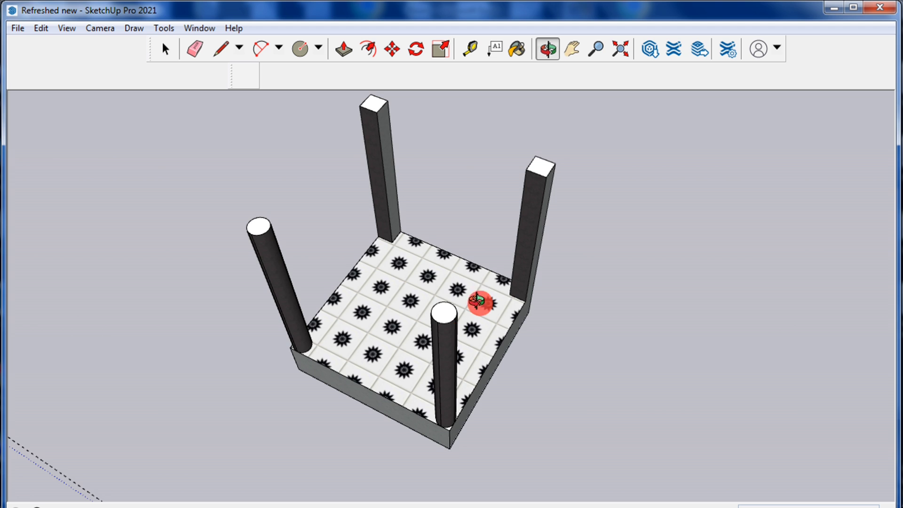
# Step: Inspect the four-column model in SketchUp, then return to Excel and review the cement bag, sand and aggregate quantities
pyautogui.moveTo(480, 298)
pyautogui.mouseDown()
pyautogui.moveTo(423, 346)
pyautogui.moveTo(432, 241)
pyautogui.moveTo(508, 303)
pyautogui.moveTo(512, 258)
pyautogui.moveTo(488, 295)
pyautogui.moveTo(454, 295)
pyautogui.moveTo(414, 369)
pyautogui.mouseUp()
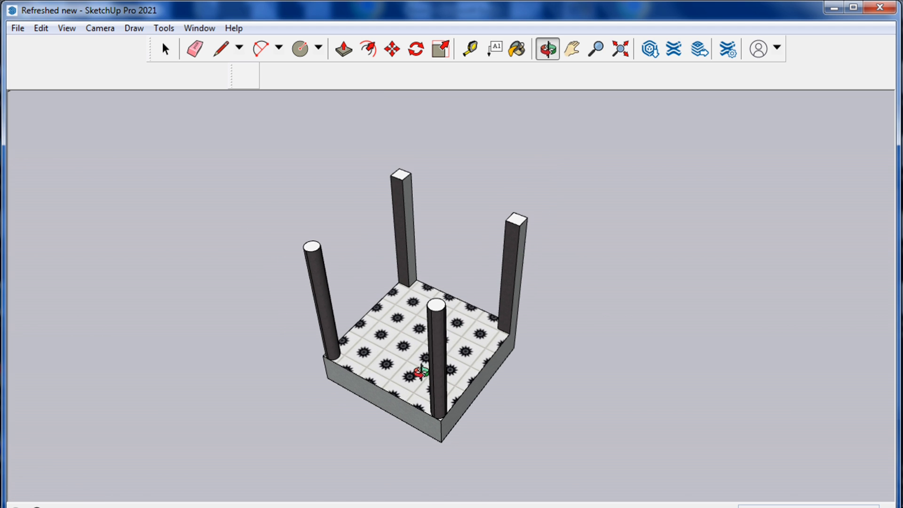
pyautogui.moveTo(461, 262)
pyautogui.mouseDown()
pyautogui.moveTo(436, 306)
pyautogui.moveTo(461, 268)
pyautogui.mouseUp()
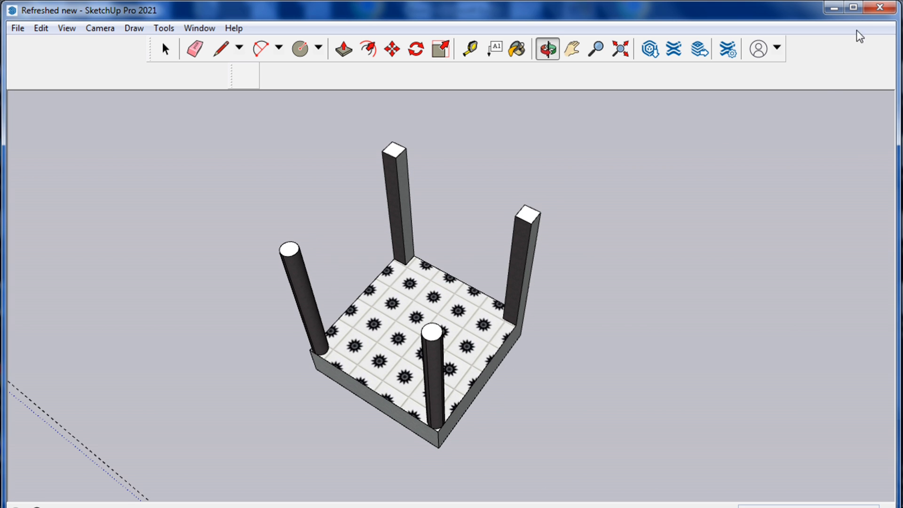
pyautogui.click(835, 8)
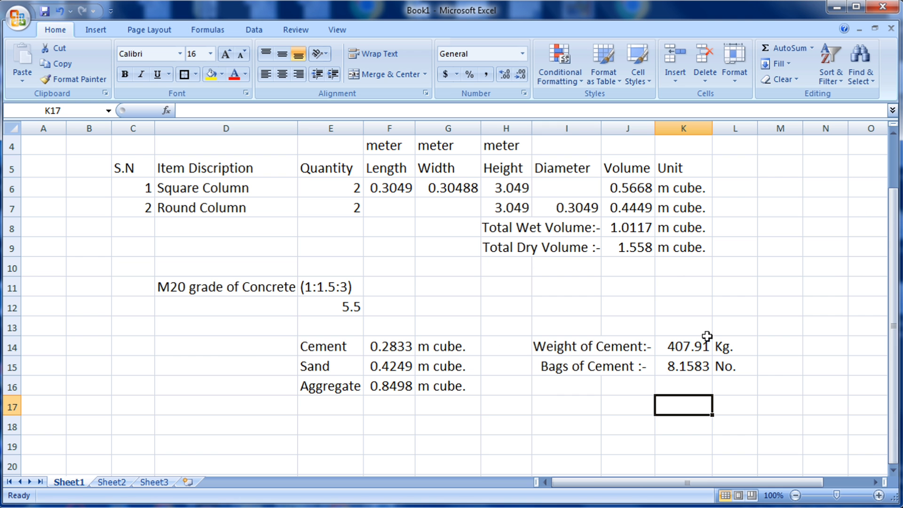
pyautogui.click(696, 363)
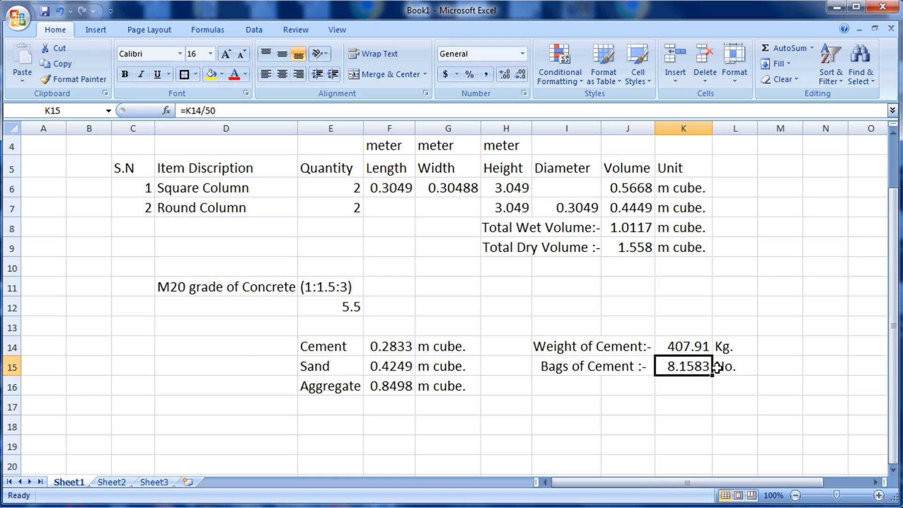
pyautogui.click(388, 367)
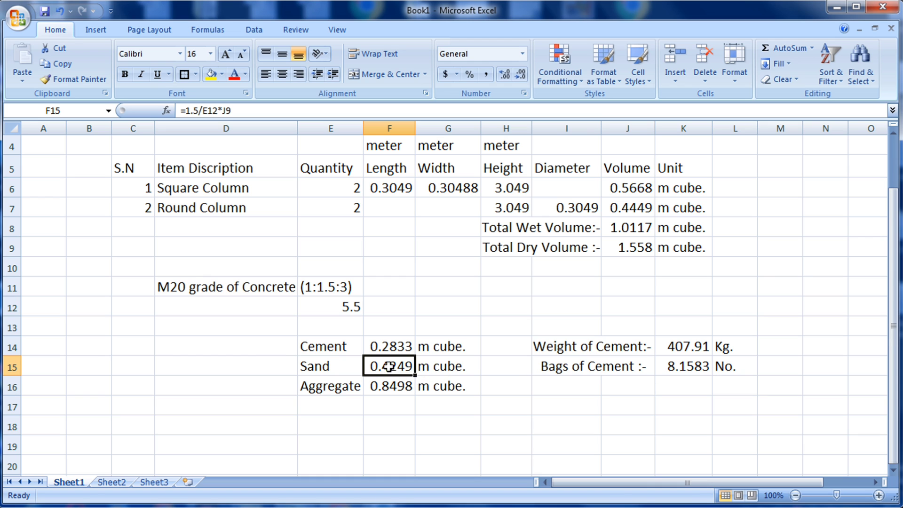
pyautogui.click(397, 388)
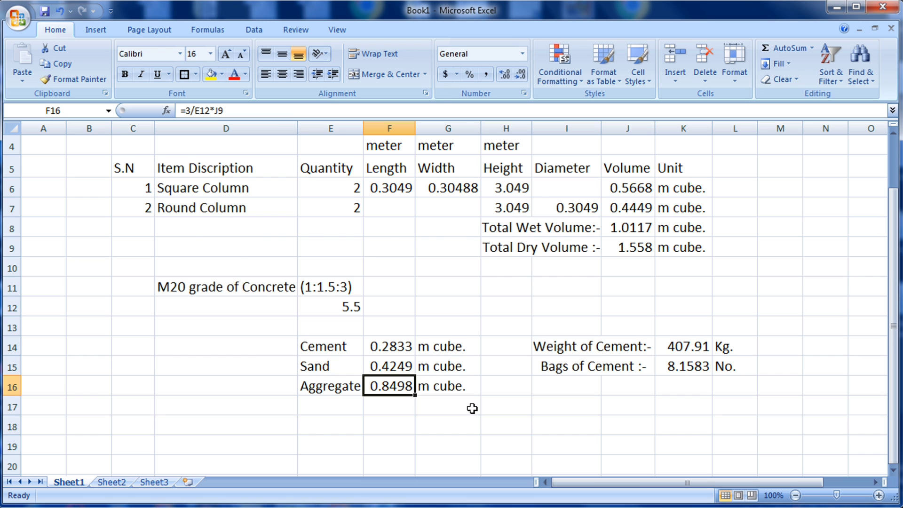
# Step: Apply All Borders to the whole estimate table in C4:L16, below the yellow title
pyautogui.scroll(1, 467, 409)
pyautogui.scroll(-1, 467, 409)
pyautogui.scroll(1, 435, 386)
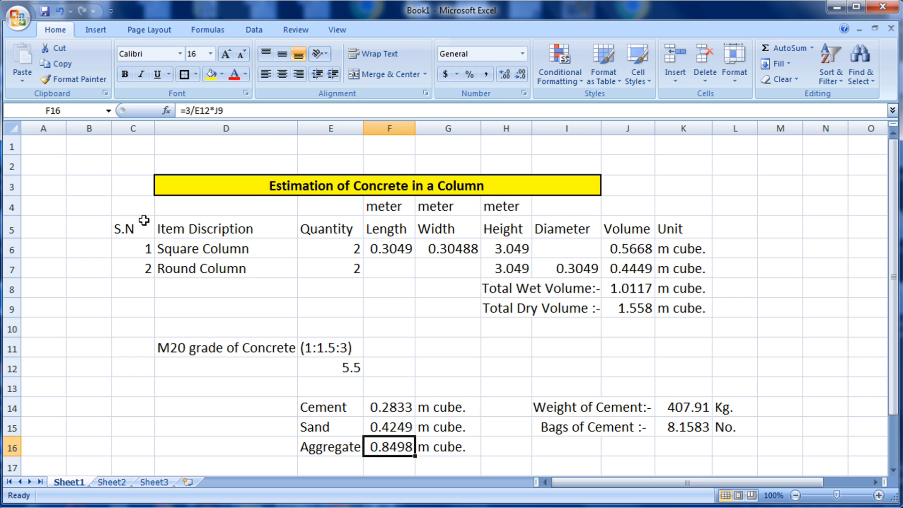
pyautogui.moveTo(135, 212); pyautogui.dragTo(728, 436)
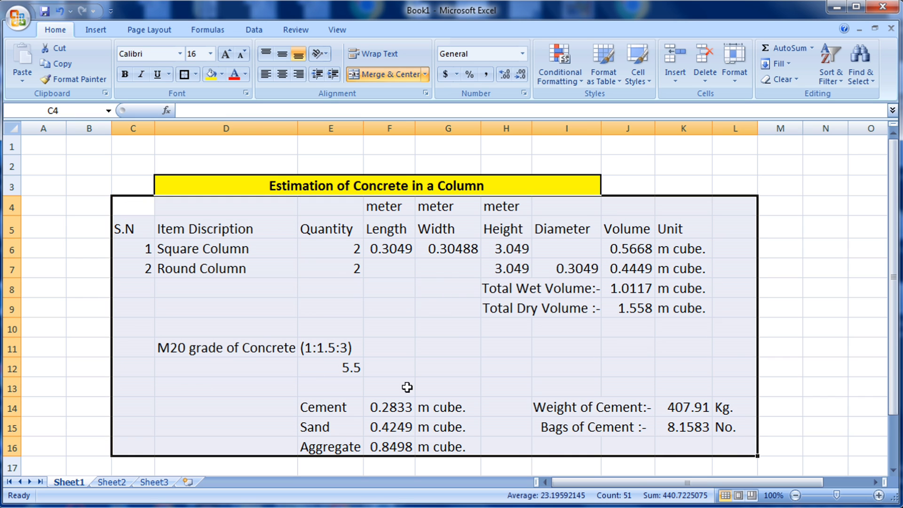
pyautogui.click(195, 74)
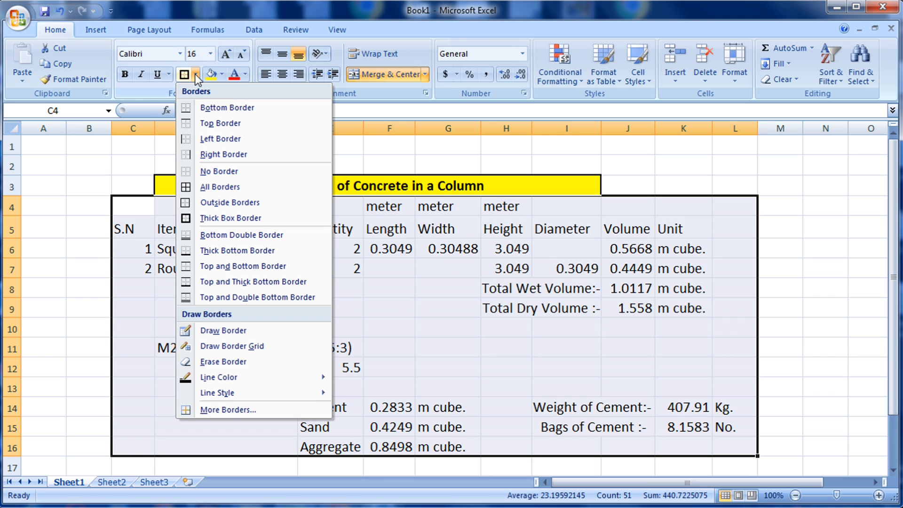
pyautogui.click(188, 187)
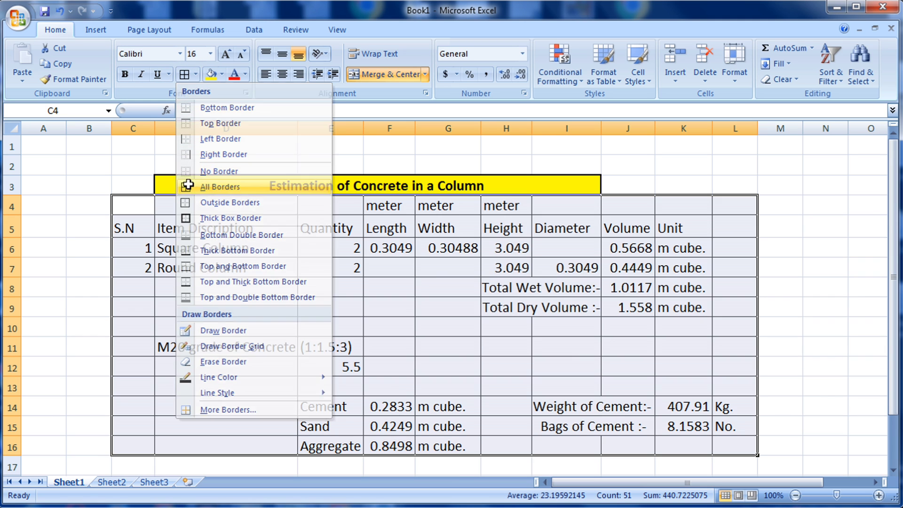
# Step: Fill the table's header row C5:K5, from S.N to Unit, with the standard light green color
pyautogui.click(797, 303)
pyautogui.moveTo(135, 229); pyautogui.dragTo(698, 228)
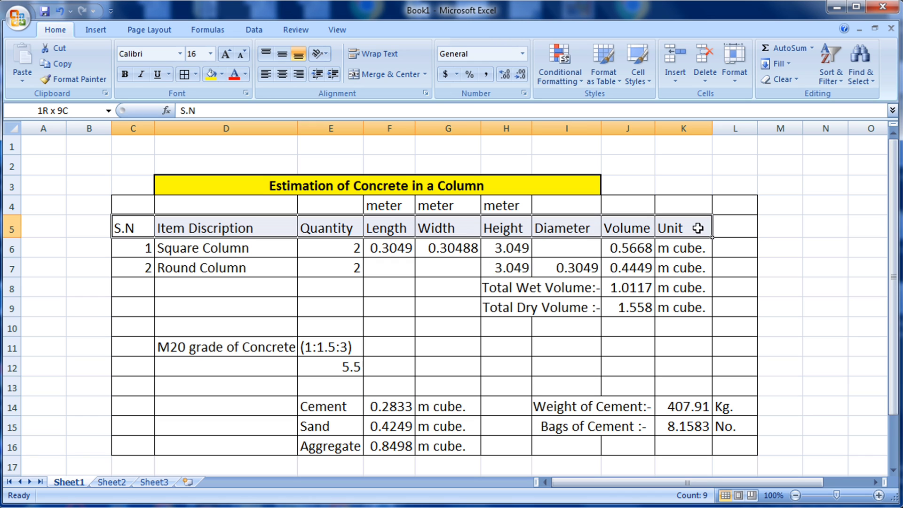
pyautogui.click(724, 232)
pyautogui.moveTo(122, 227); pyautogui.dragTo(665, 227)
pyautogui.click(222, 76)
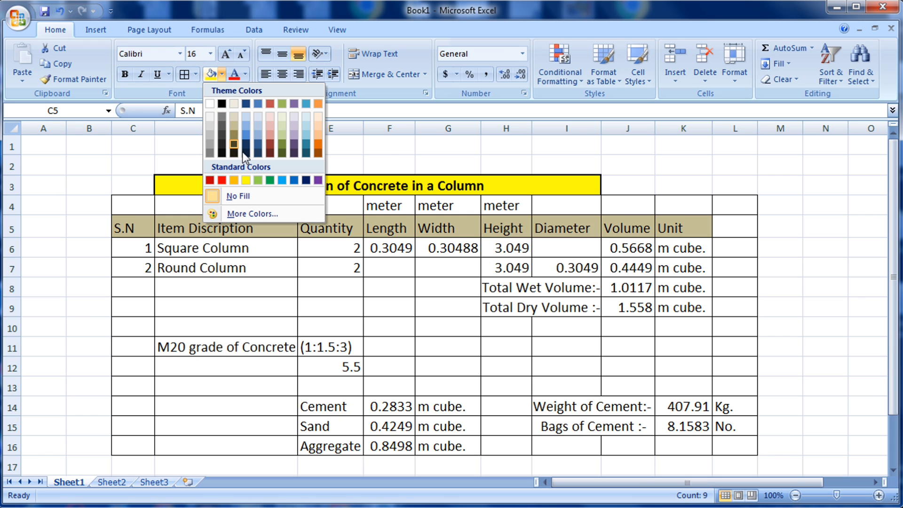
pyautogui.click(261, 179)
pyautogui.click(346, 266)
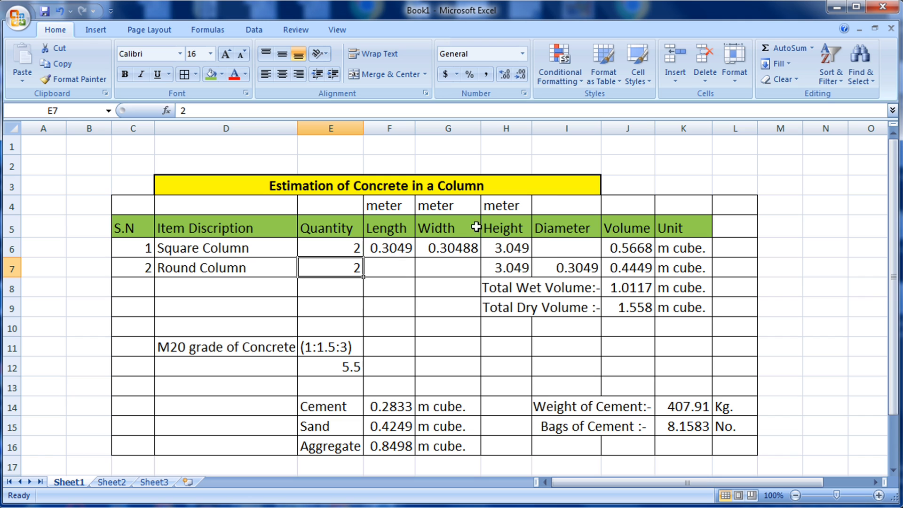
# Step: Format the cement, sand and aggregate quantities in F14:F16 with a dark blue fill and bold white text
pyautogui.scroll(-1, 442, 306)
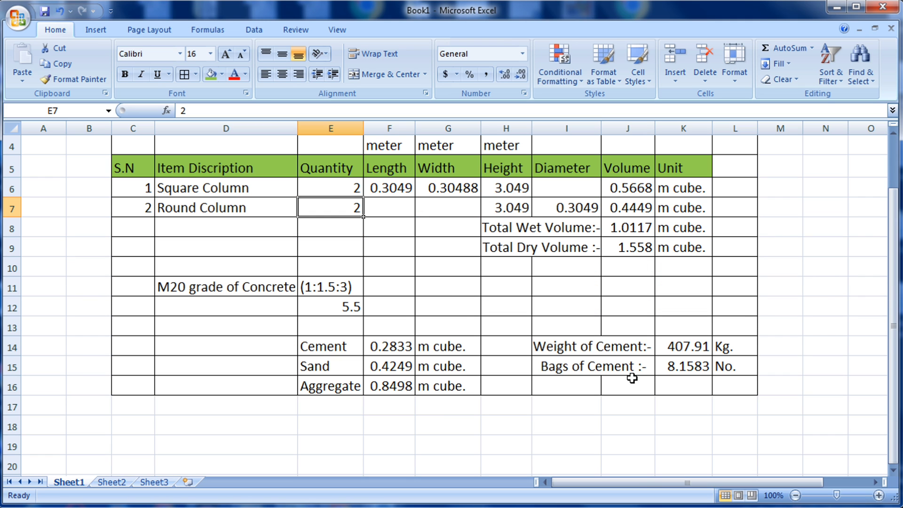
pyautogui.moveTo(397, 347); pyautogui.dragTo(397, 386)
pyautogui.click(221, 79)
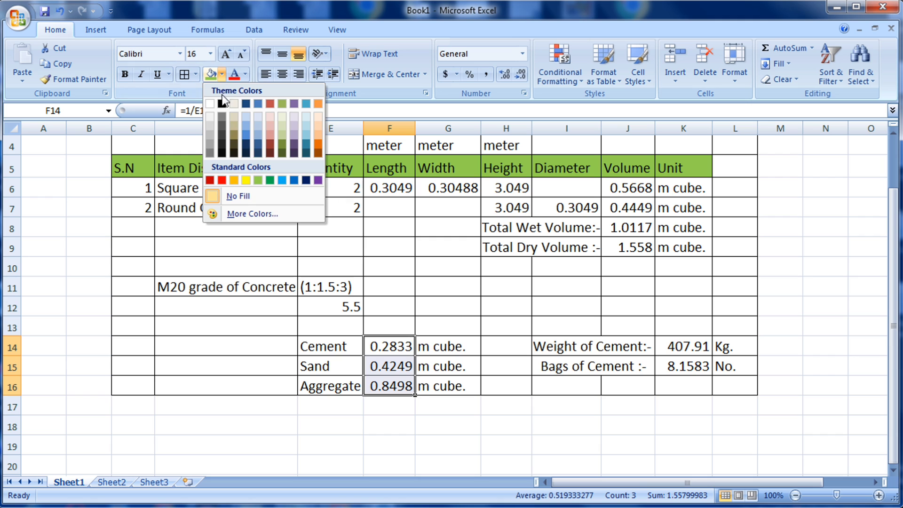
pyautogui.click(305, 180)
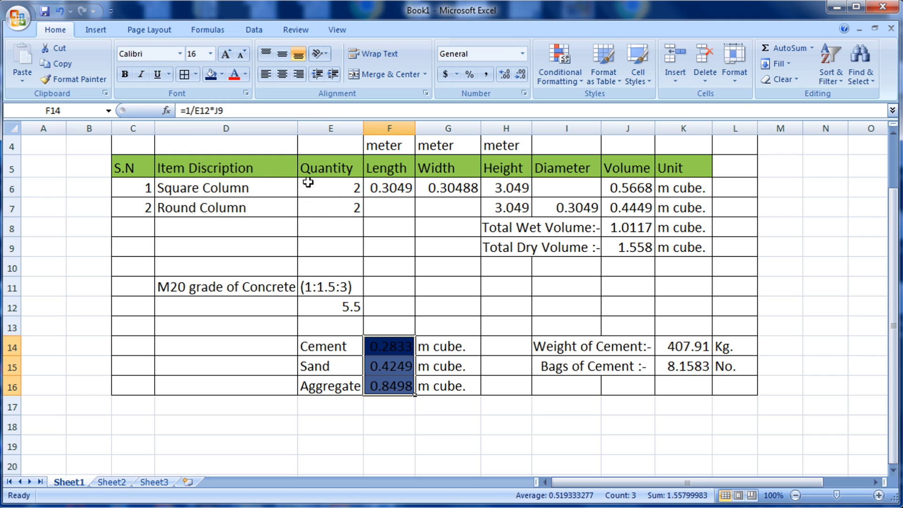
pyautogui.click(245, 76)
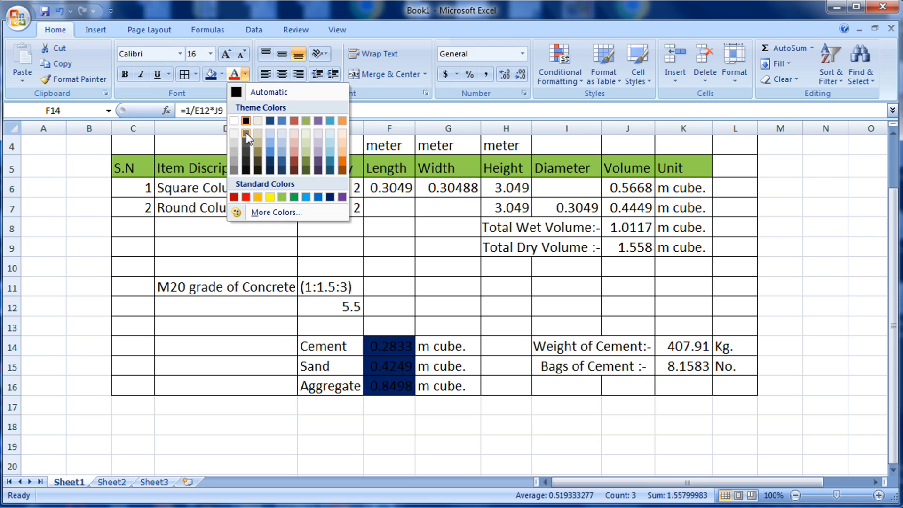
pyautogui.click(234, 121)
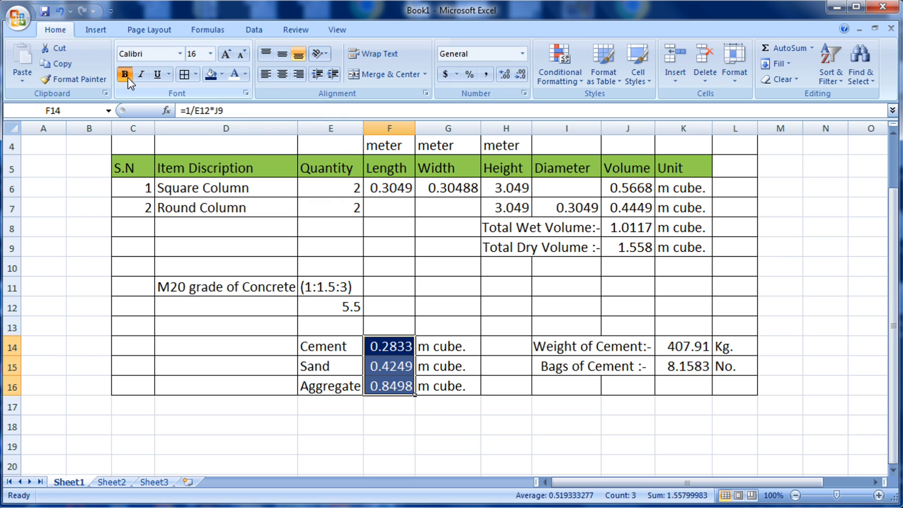
pyautogui.click(125, 74)
pyautogui.click(428, 408)
# Step: Give the cement weight and bag values in K14:K15 the same dark blue fill and bold white text
pyautogui.moveTo(698, 348); pyautogui.dragTo(687, 362)
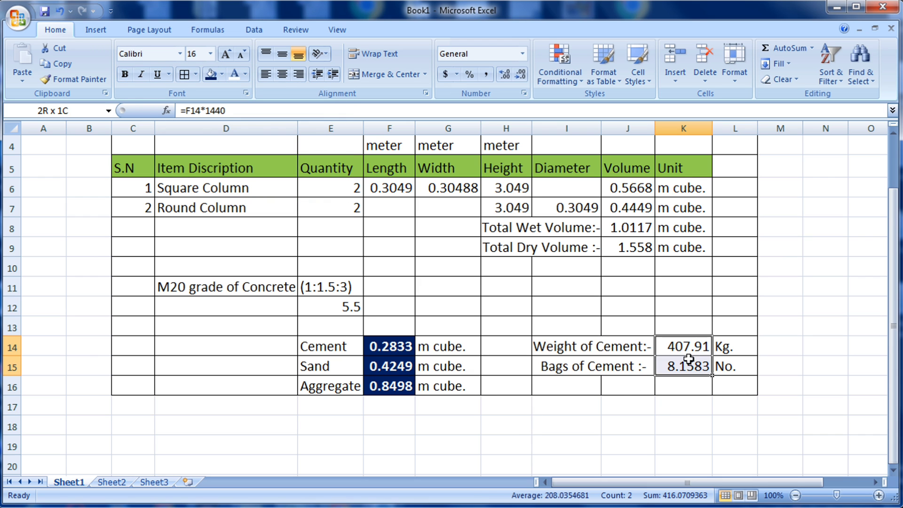
pyautogui.click(210, 76)
pyautogui.click(234, 74)
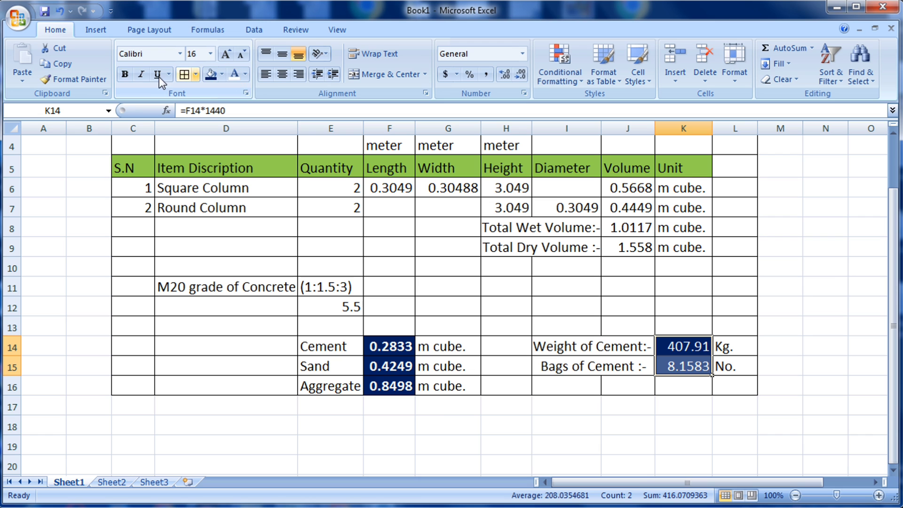
pyautogui.click(130, 73)
pyautogui.click(564, 405)
pyautogui.scroll(1, 832, 381)
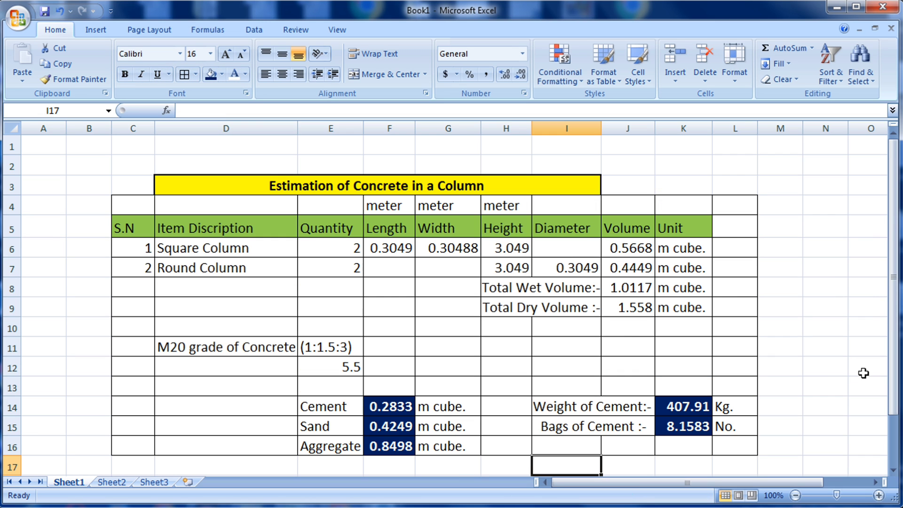
pyautogui.click(731, 229)
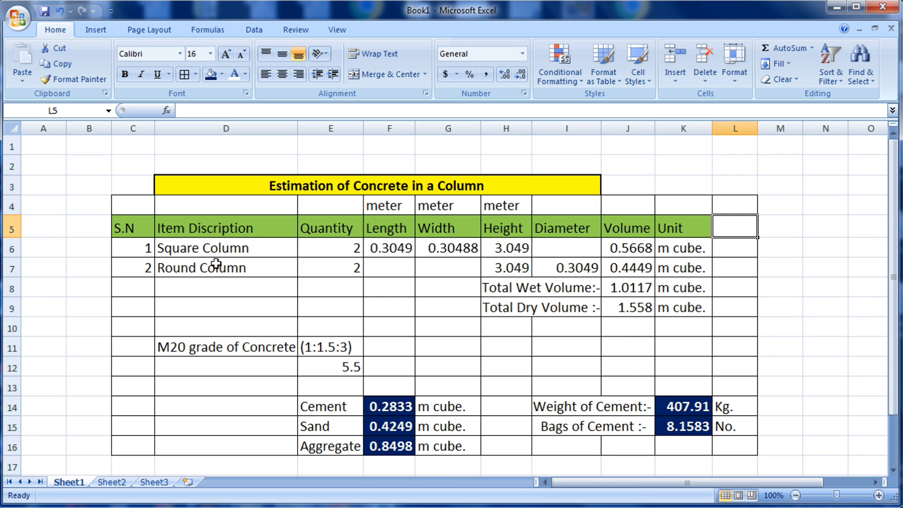
pyautogui.scroll(-1, 530, 289)
pyautogui.scroll(1, 530, 288)
pyautogui.scroll(-1, 390, 278)
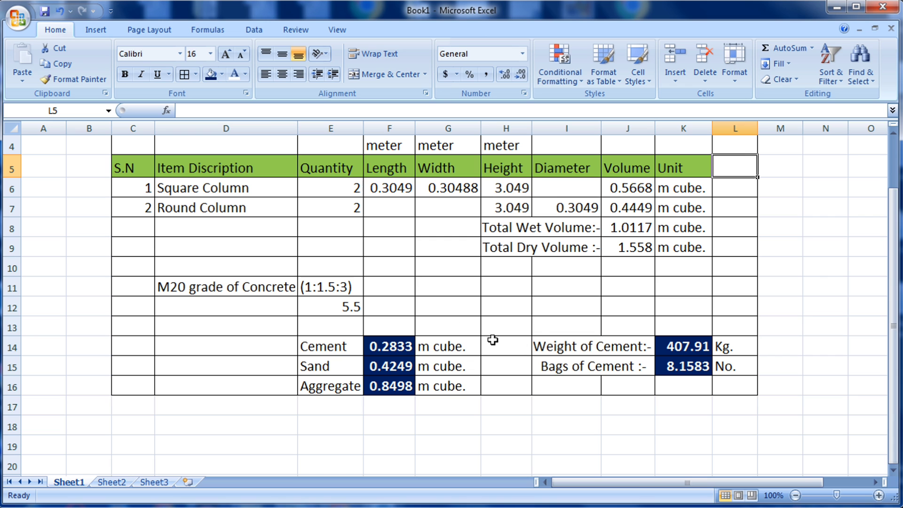
pyautogui.scroll(1, 509, 368)
pyautogui.scroll(-1, 579, 382)
pyautogui.scroll(1, 653, 384)
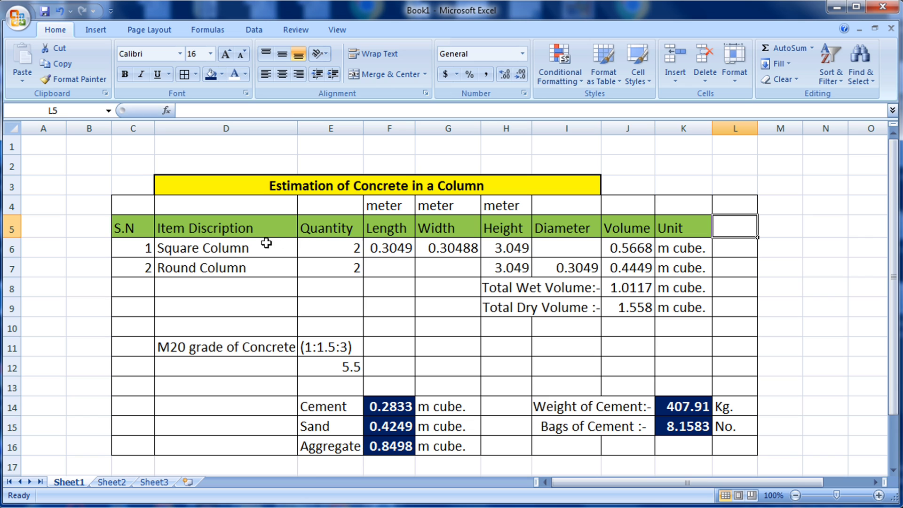
# Step: Change the square column's length formula in F6 to =5/3.28
pyautogui.click(400, 244)
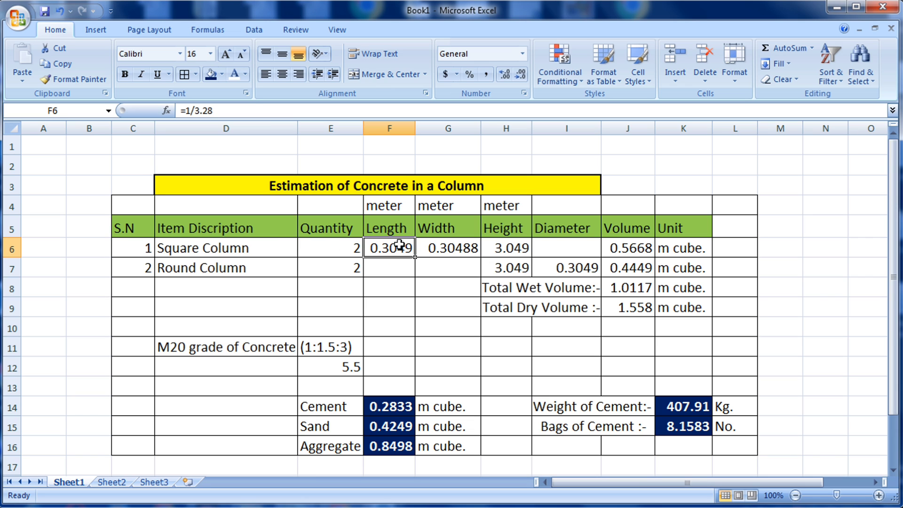
pyautogui.click(190, 112)
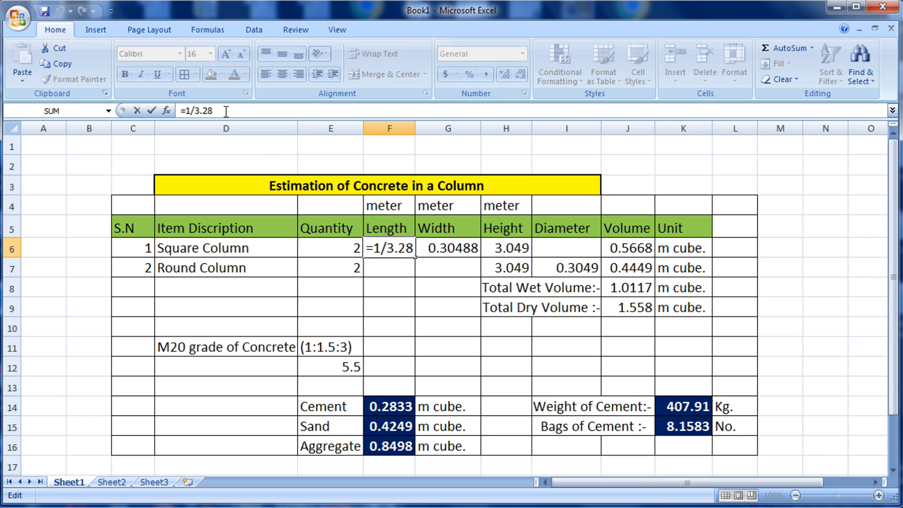
pyautogui.press('BackSpace')
pyautogui.write('5')
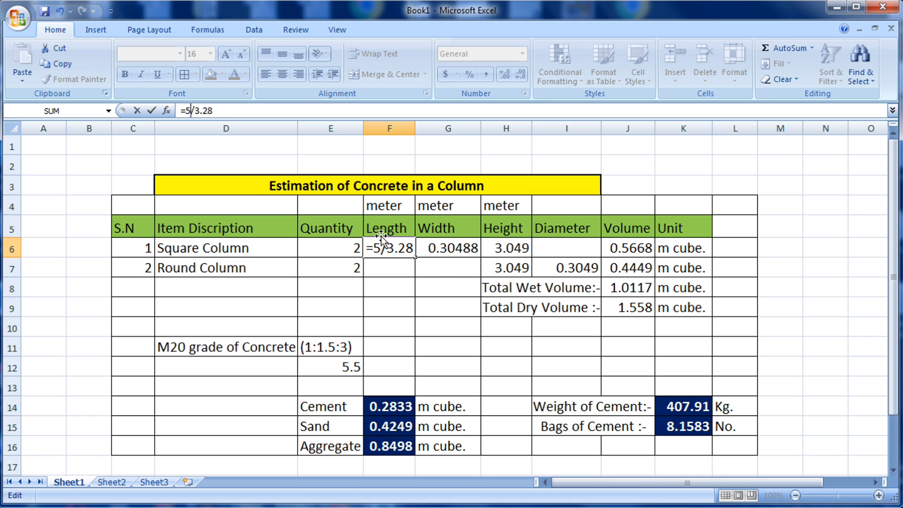
pyautogui.press('Return')
# Step: Review the recalculated cement bags and weight, and the sand and aggregate quantities
pyautogui.click(675, 435)
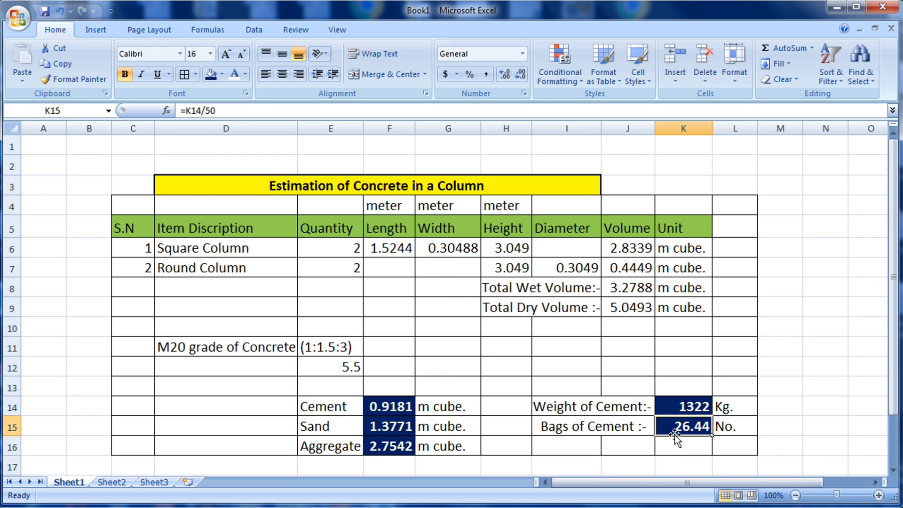
pyautogui.scroll(-1, 675, 435)
pyautogui.click(691, 351)
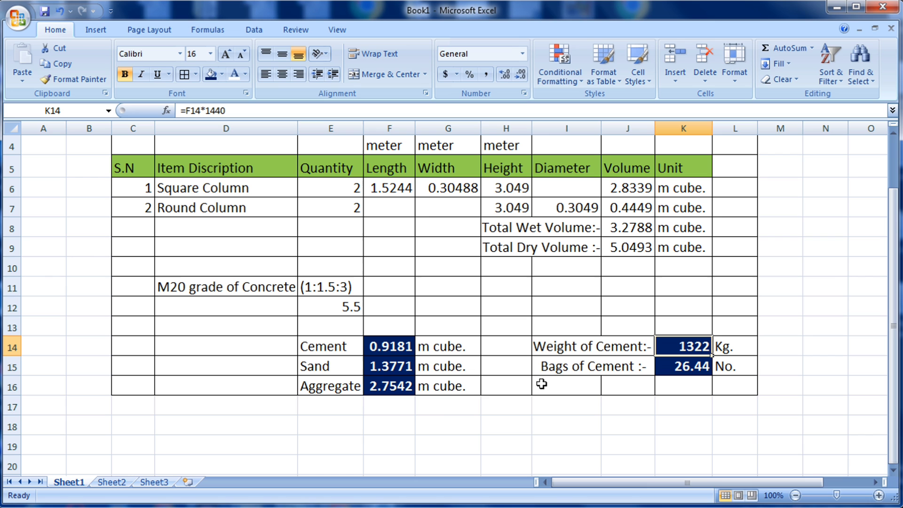
pyautogui.click(397, 365)
pyautogui.click(392, 380)
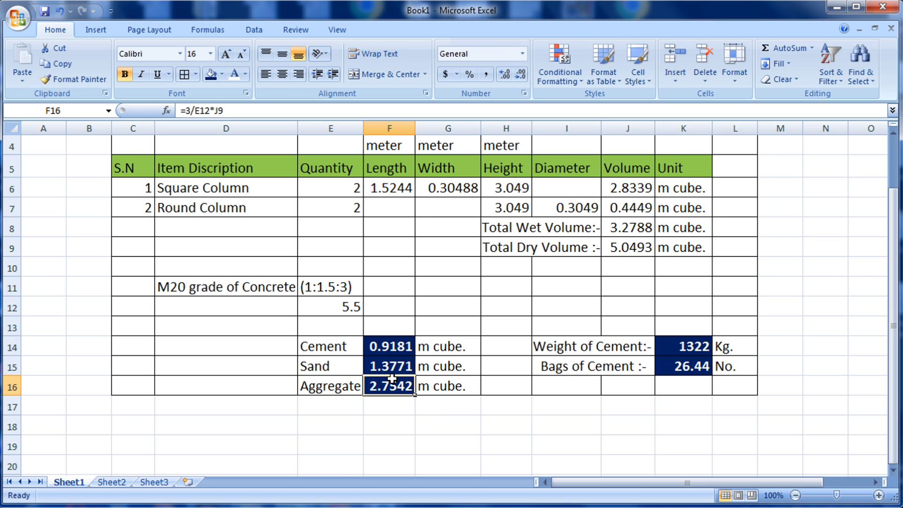
pyautogui.click(442, 416)
pyautogui.scroll(1, 476, 426)
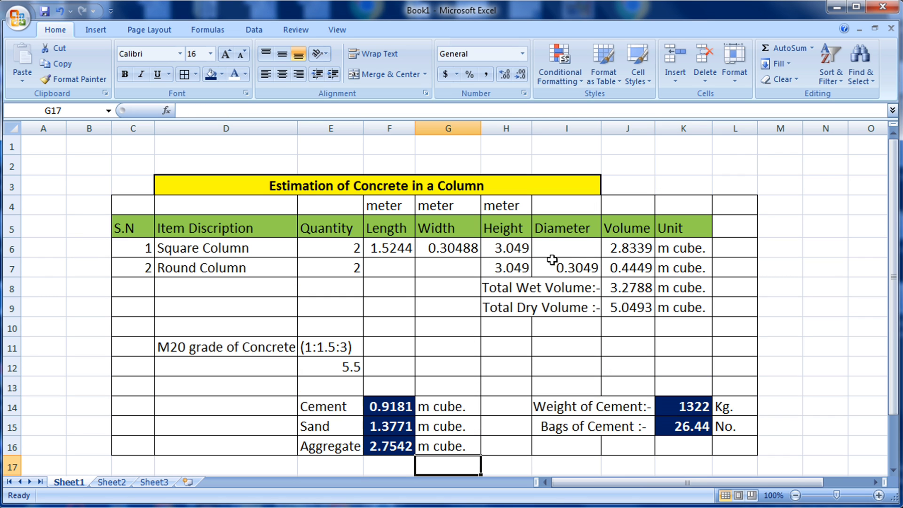
pyautogui.click(647, 202)
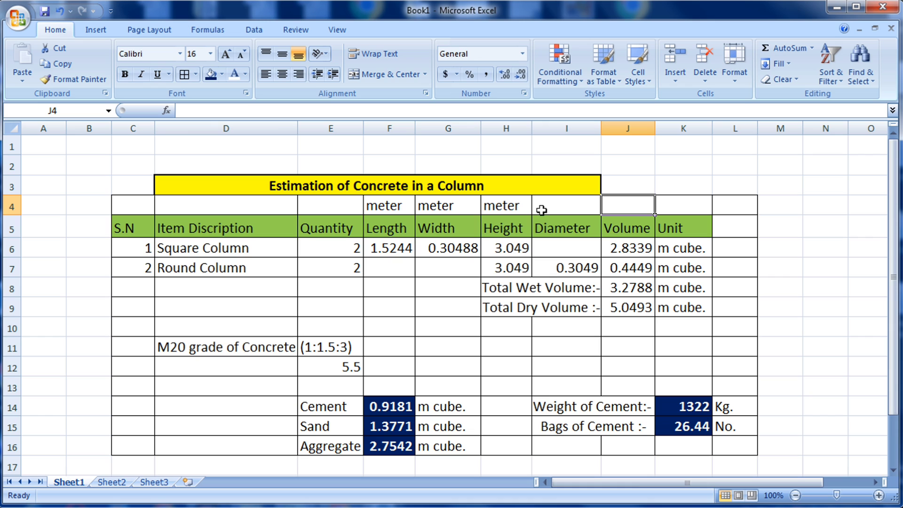